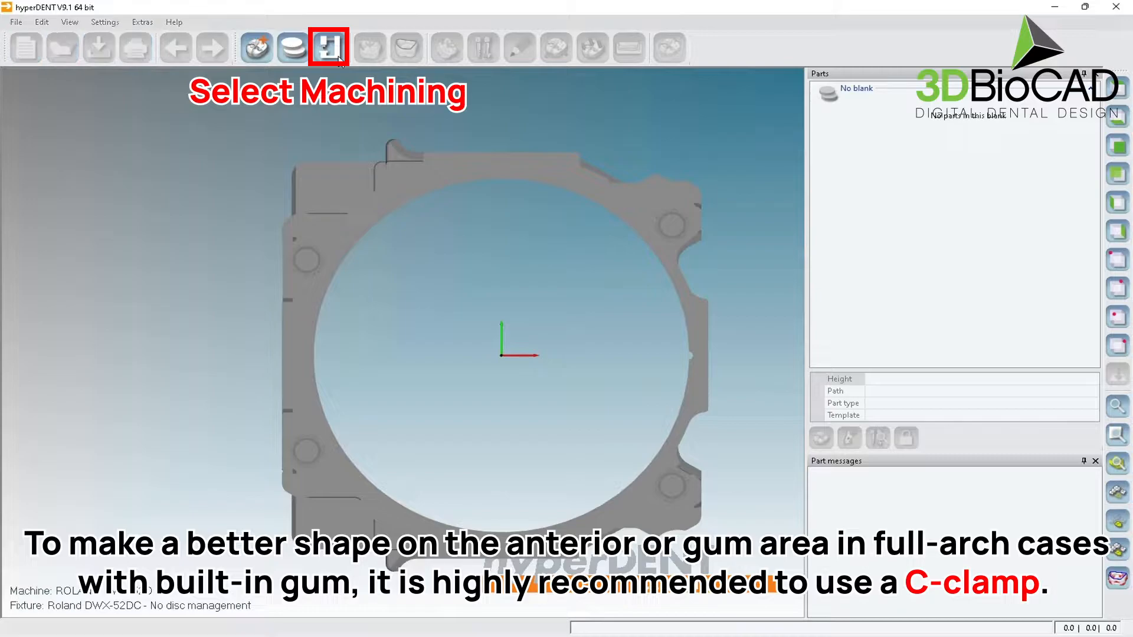
# Set the machining fixture to Roland DWX-52DC - C type-new for the ROLAND DWX-52D machine.
pyautogui.click(338, 59)
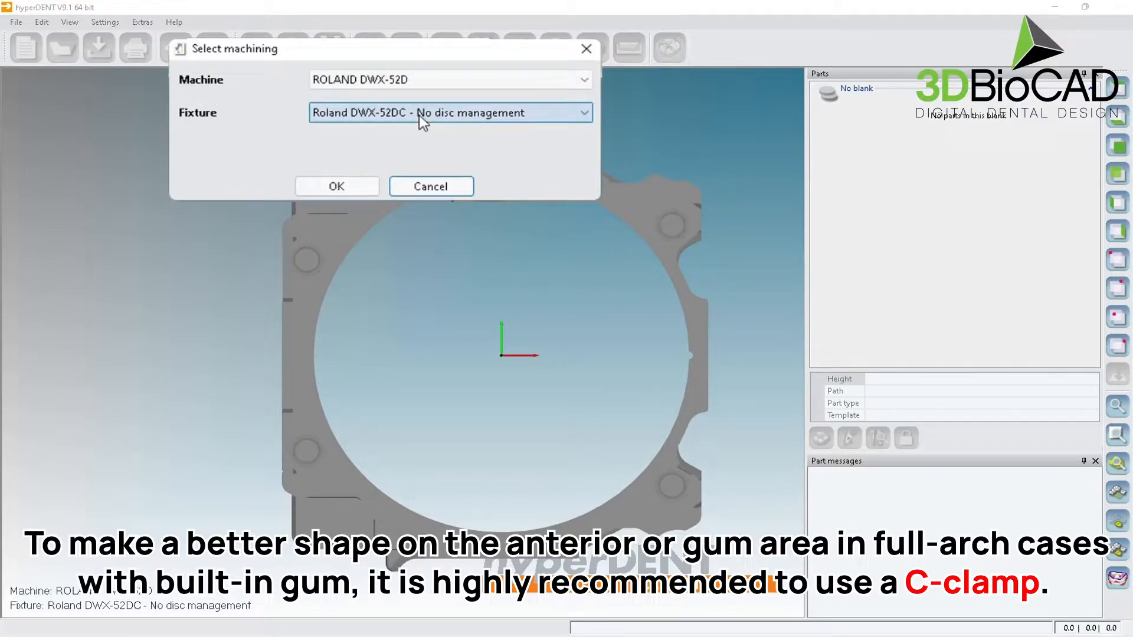
pyautogui.click(419, 115)
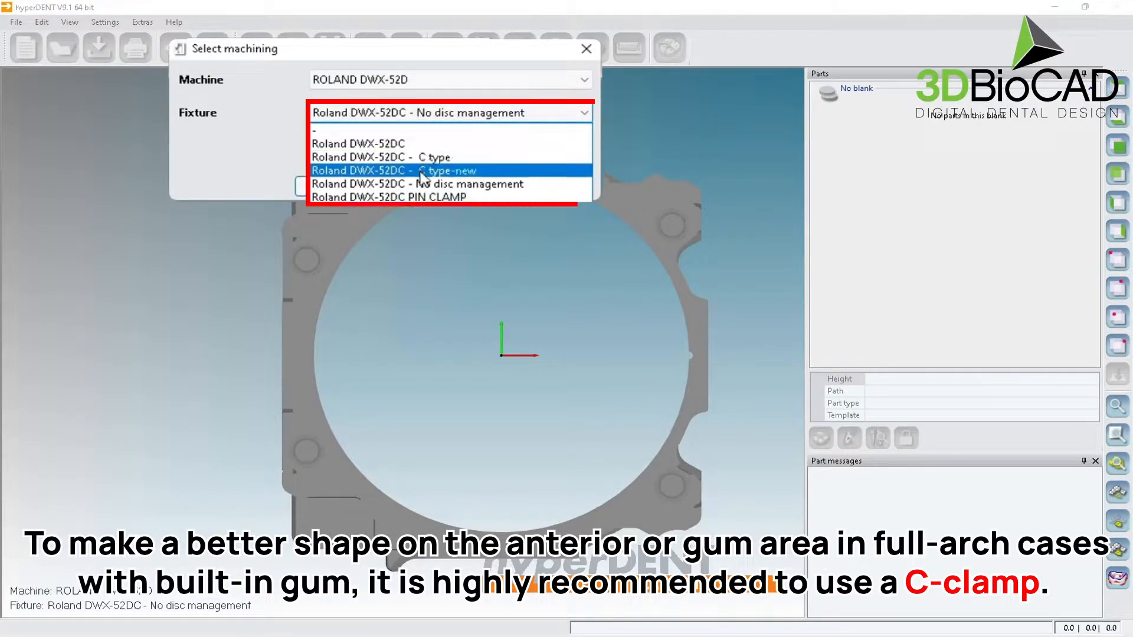
pyautogui.click(496, 171)
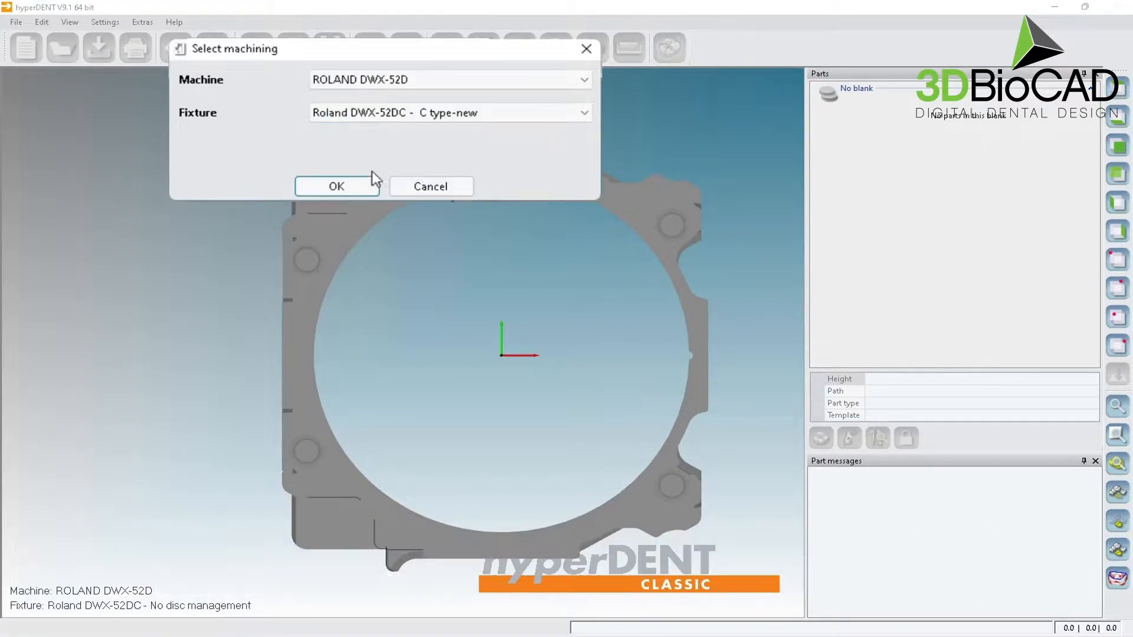
pyautogui.click(349, 187)
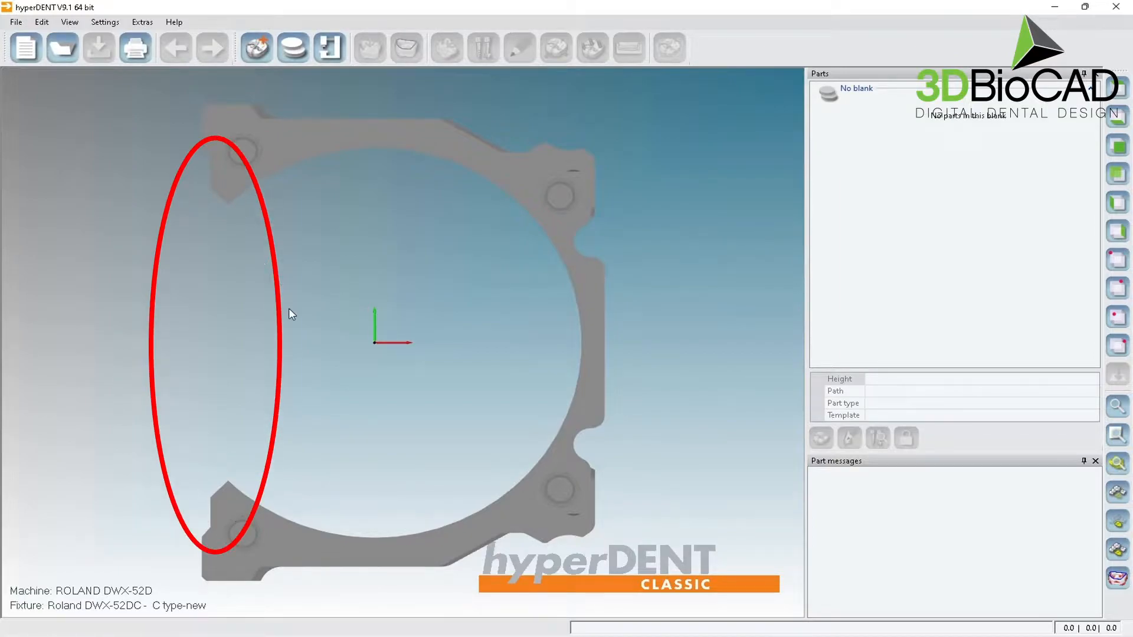
# Start a new blank with Zirconium as the material and Zi Disc 100x25 as the blank type.
pyautogui.moveTo(281, 321); pyautogui.dragTo(357, 318, button='middle')
pyautogui.scroll(-2, 356, 318)
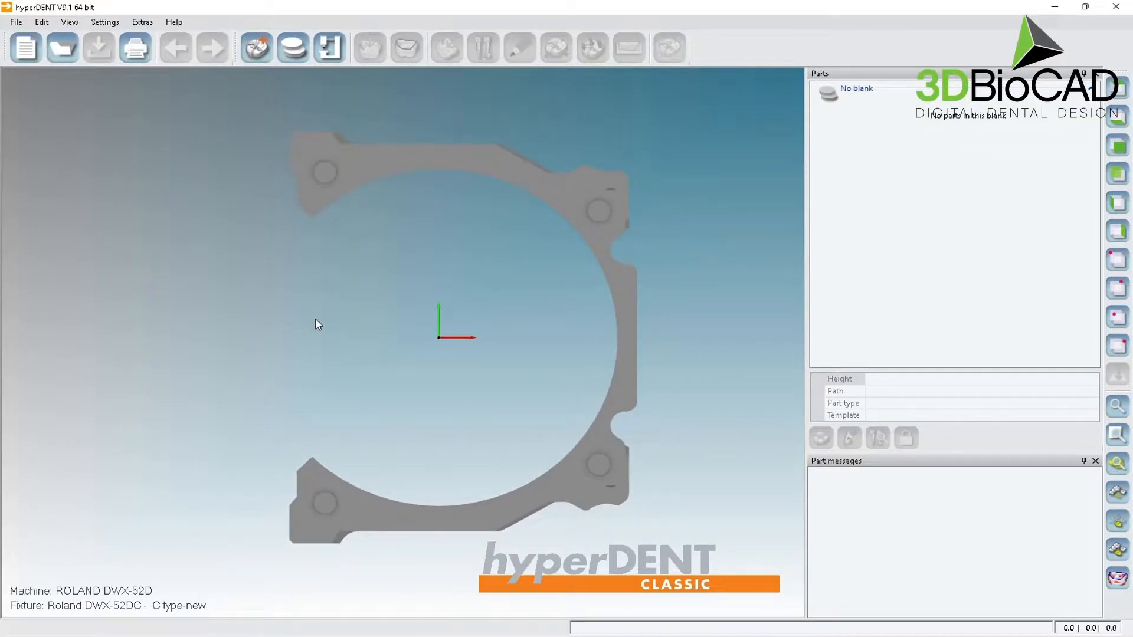
pyautogui.moveTo(316, 319)
pyautogui.mouseDown()
pyautogui.moveTo(412, 319)
pyautogui.moveTo(291, 317)
pyautogui.moveTo(385, 319)
pyautogui.moveTo(293, 319)
pyautogui.moveTo(319, 321)
pyautogui.mouseUp()
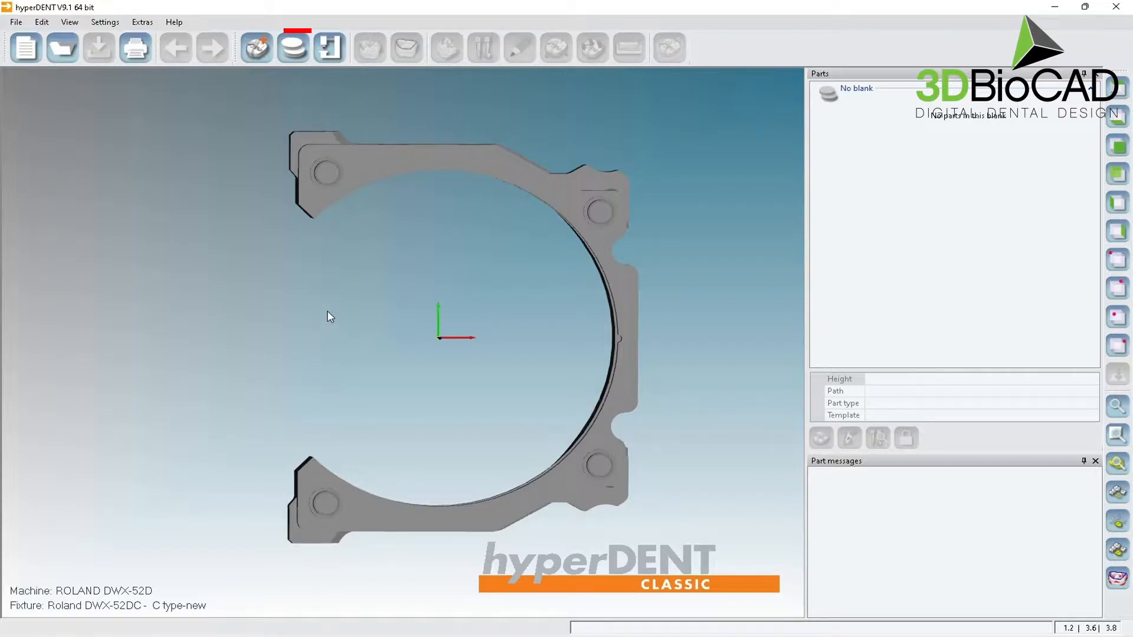
pyautogui.moveTo(324, 295); pyautogui.dragTo(312, 292, button='middle')
pyautogui.click(294, 52)
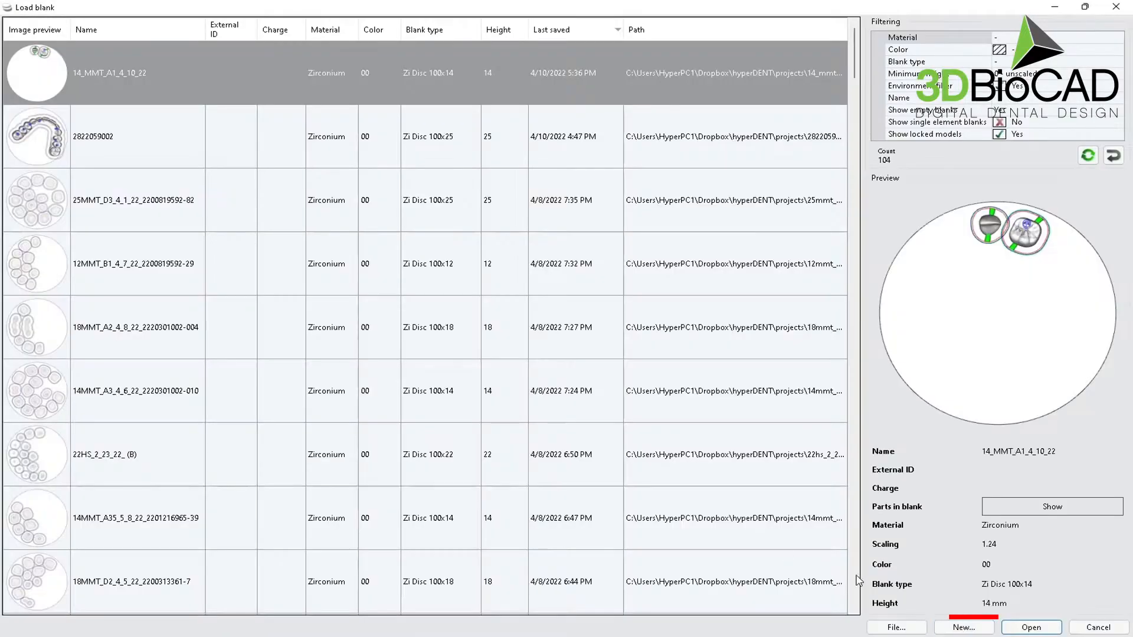
pyautogui.click(971, 628)
pyautogui.click(417, 126)
pyautogui.click(418, 126)
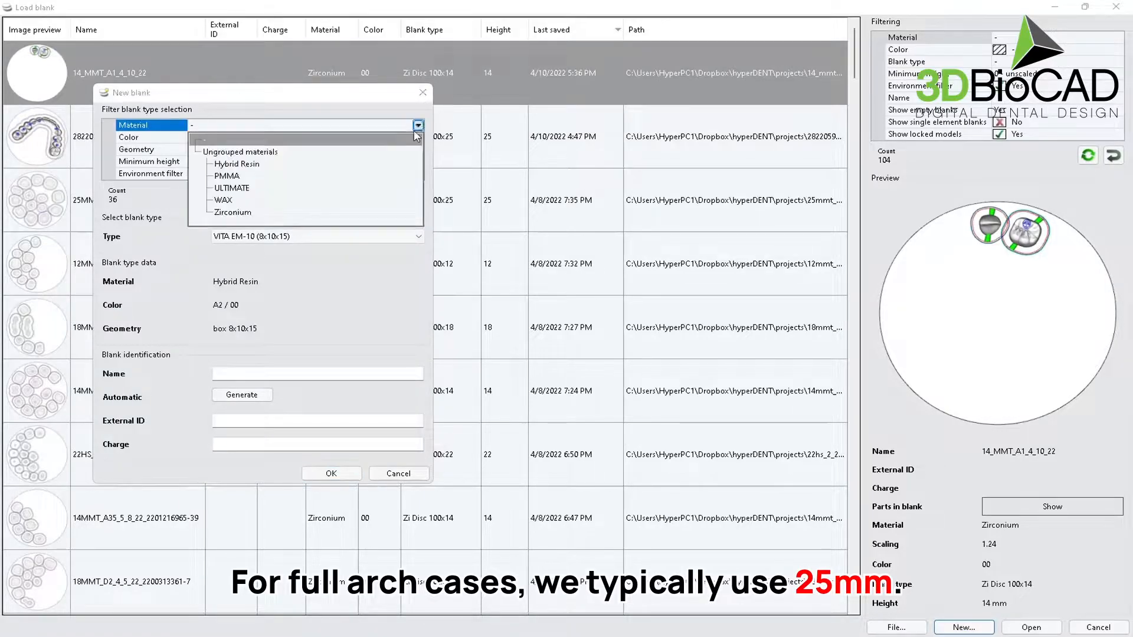
pyautogui.click(246, 211)
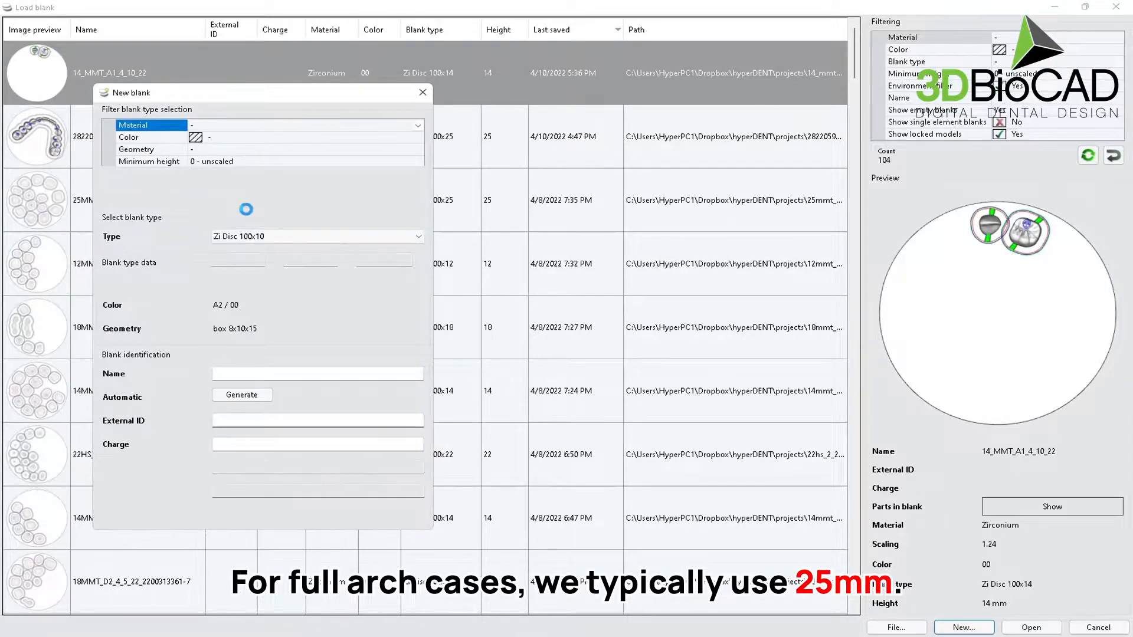
pyautogui.click(254, 236)
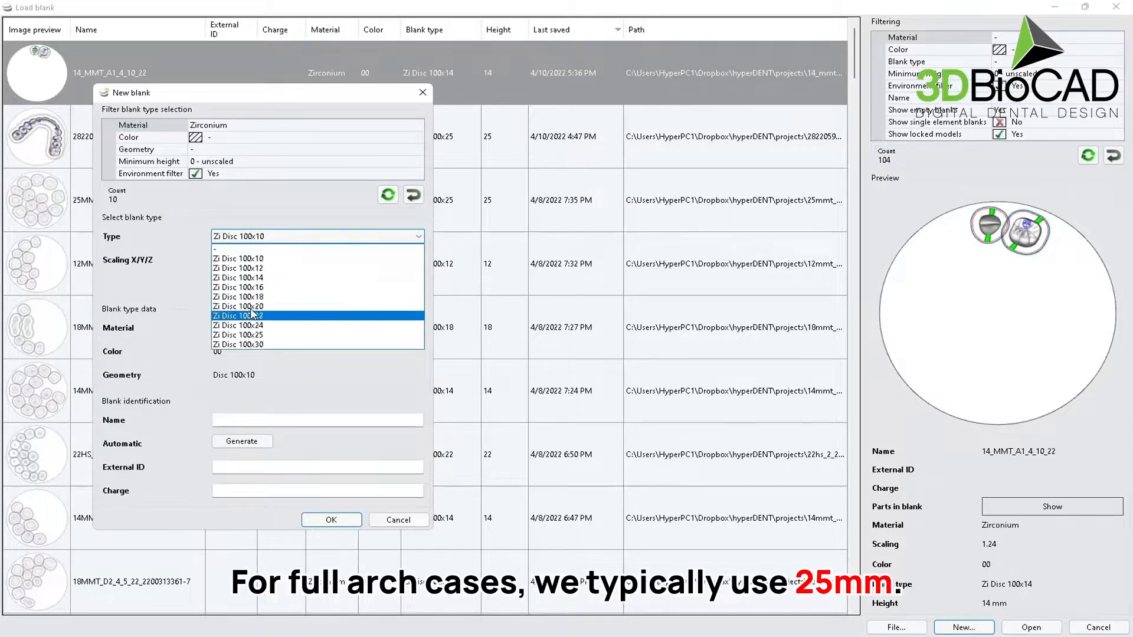
pyautogui.click(253, 334)
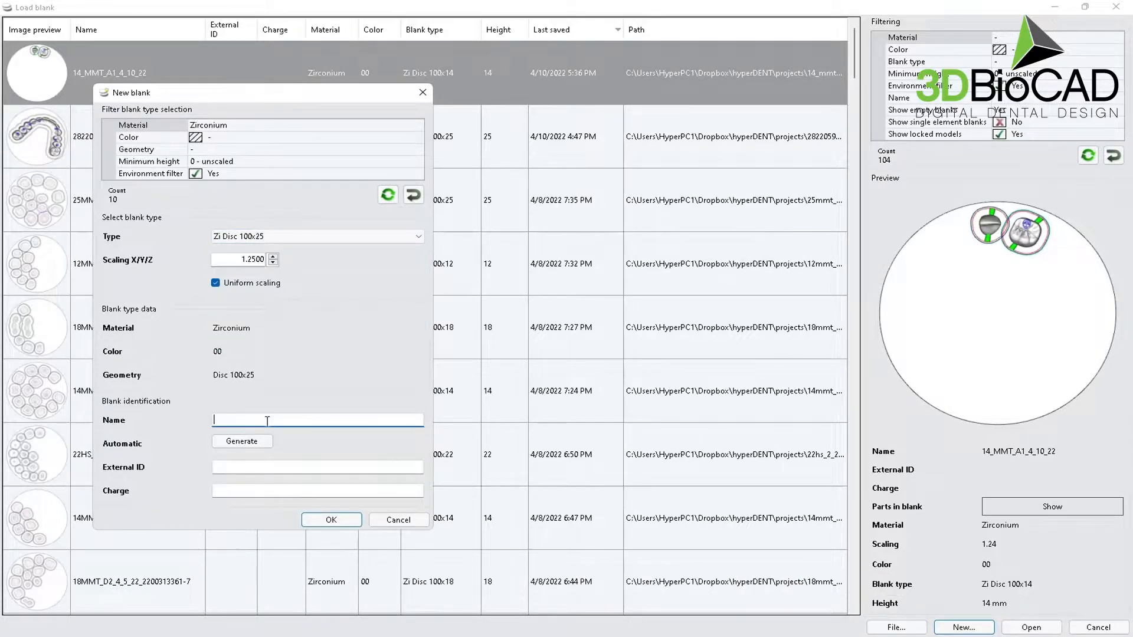
# Name the new blank 25MMT_test and create it.
pyautogui.write('25MMT')
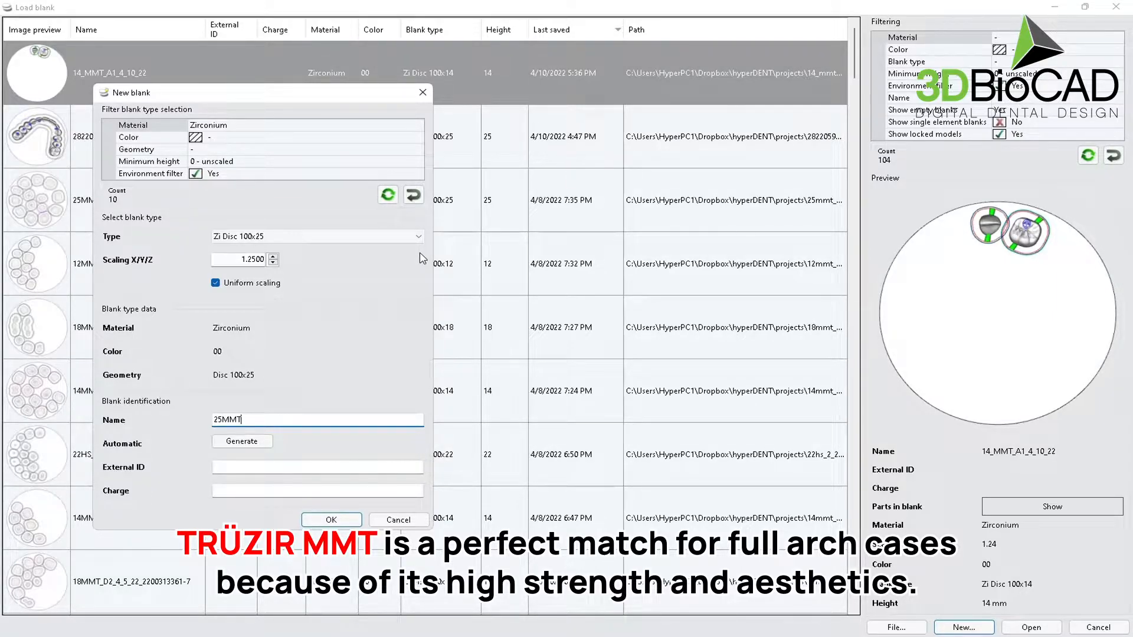
pyautogui.write('_test')
pyautogui.click(358, 524)
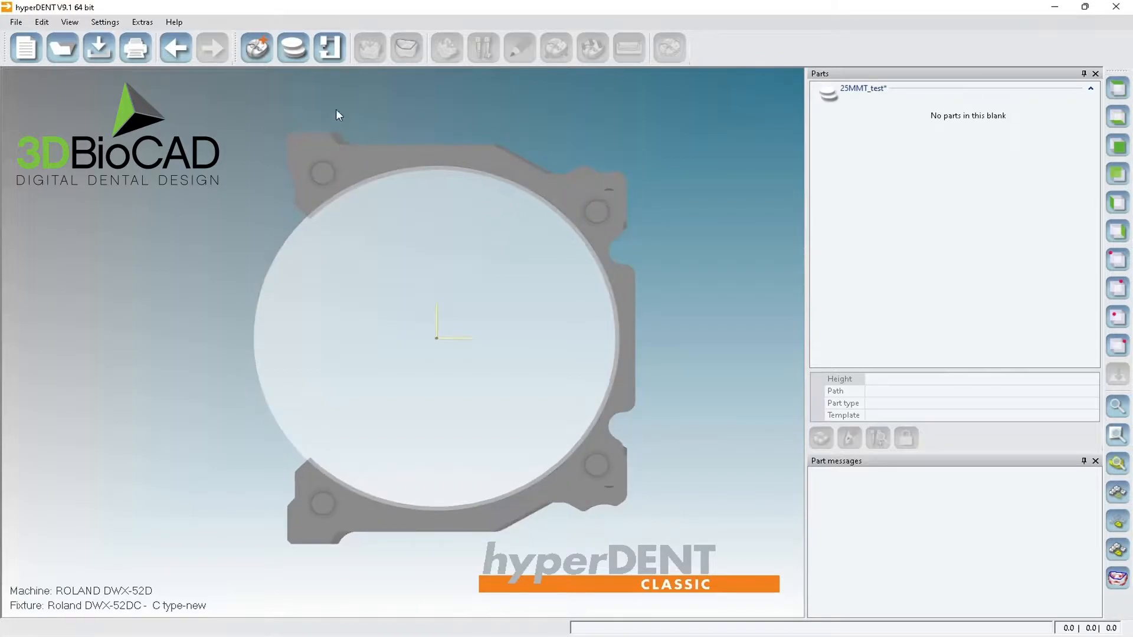
# Load the full-arch abutment crown bridge file from the Sample4 folder into the blank after checking its preview and in-blank height.
pyautogui.click(253, 49)
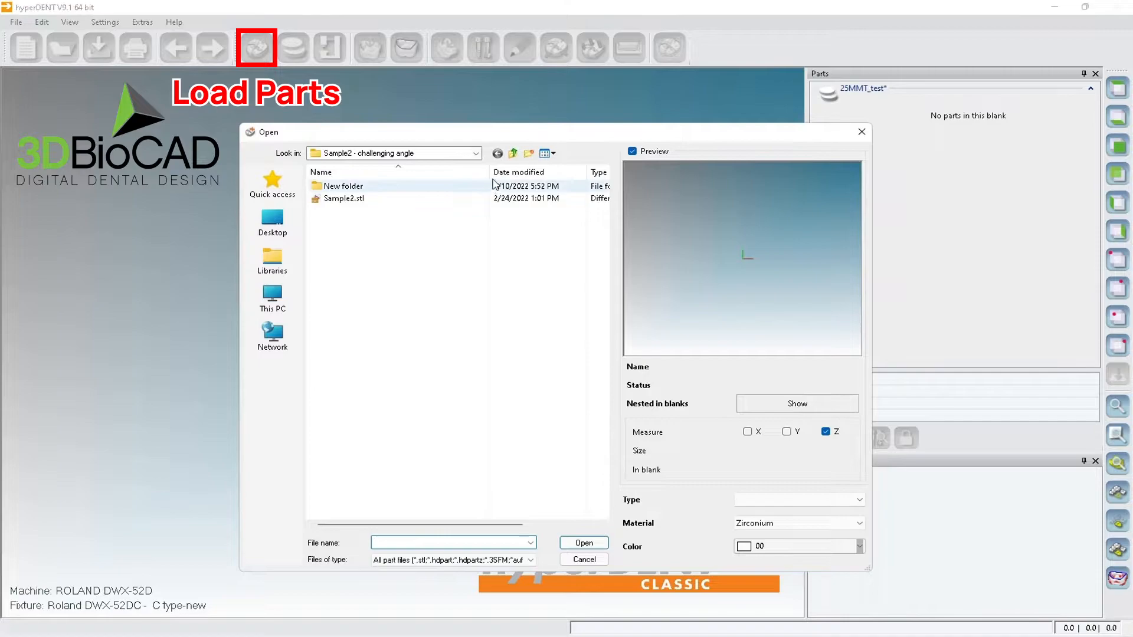
pyautogui.click(516, 156)
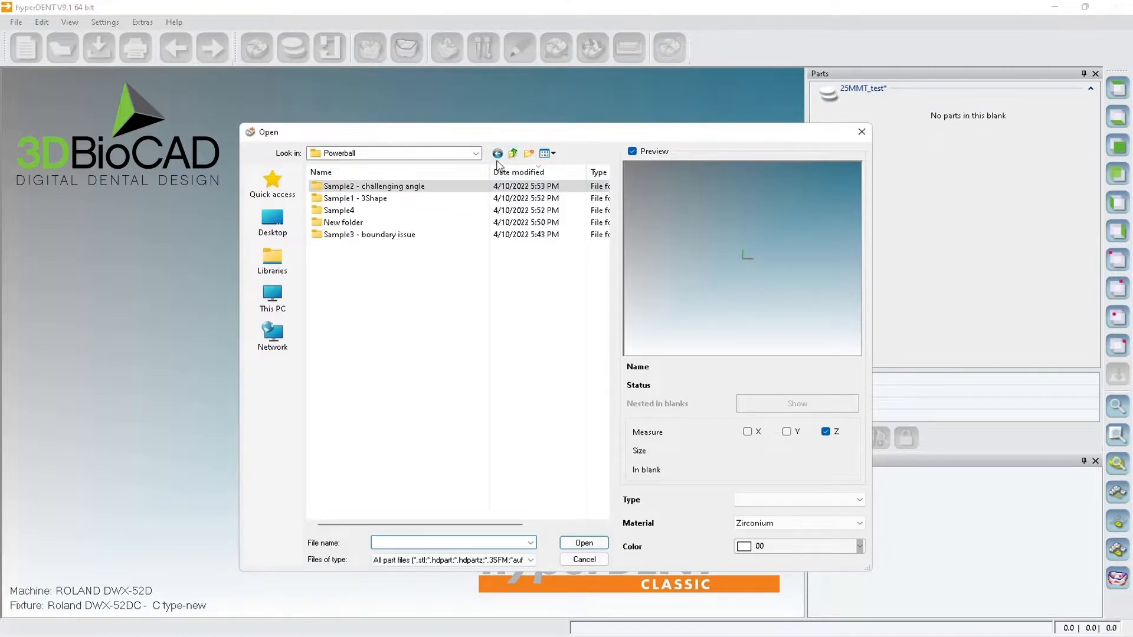
pyautogui.doubleClick(360, 210)
pyautogui.click(361, 189)
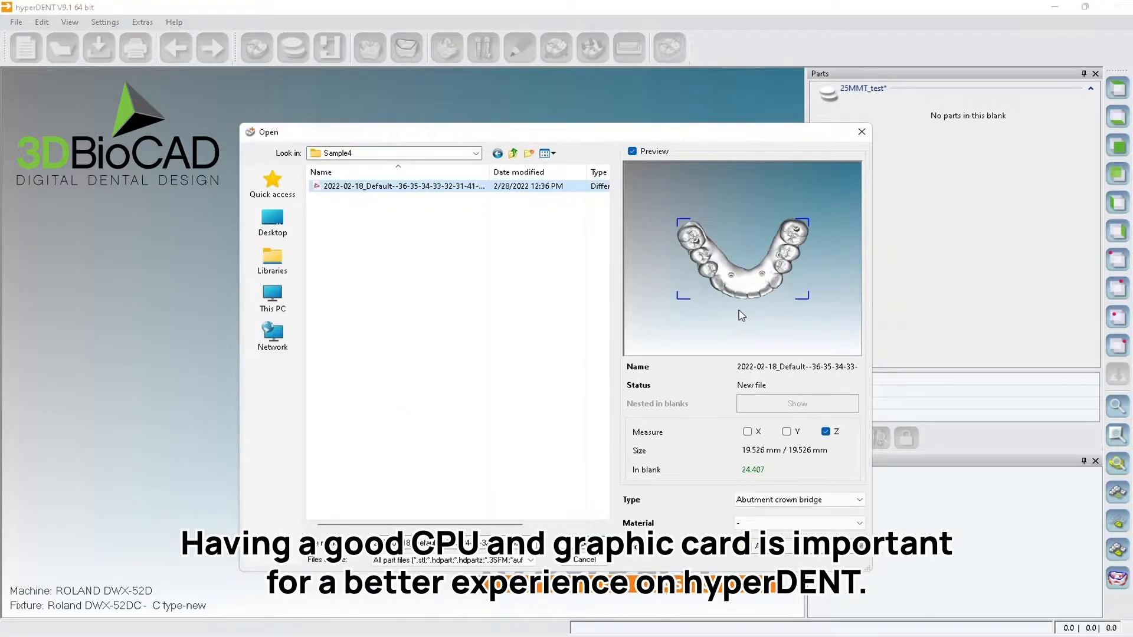
pyautogui.moveTo(741, 316); pyautogui.dragTo(742, 289)
pyautogui.scroll(2, 742, 283)
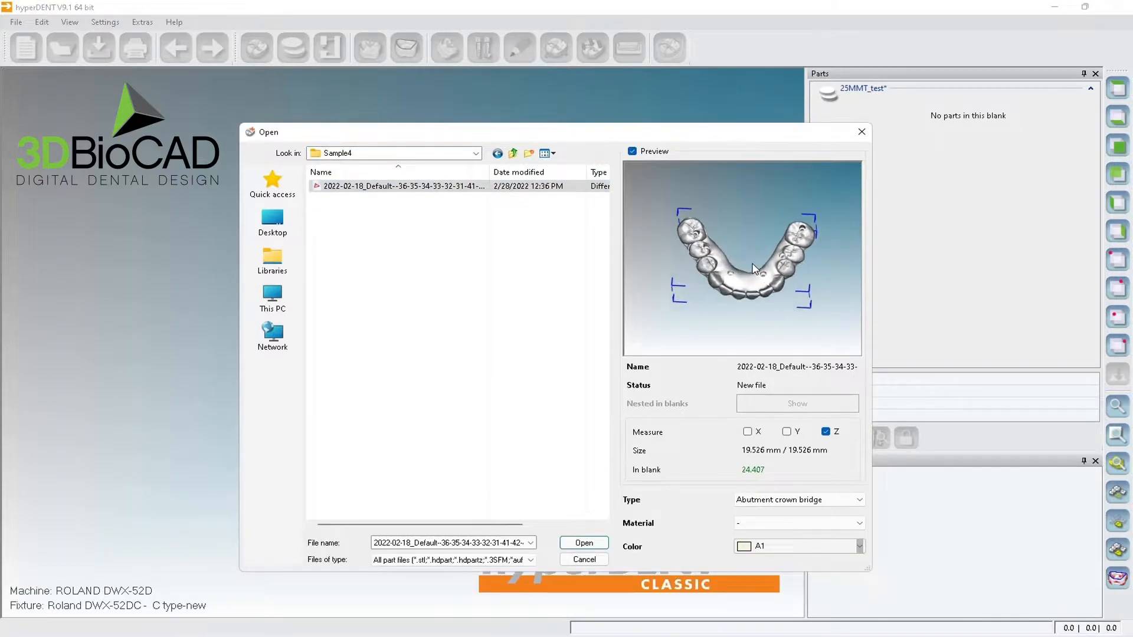
pyautogui.doubleClick(752, 470)
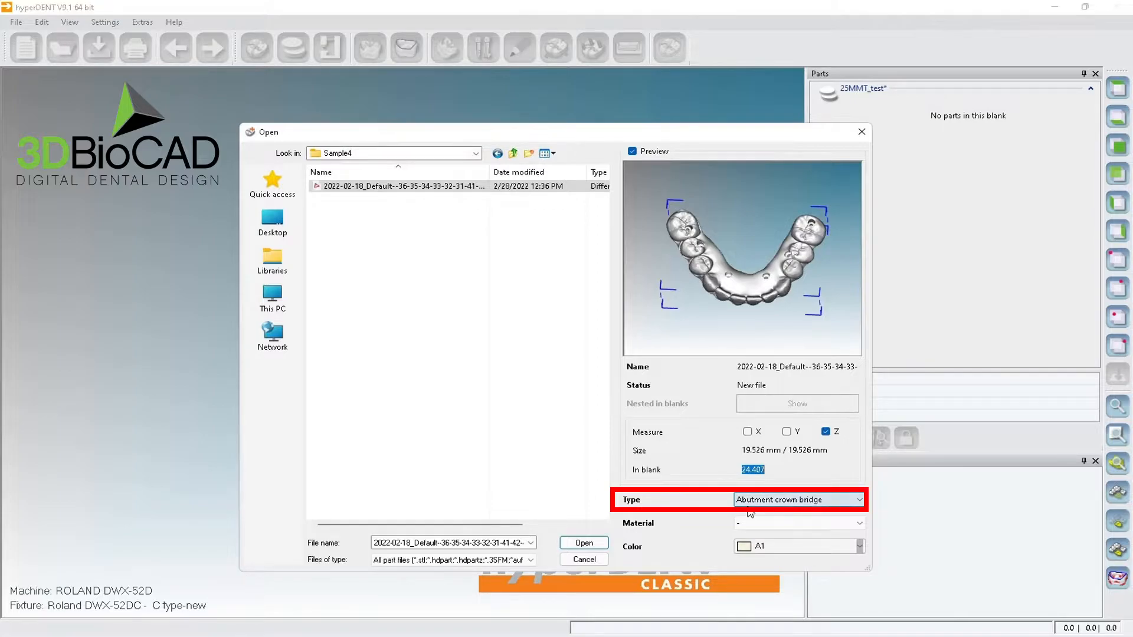
pyautogui.click(582, 543)
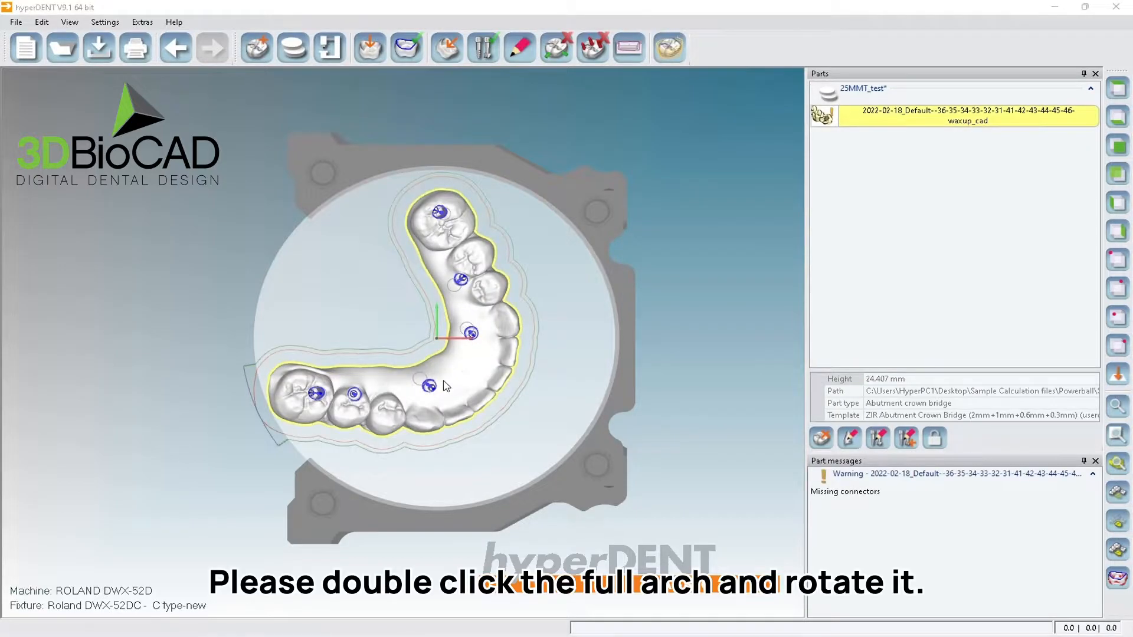
# Rotate the full arch so its anterior teeth face the fixture's open side, and move it toward that disc edge.
pyautogui.doubleClick(481, 381)
pyautogui.moveTo(490, 410); pyautogui.dragTo(306, 330)
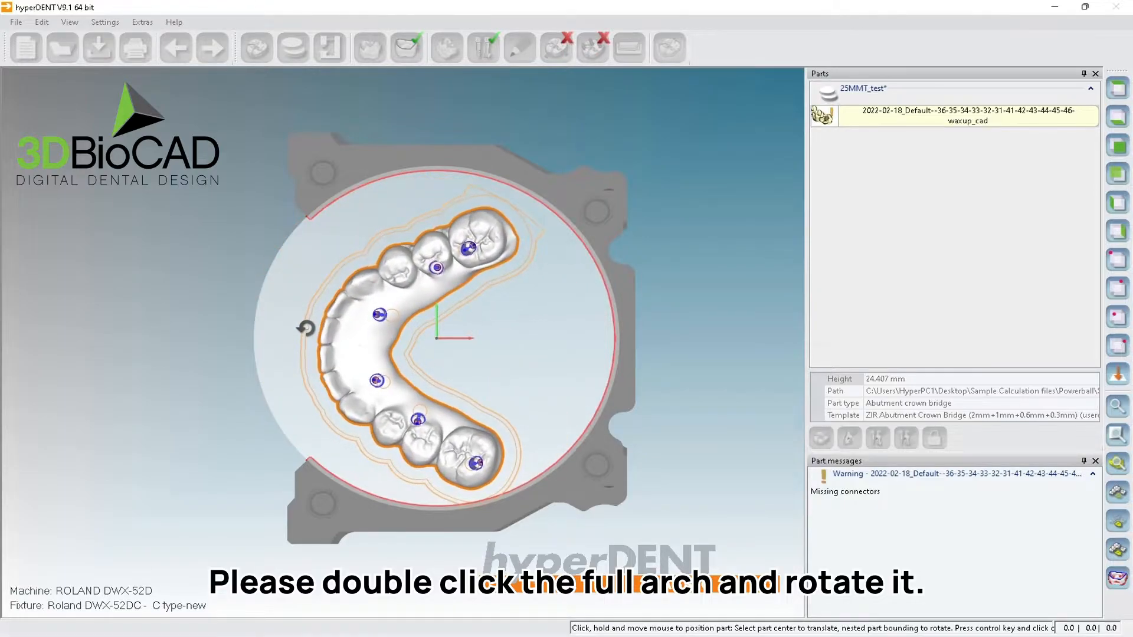
pyautogui.moveTo(360, 395); pyautogui.dragTo(271, 372)
pyautogui.scroll(5, 250, 341)
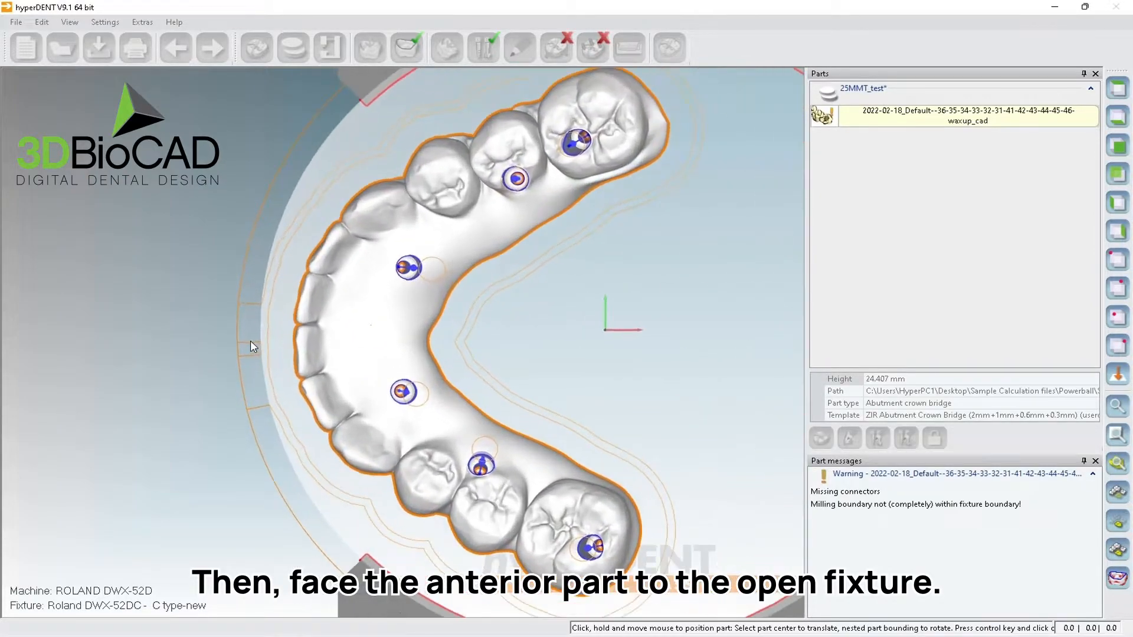
# Fine-tune the arch's position near the open side, keeping the anterior teeth slightly away from the disc shoulder.
pyautogui.scroll(1, 250, 341)
pyautogui.moveTo(374, 361); pyautogui.dragTo(386, 362)
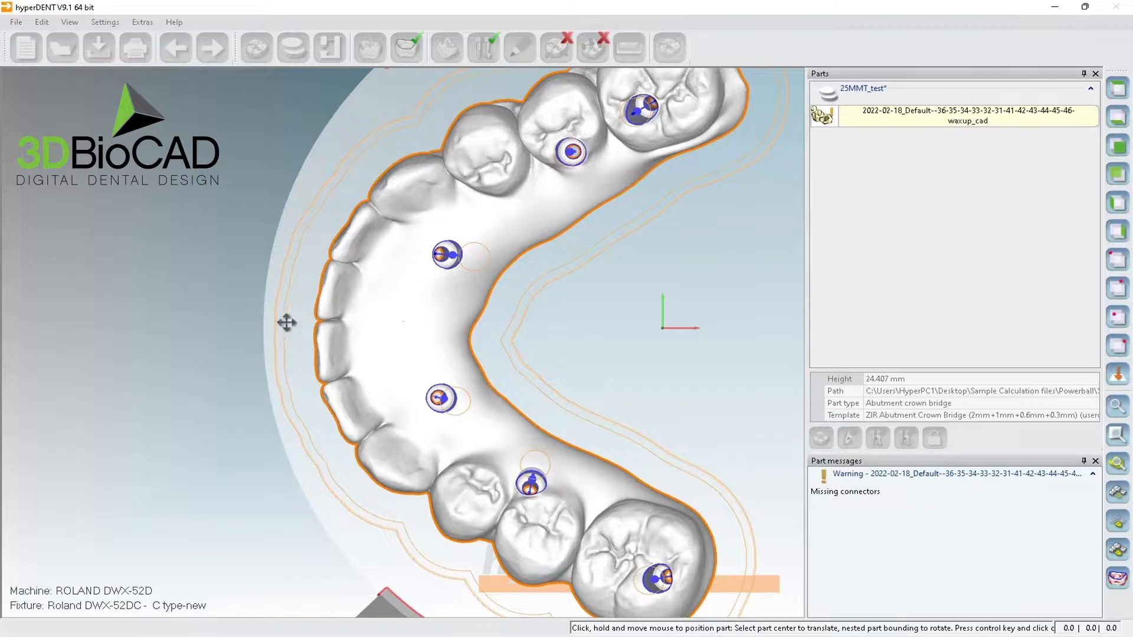
pyautogui.moveTo(386, 319); pyautogui.dragTo(358, 331)
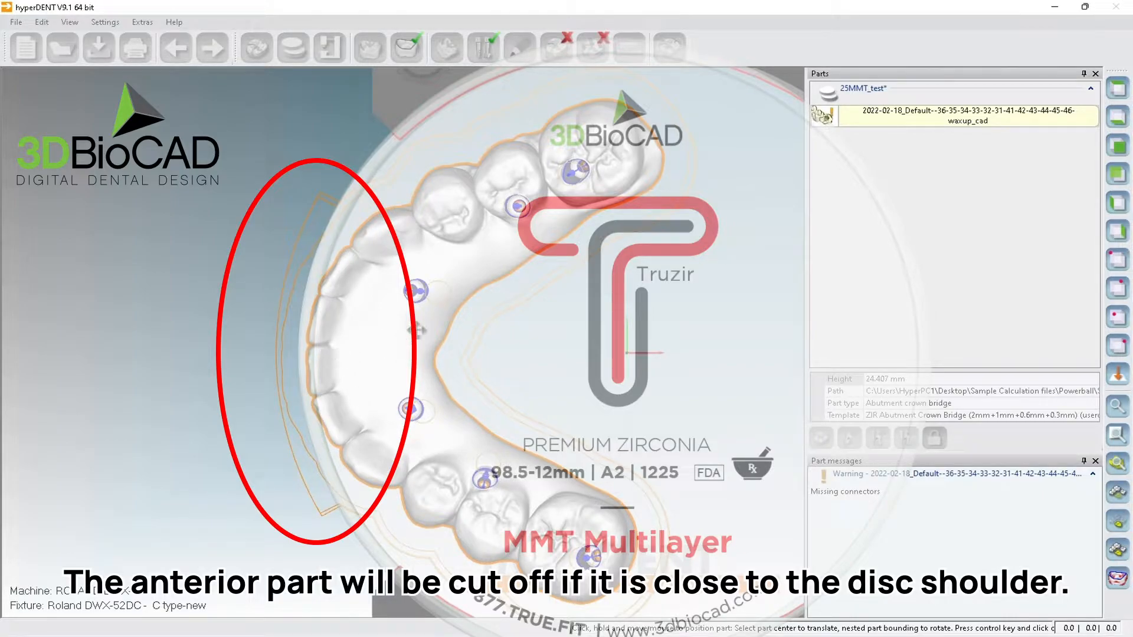
pyautogui.moveTo(384, 342); pyautogui.dragTo(400, 343)
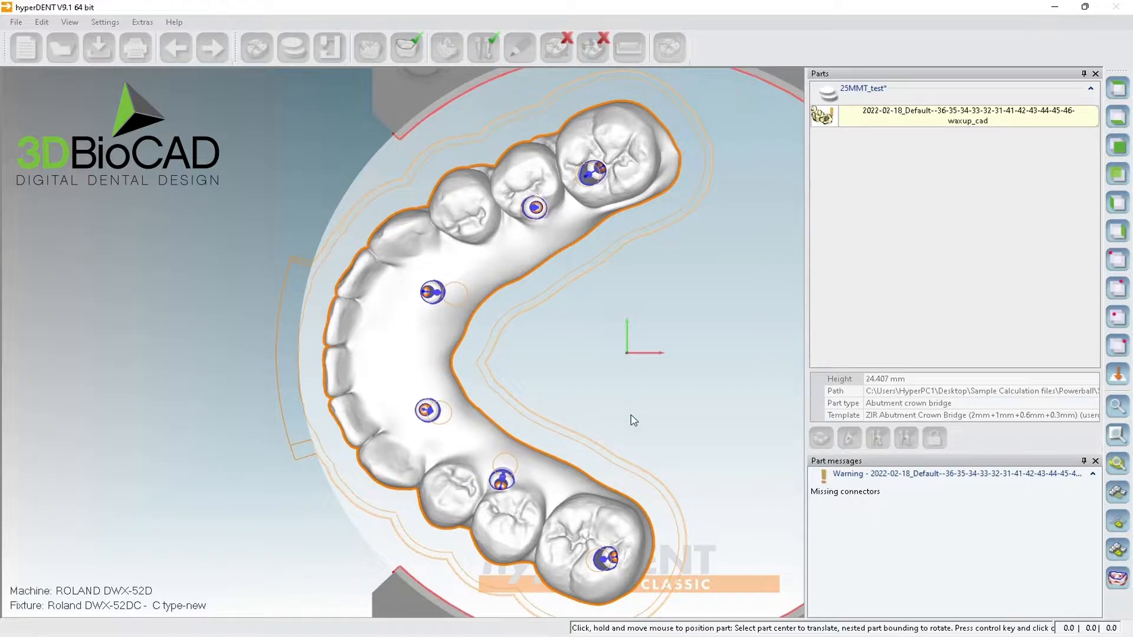
pyautogui.scroll(-3, 647, 418)
pyautogui.click(761, 366)
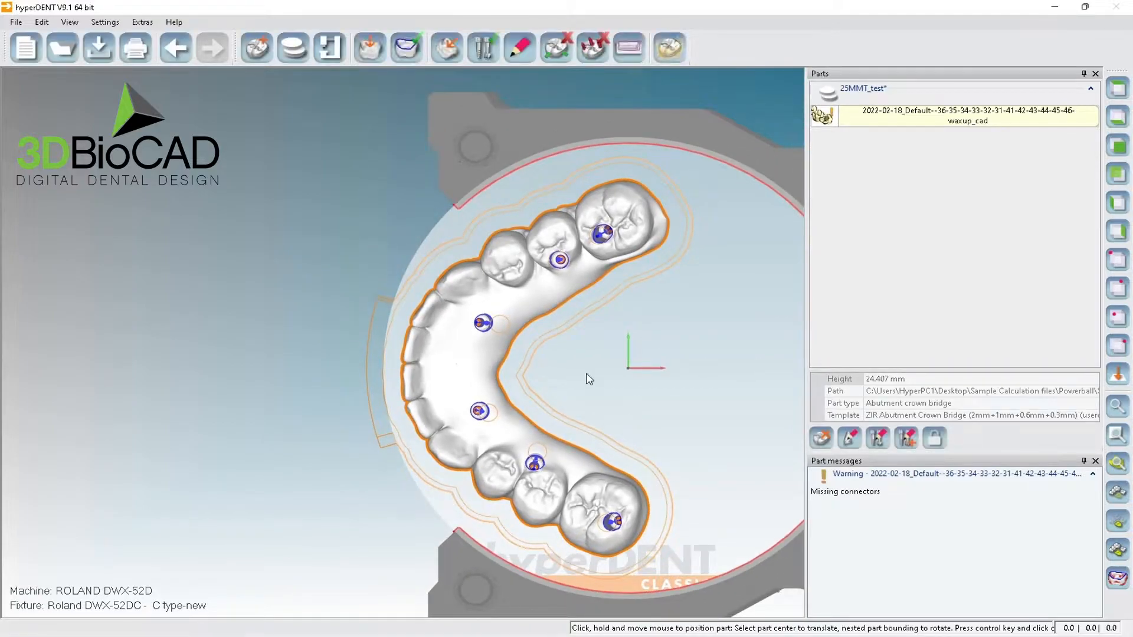
# Examine the insertion direction arrows and angles of the arch's screw channels to tell straight channels from angled ones.
pyautogui.click(447, 358)
pyautogui.moveTo(616, 427); pyautogui.dragTo(619, 401, button='middle')
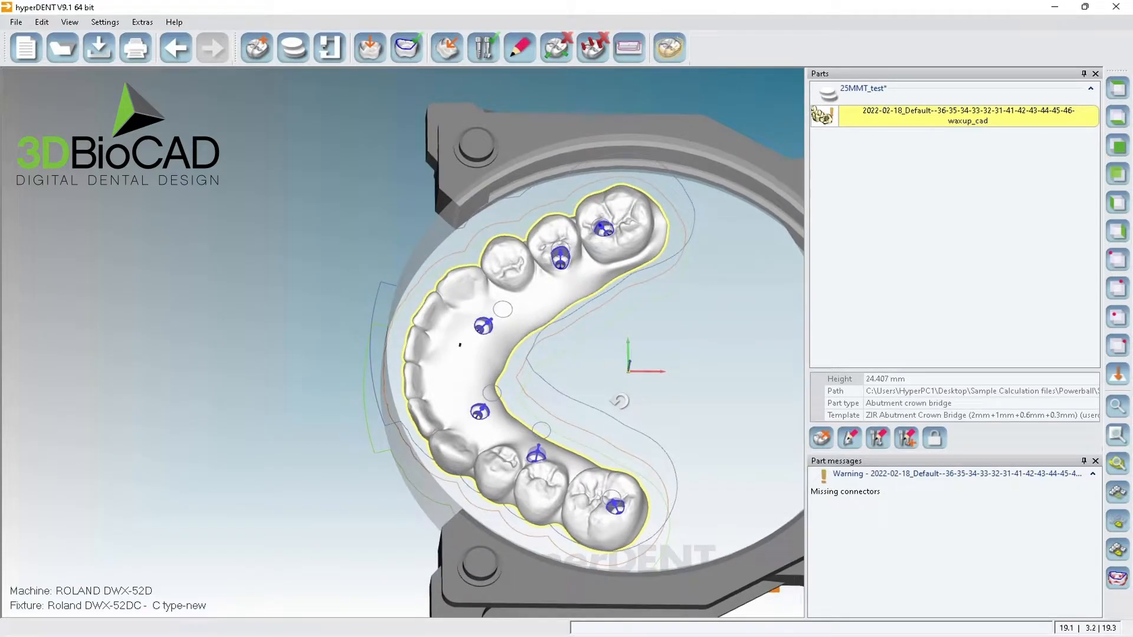
pyautogui.moveTo(571, 498)
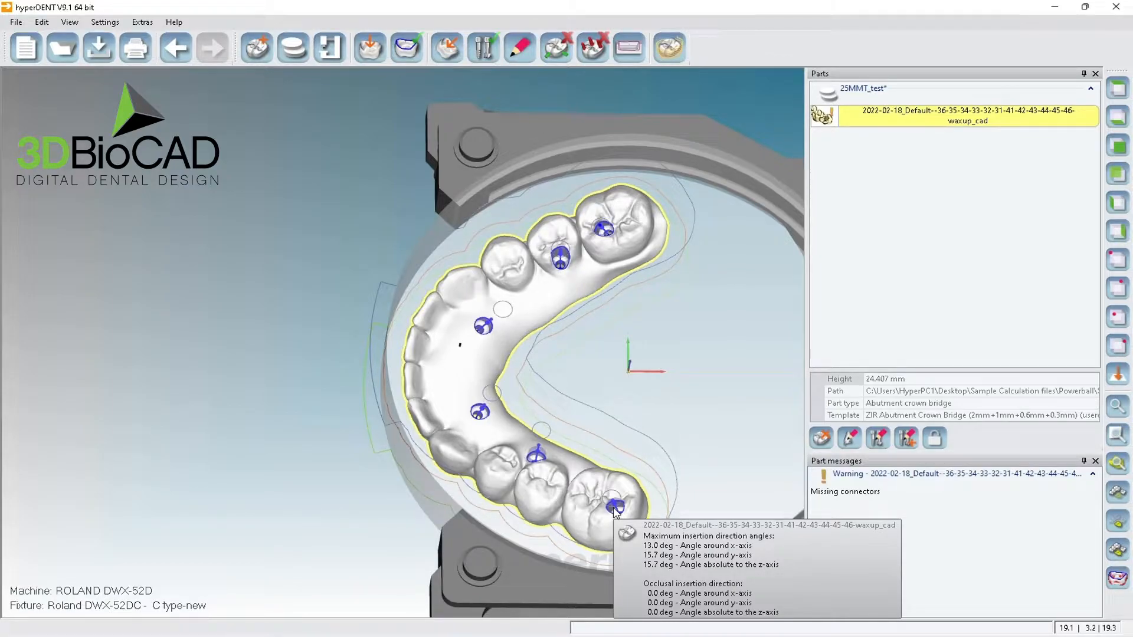
pyautogui.scroll(5, 615, 511)
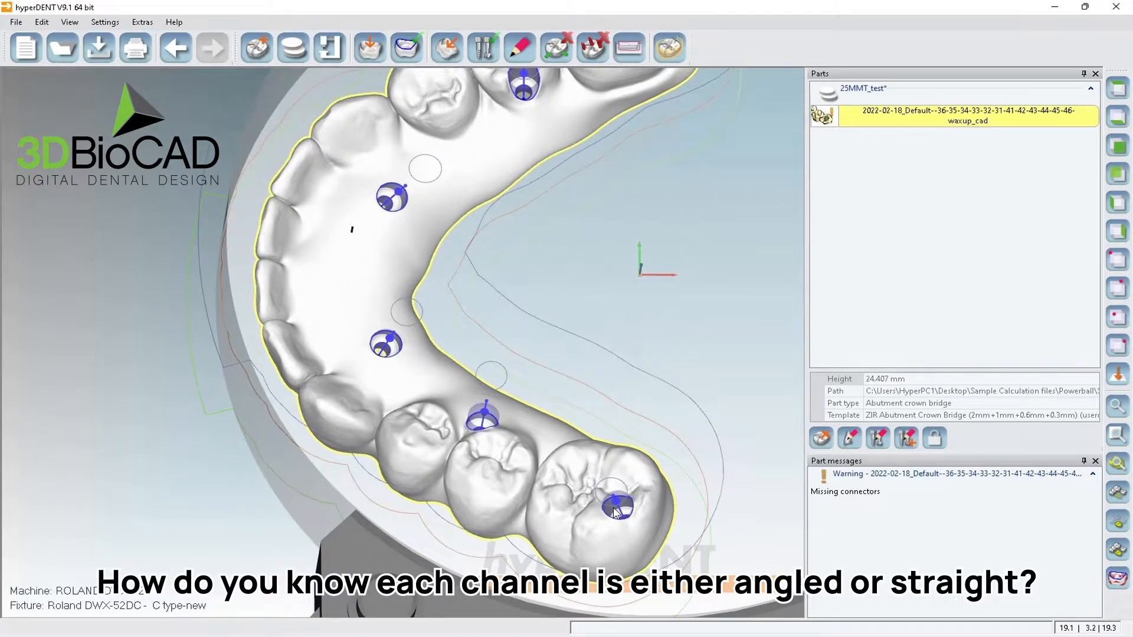
pyautogui.moveTo(615, 511); pyautogui.dragTo(515, 525, button='middle')
pyautogui.moveTo(514, 520)
pyautogui.mouseDown(button='right')
pyautogui.moveTo(520, 547)
pyautogui.moveTo(518, 501)
pyautogui.mouseUp(button='right')
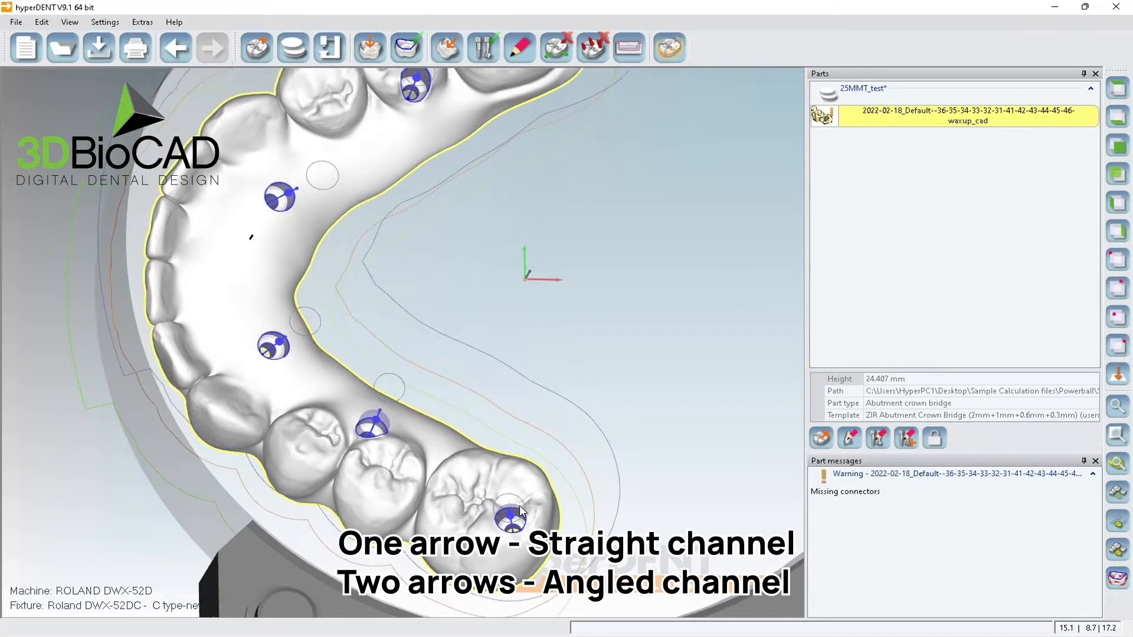
pyautogui.scroll(2, 512, 519)
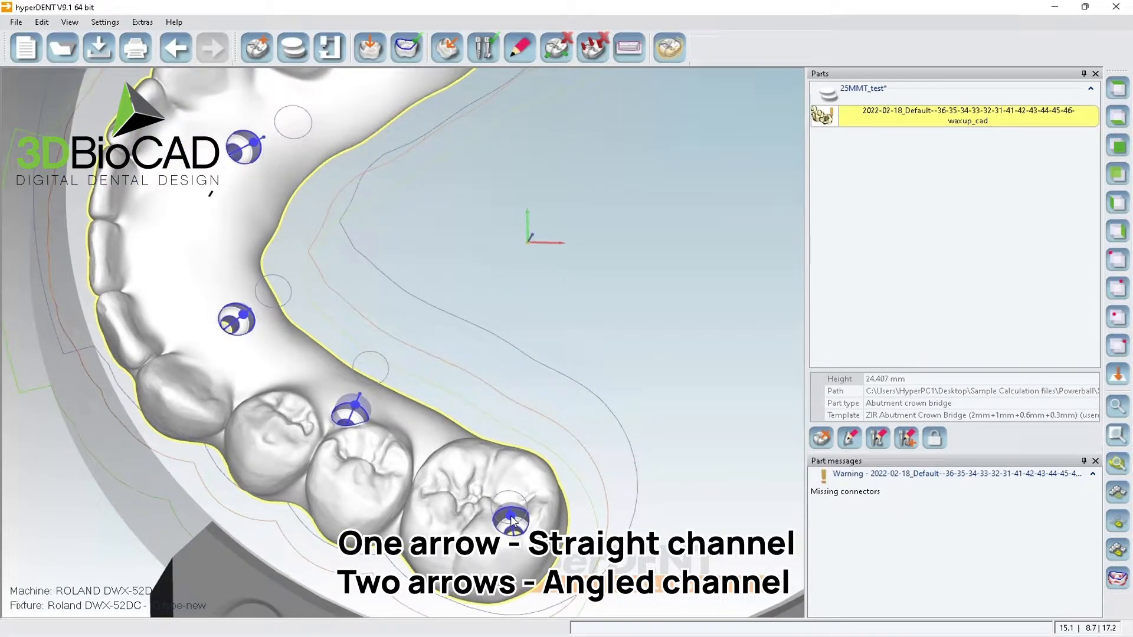
pyautogui.click(458, 516)
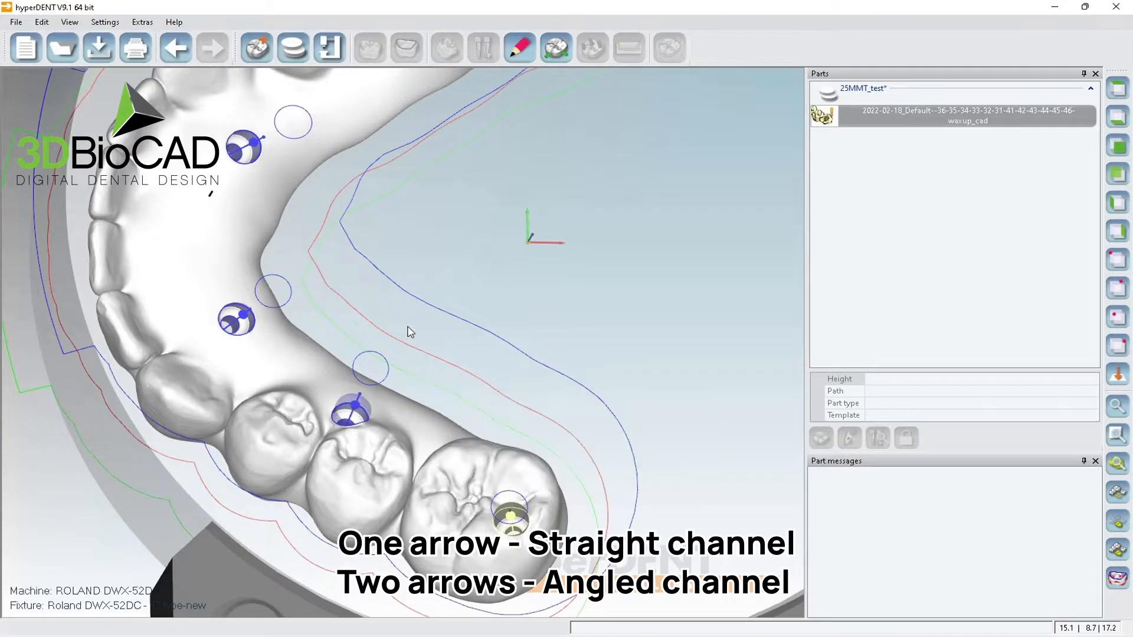
pyautogui.moveTo(401, 377)
pyautogui.scroll(-3, 387, 377)
# Open part feature identification for the full arch and display its implant interface settings.
pyautogui.click(1117, 87)
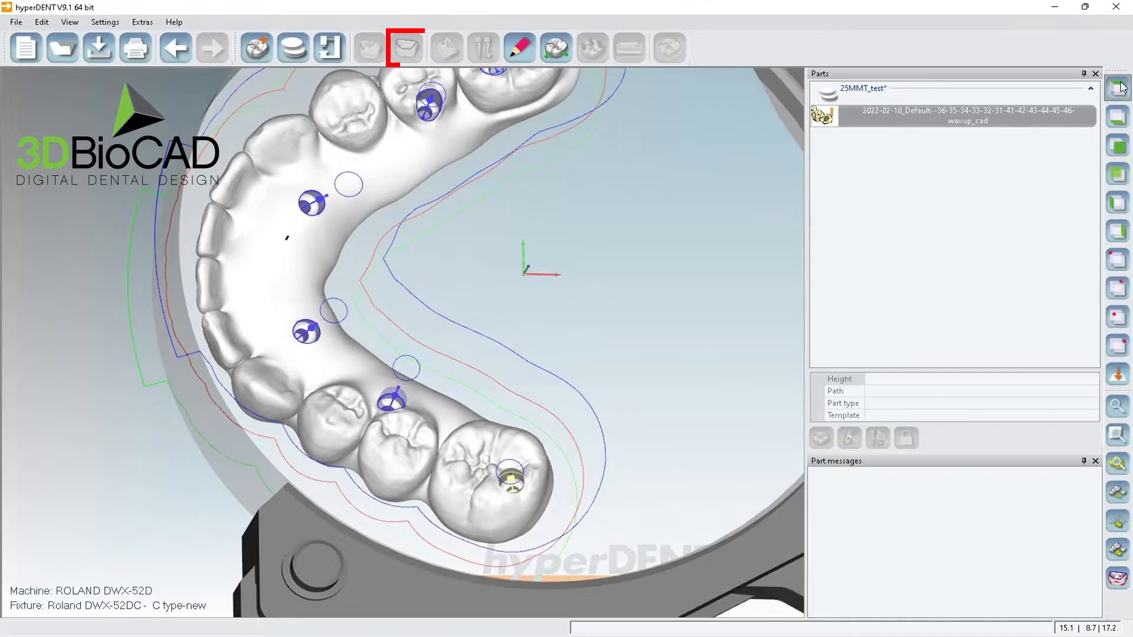
pyautogui.scroll(-3, 279, 344)
pyautogui.click(281, 305)
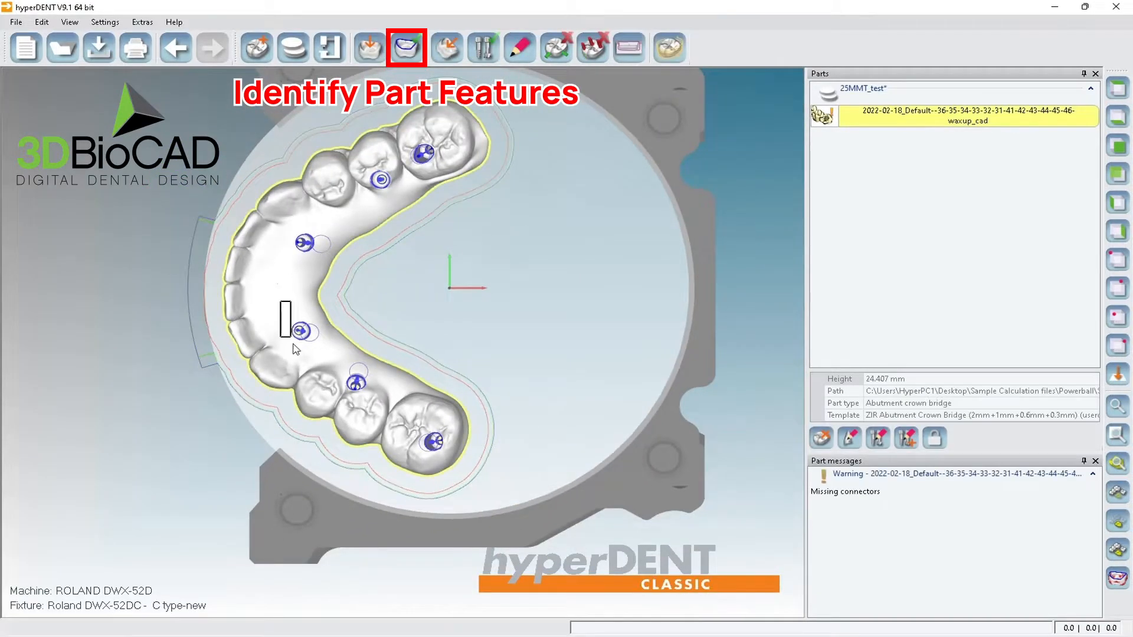
pyautogui.click(414, 52)
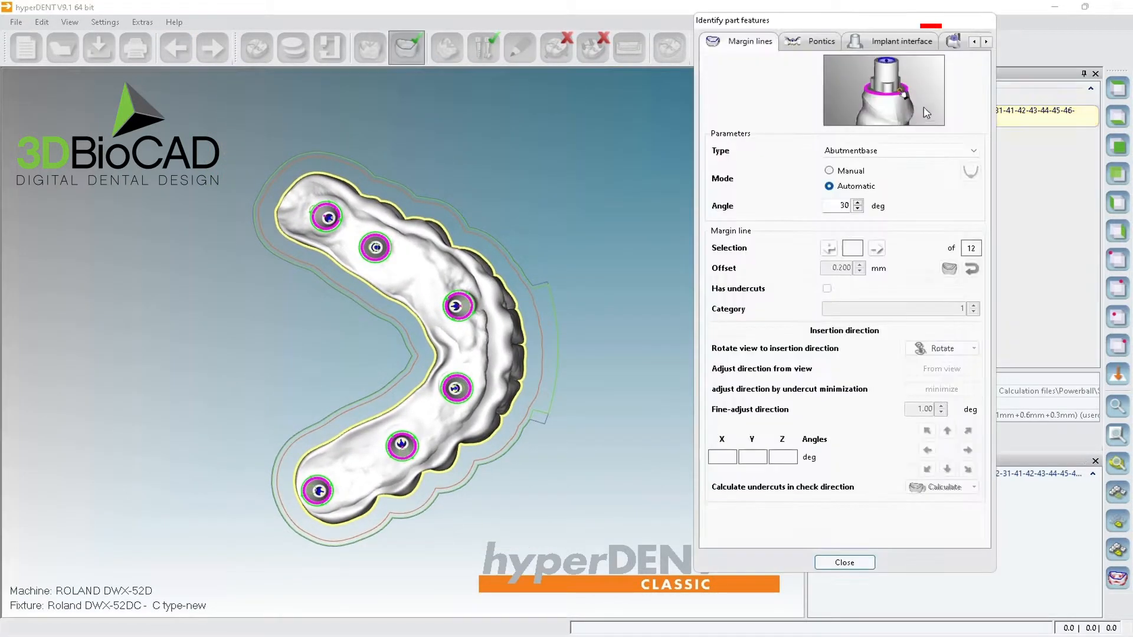
pyautogui.click(901, 41)
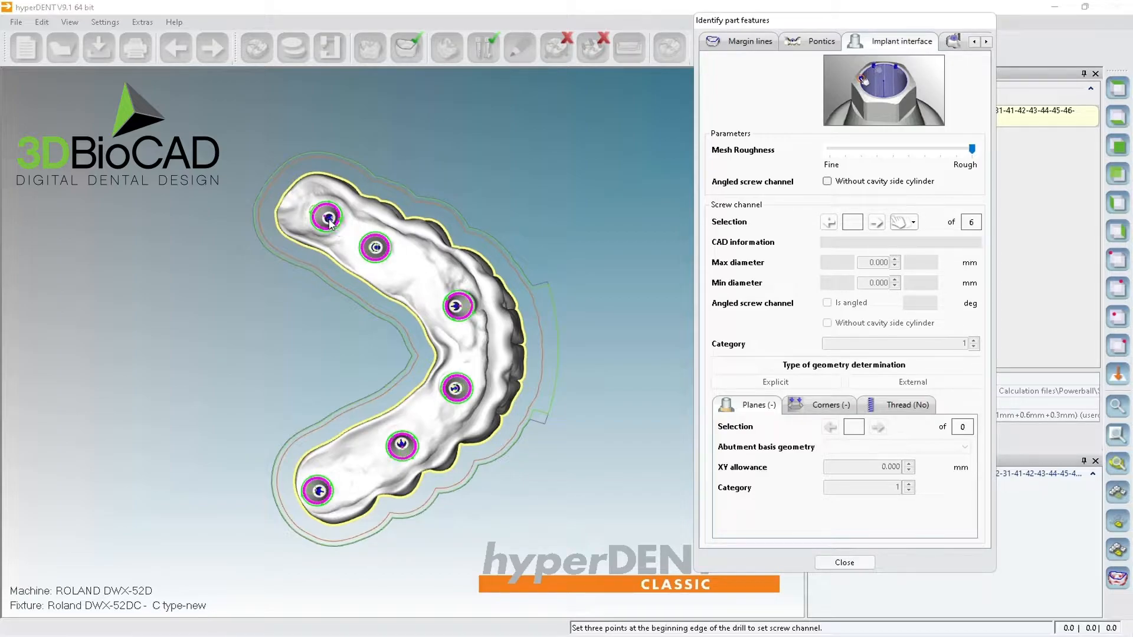
# Review all six screw channels one after another for their diameters and angled status, and close part feature identification.
pyautogui.click(1116, 88)
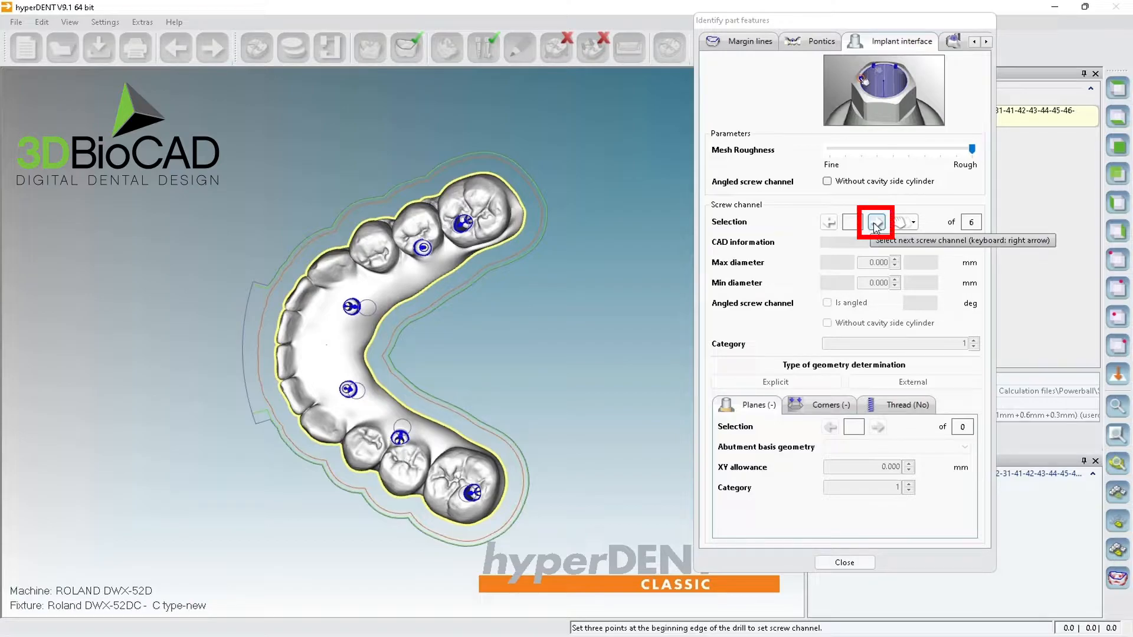
pyautogui.click(877, 222)
pyautogui.click(876, 223)
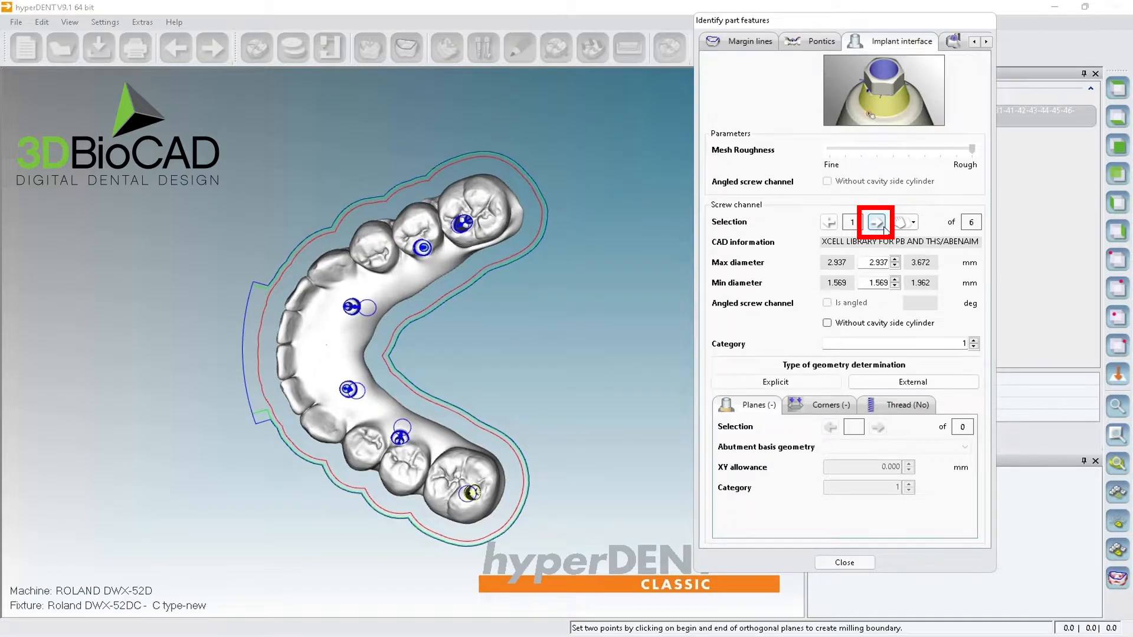
pyautogui.scroll(-3, 371, 298)
pyautogui.scroll(2, 411, 422)
pyautogui.moveTo(423, 443); pyautogui.dragTo(475, 481, button='right')
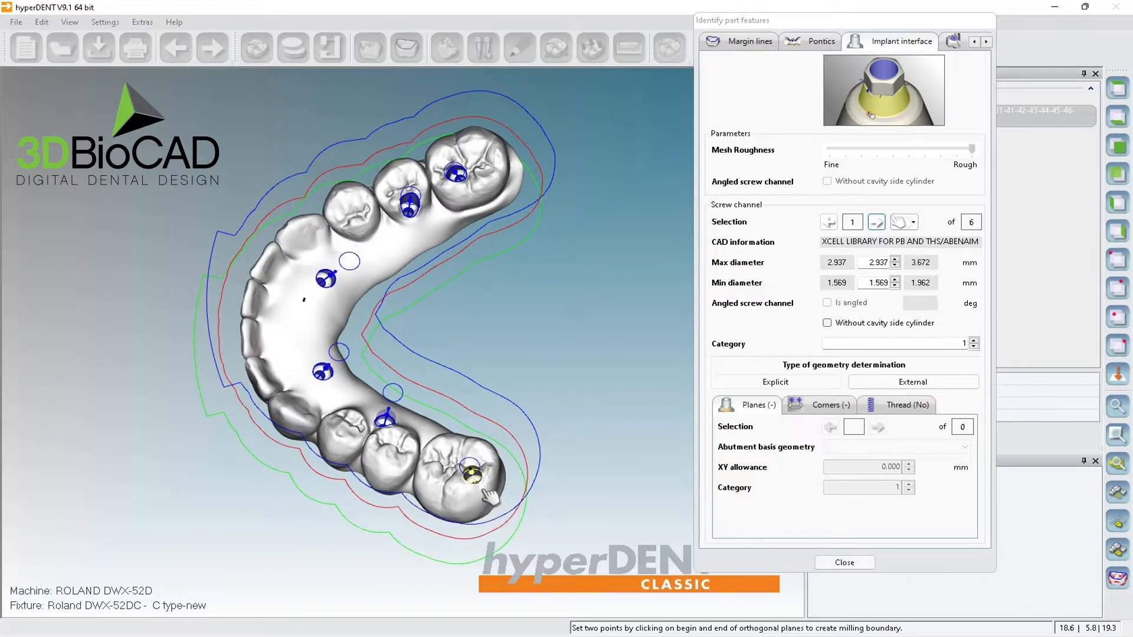
pyautogui.click(877, 222)
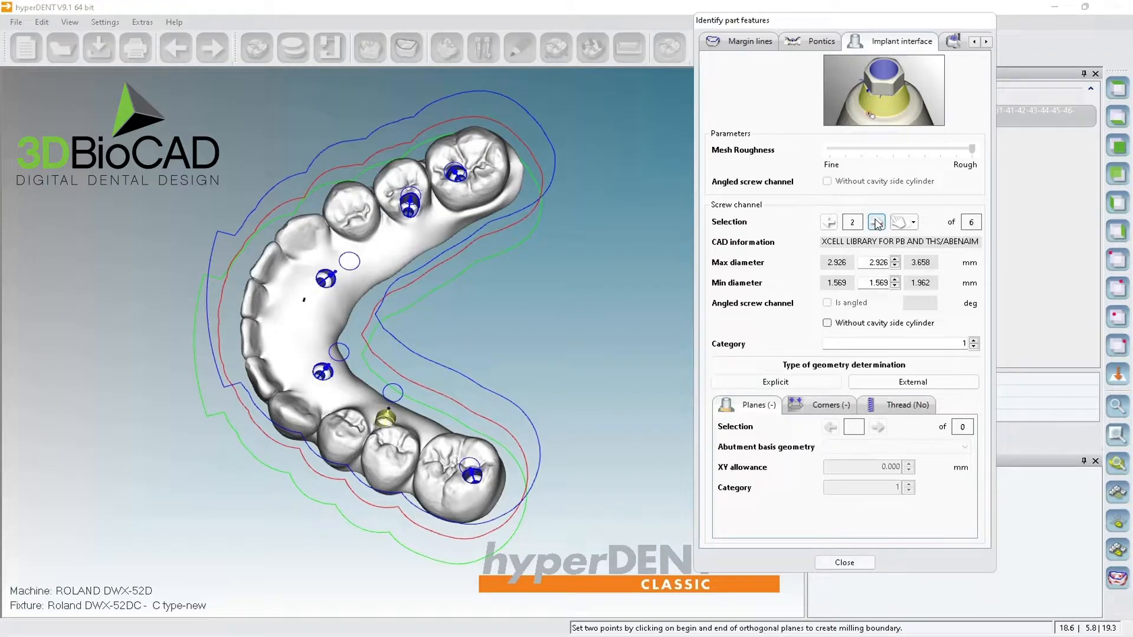
pyautogui.click(877, 223)
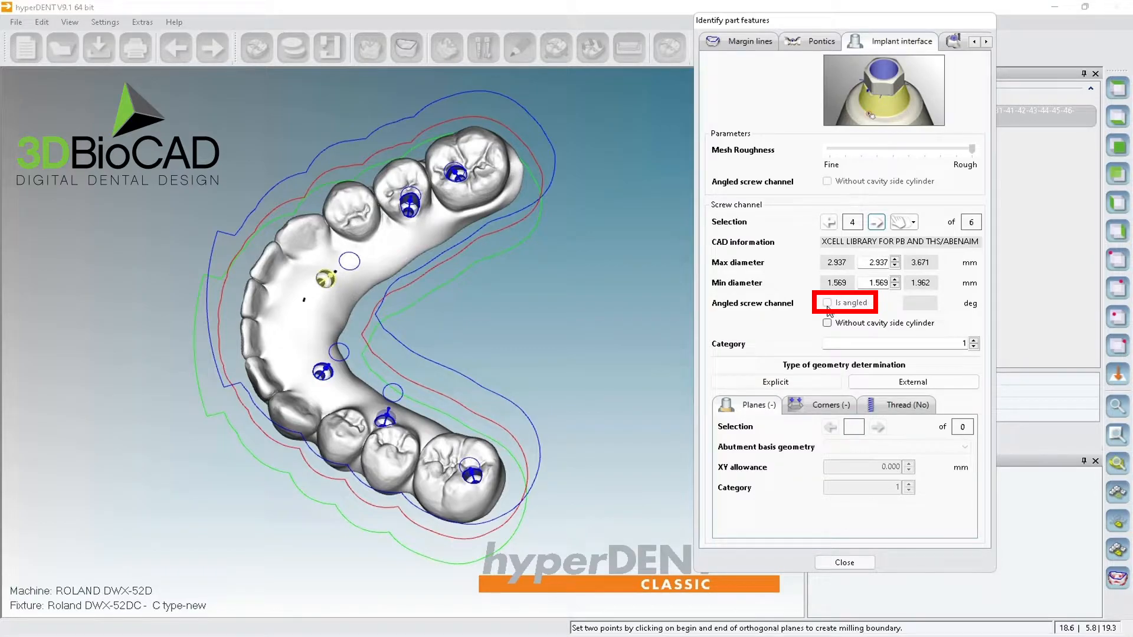
pyautogui.click(877, 222)
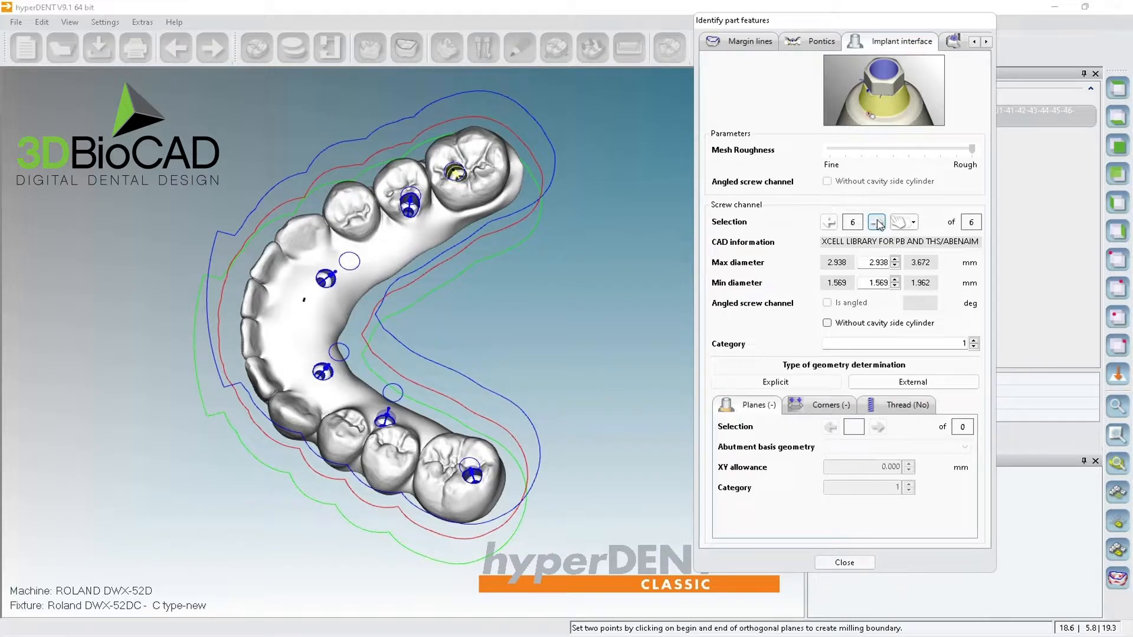
pyautogui.click(835, 567)
# Hide the fixture around the disc so that only the disc and the full arch are displayed.
pyautogui.click(1034, 118)
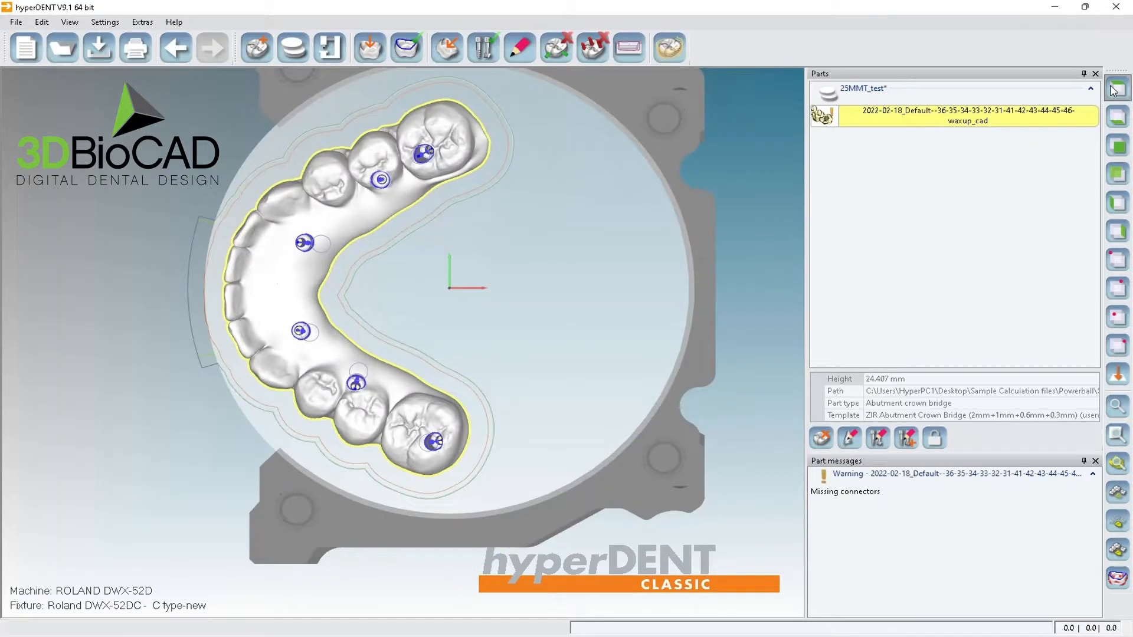
pyautogui.scroll(-2, 406, 235)
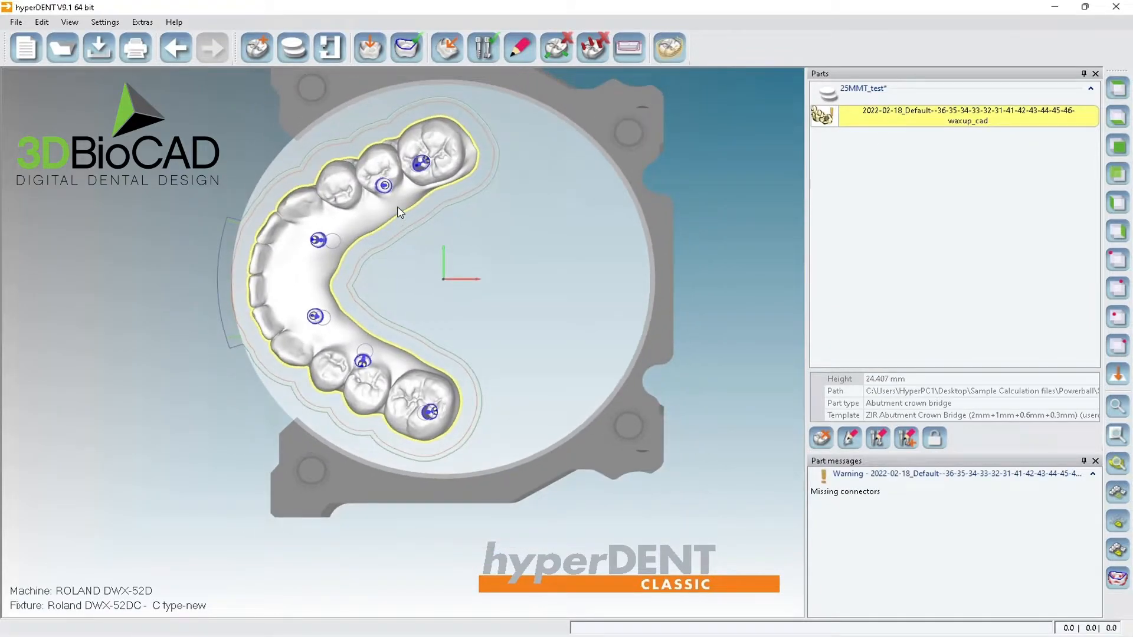
pyautogui.click(638, 428)
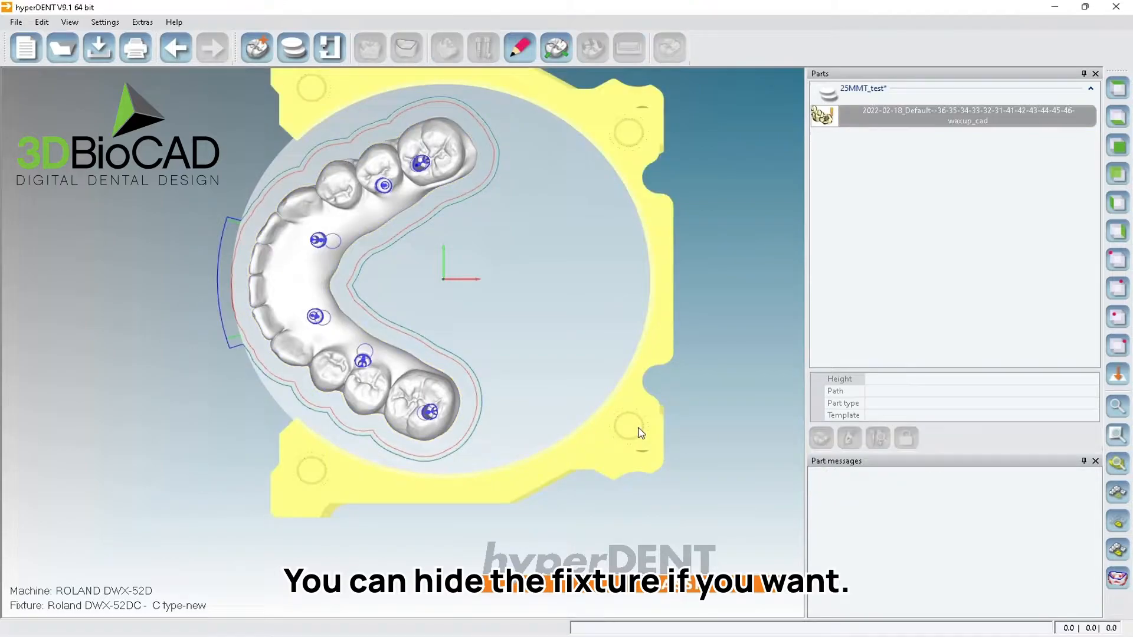
pyautogui.click(1116, 493)
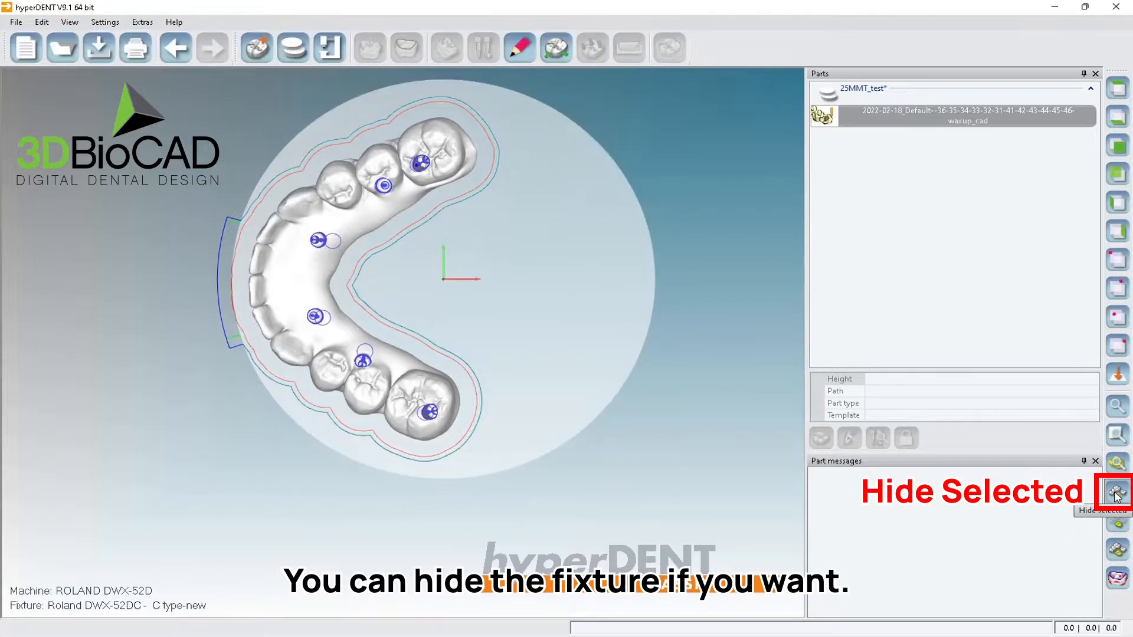
# Examine the full arch's inclination and height within the disc from the front.
pyautogui.click(1116, 146)
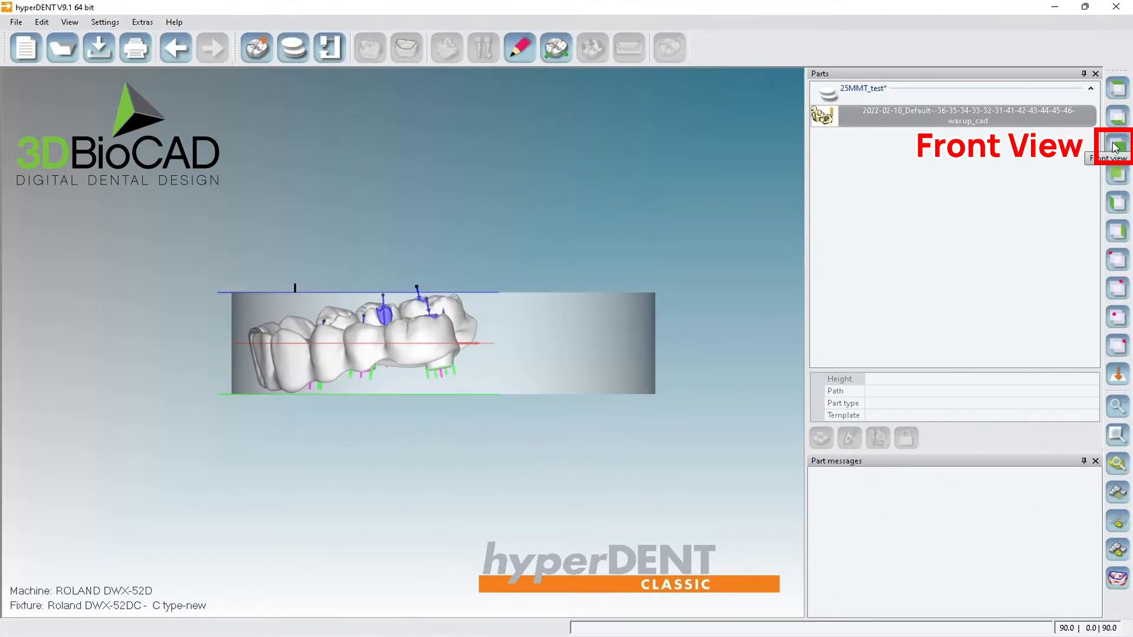
pyautogui.scroll(4, 333, 327)
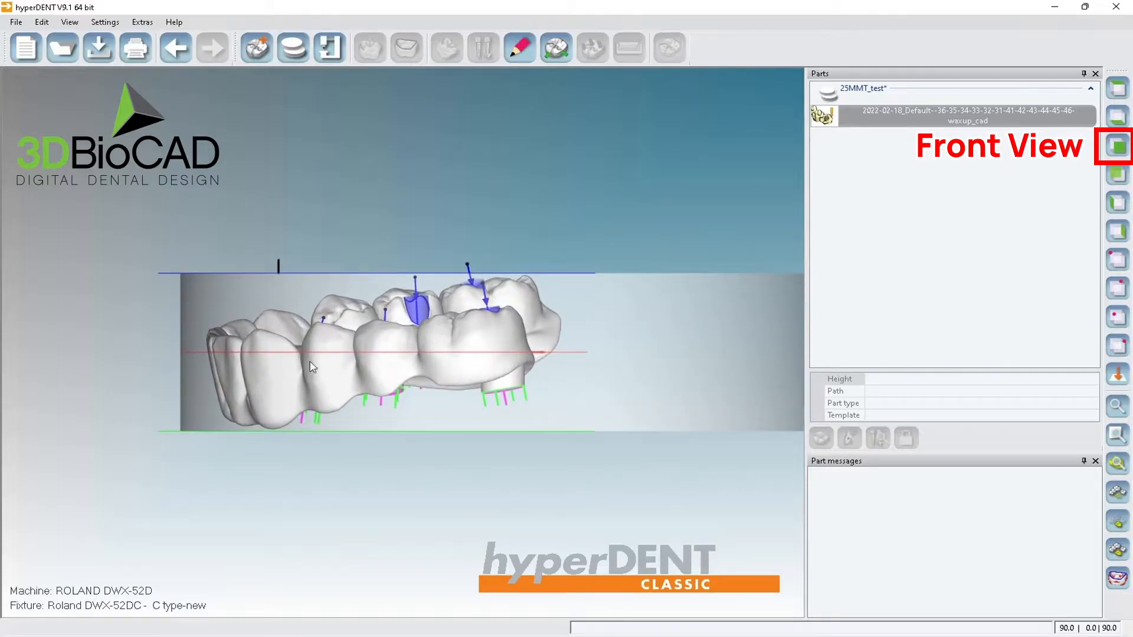
pyautogui.moveTo(317, 385)
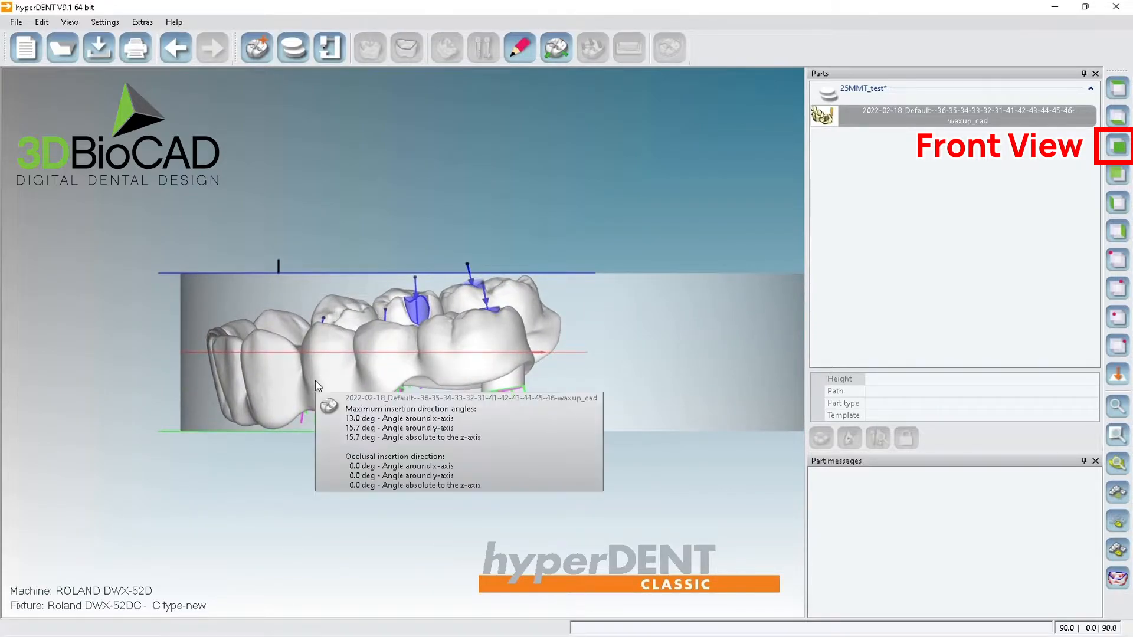
pyautogui.moveTo(315, 382); pyautogui.dragTo(412, 351, button='middle')
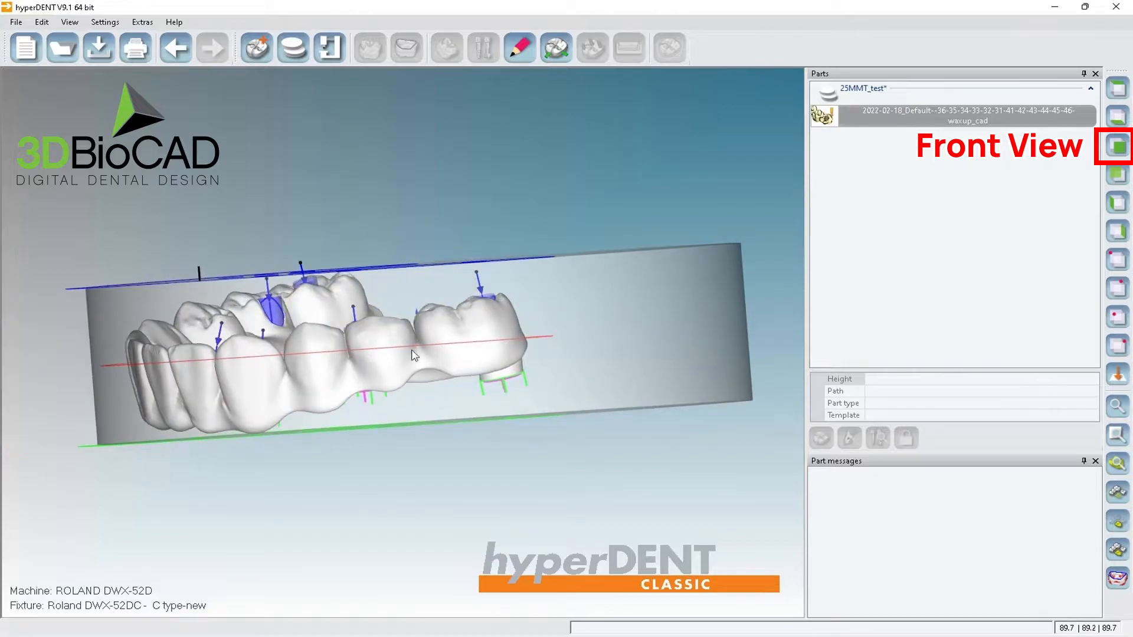
pyautogui.click(1117, 147)
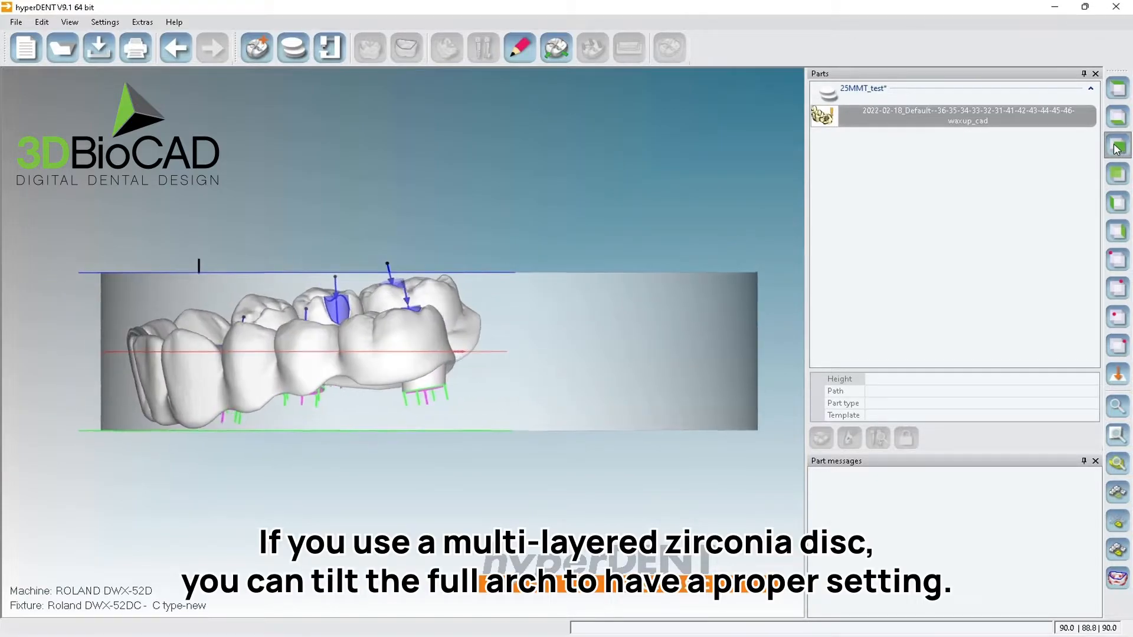
pyautogui.rightClick(231, 380)
pyautogui.click(226, 371)
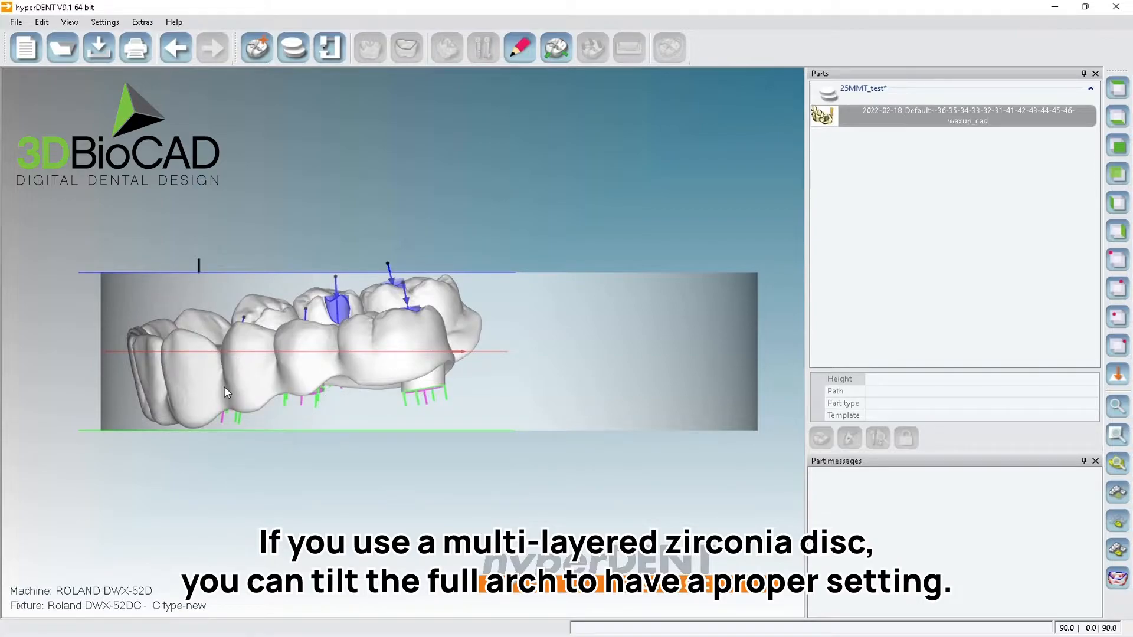
pyautogui.moveTo(226, 391)
# Tilt the full arch in the blank to minimize its height, with a maximum tilting angle of 5 degrees.
pyautogui.click(255, 372)
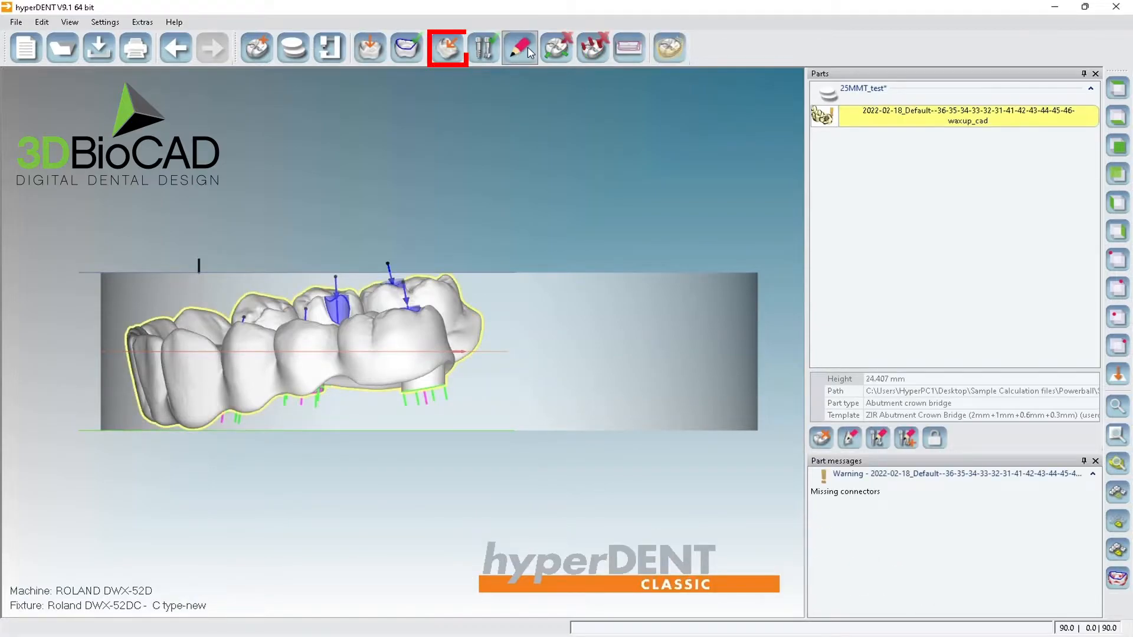
pyautogui.click(450, 53)
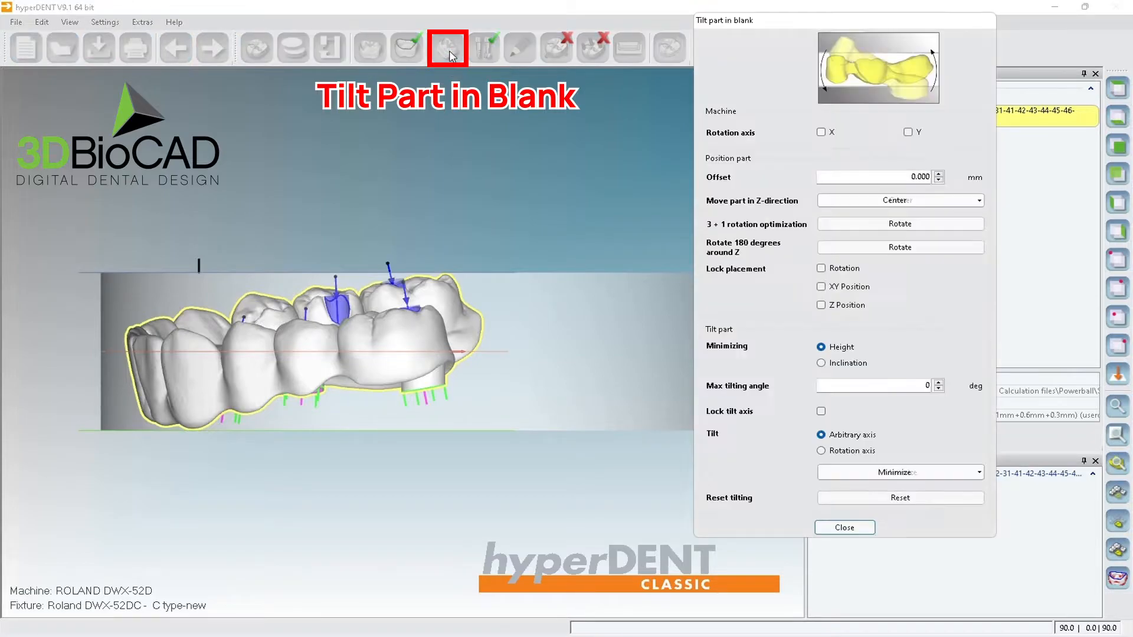
pyautogui.doubleClick(942, 387)
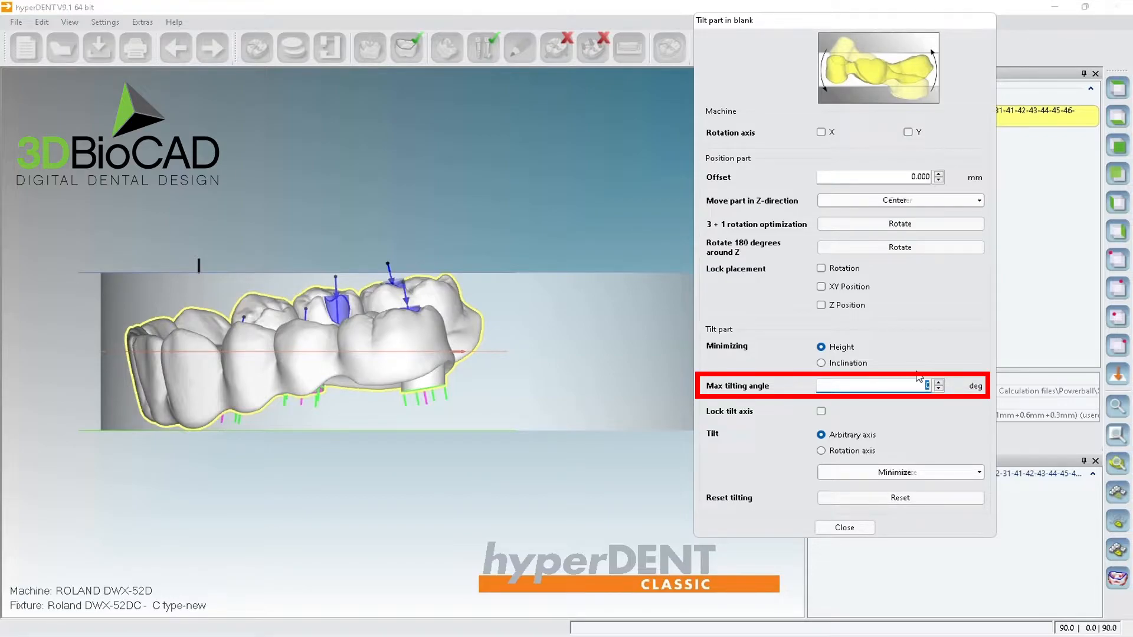
pyautogui.write('5')
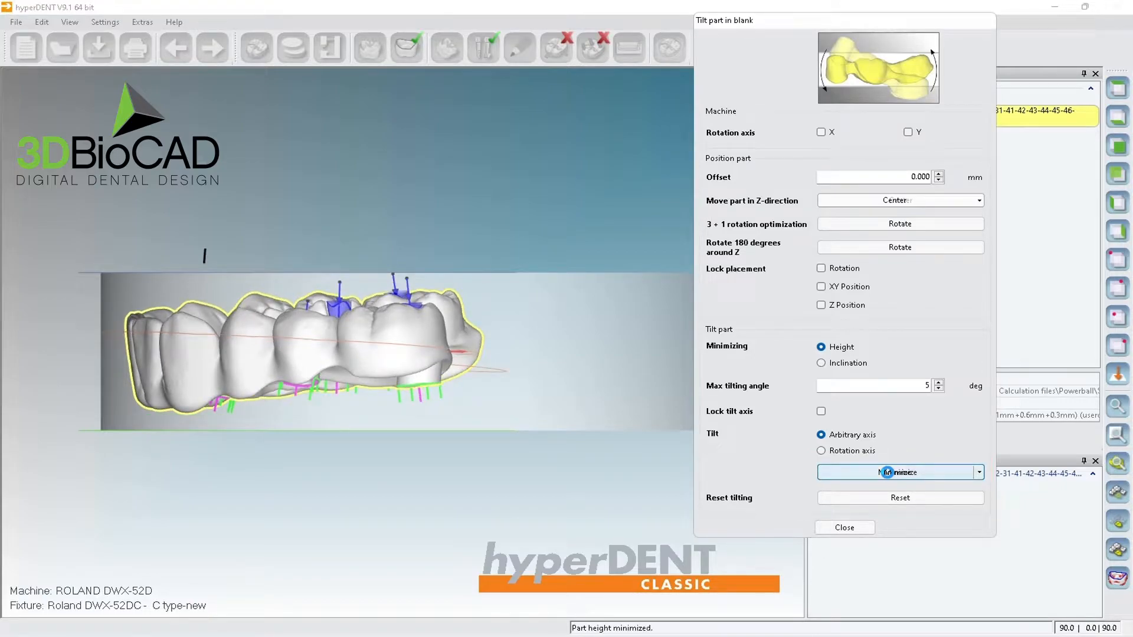
# Raise the maximum tilting angle to 15 degrees, minimize the arch's height again and finish tilting.
pyautogui.moveTo(908, 385); pyautogui.dragTo(1035, 397)
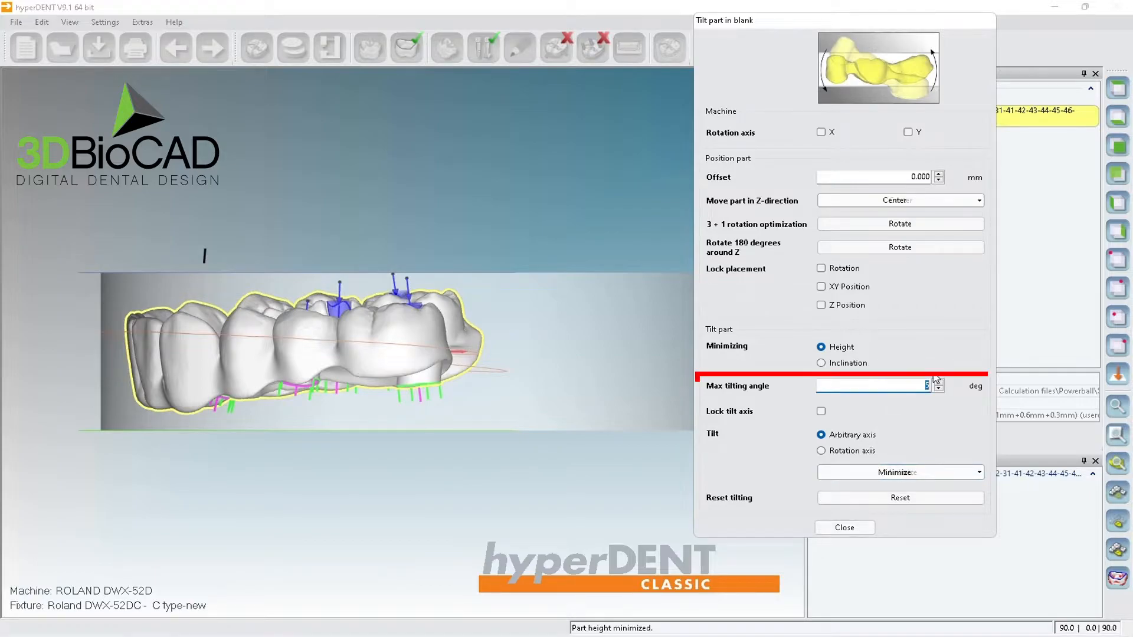
pyautogui.write('15')
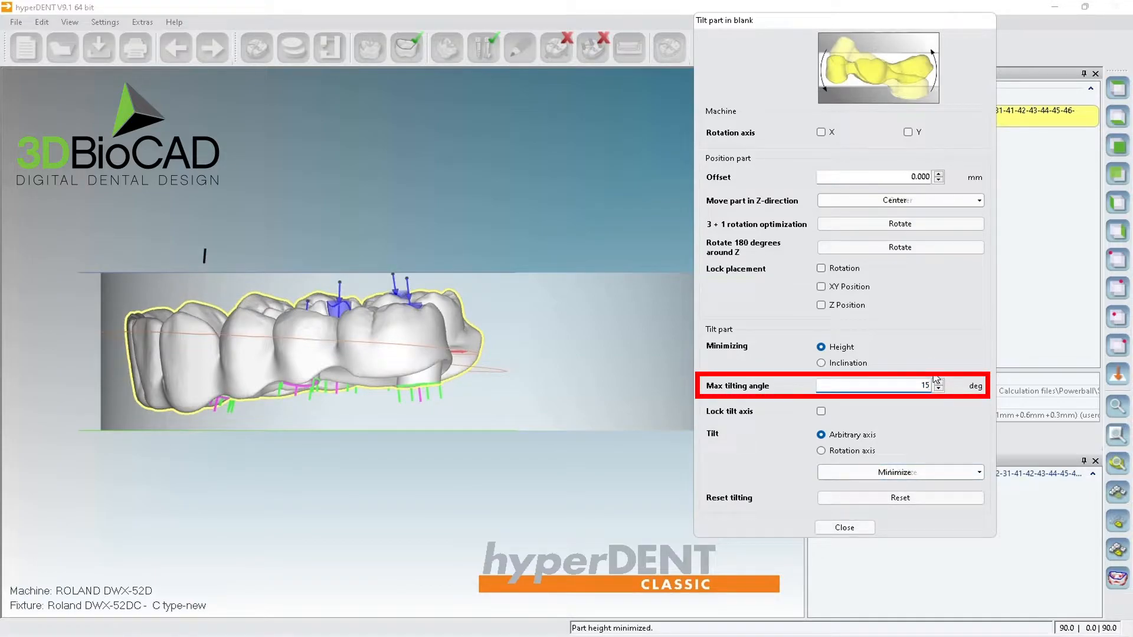
pyautogui.click(889, 469)
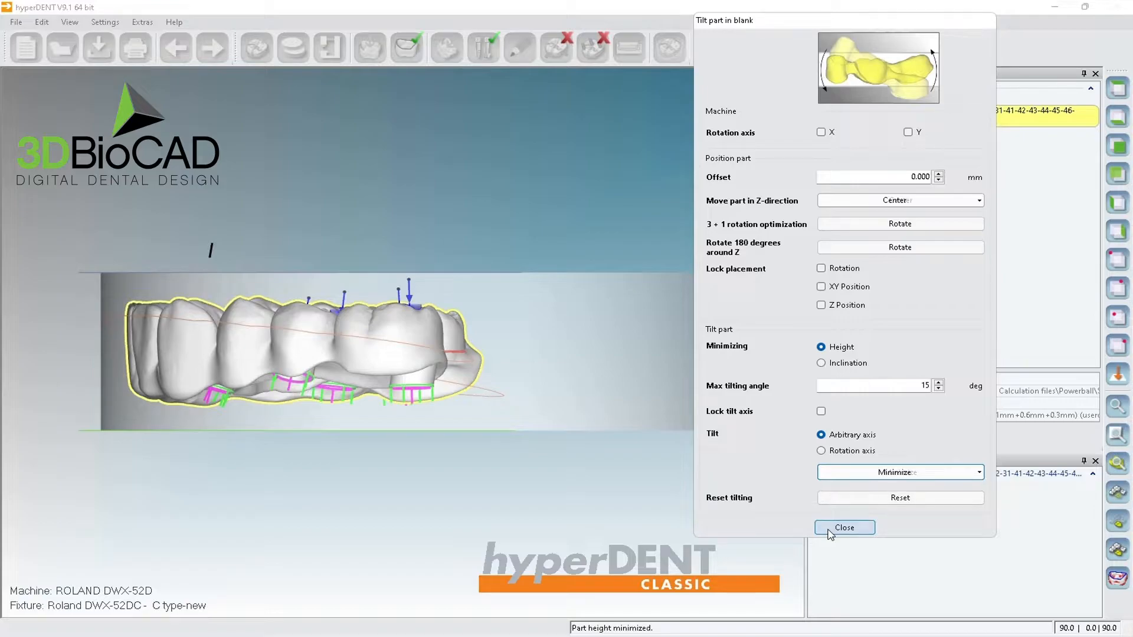
pyautogui.click(829, 531)
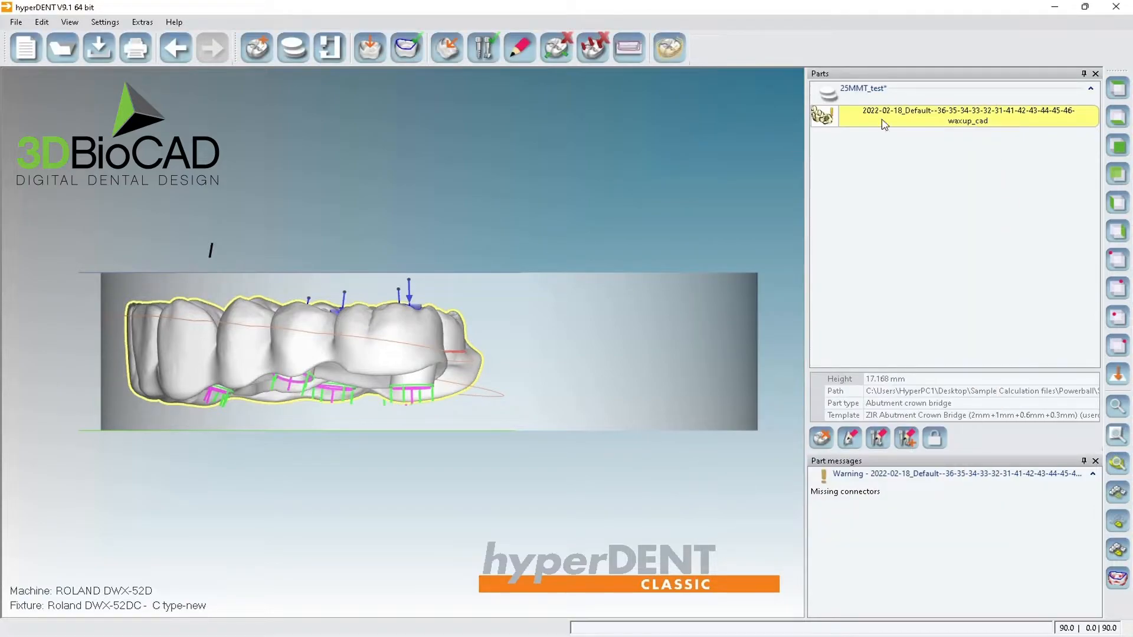
# Move the tilted full arch vertically so it sits slightly above the disc's center.
pyautogui.doubleClick(242, 356)
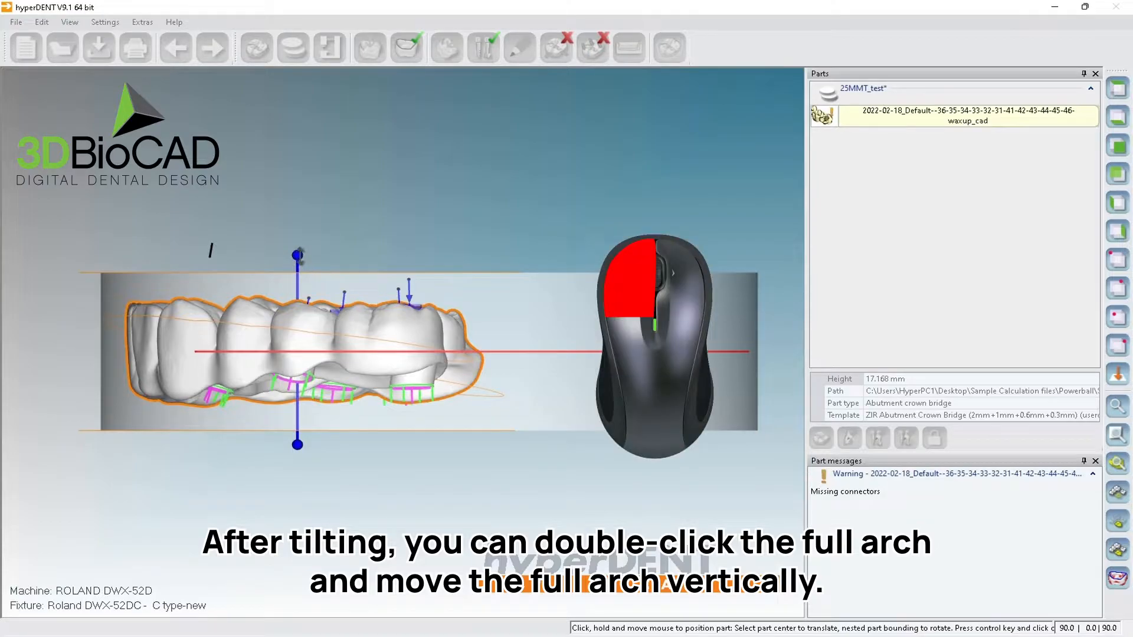
pyautogui.moveTo(301, 252); pyautogui.dragTo(300, 250)
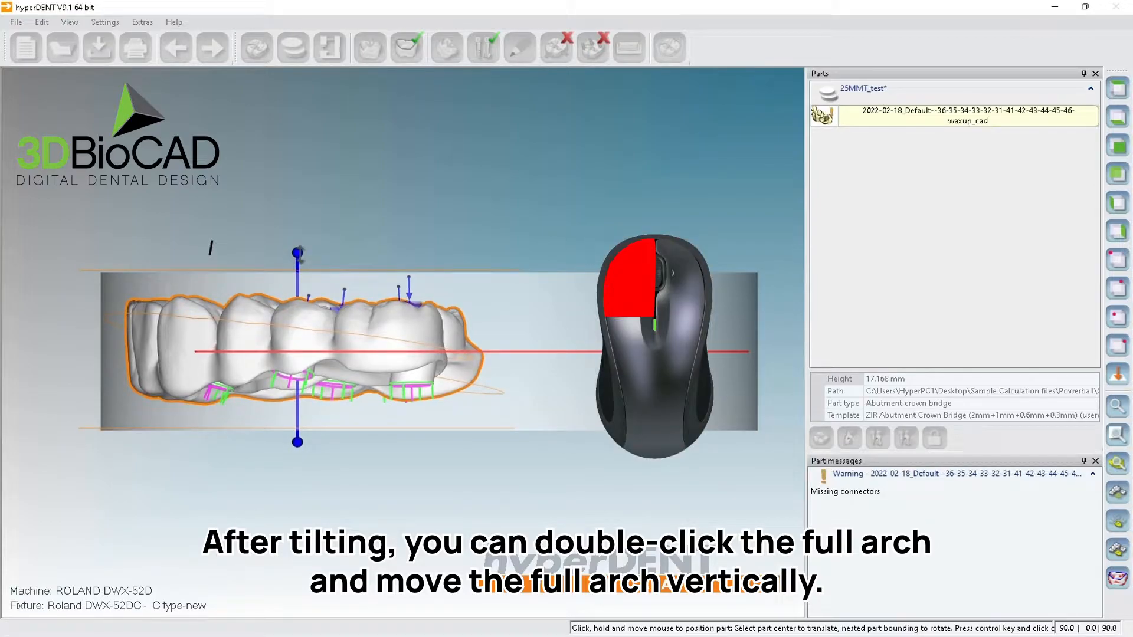
pyautogui.moveTo(299, 253)
pyautogui.mouseDown()
pyautogui.moveTo(299, 241)
pyautogui.moveTo(301, 273)
pyautogui.moveTo(309, 246)
pyautogui.mouseUp()
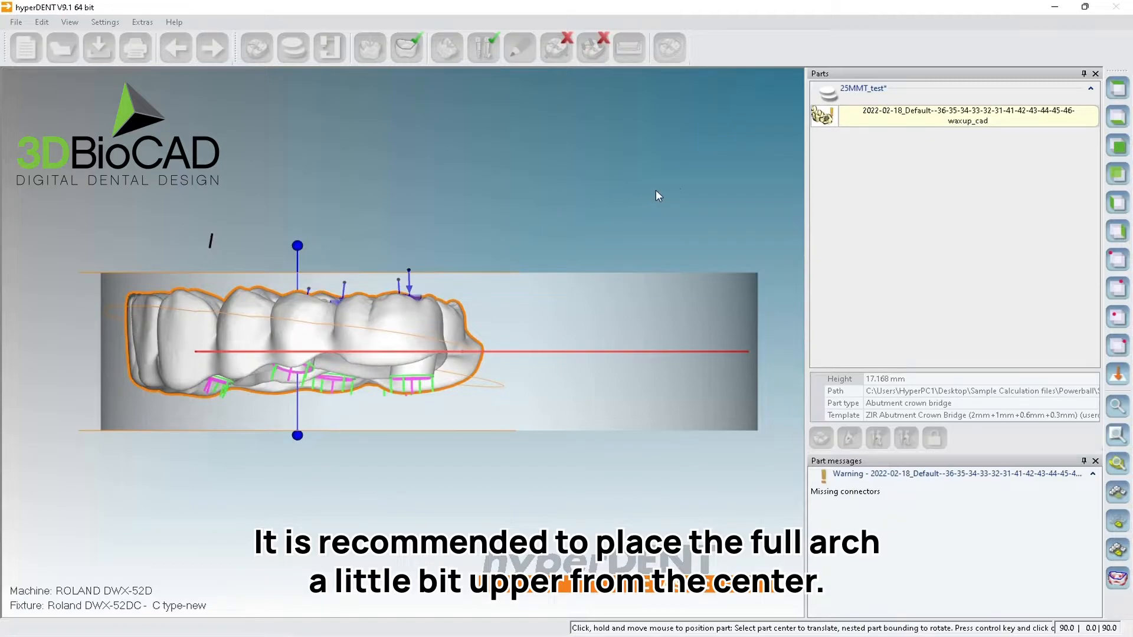
pyautogui.click(389, 323)
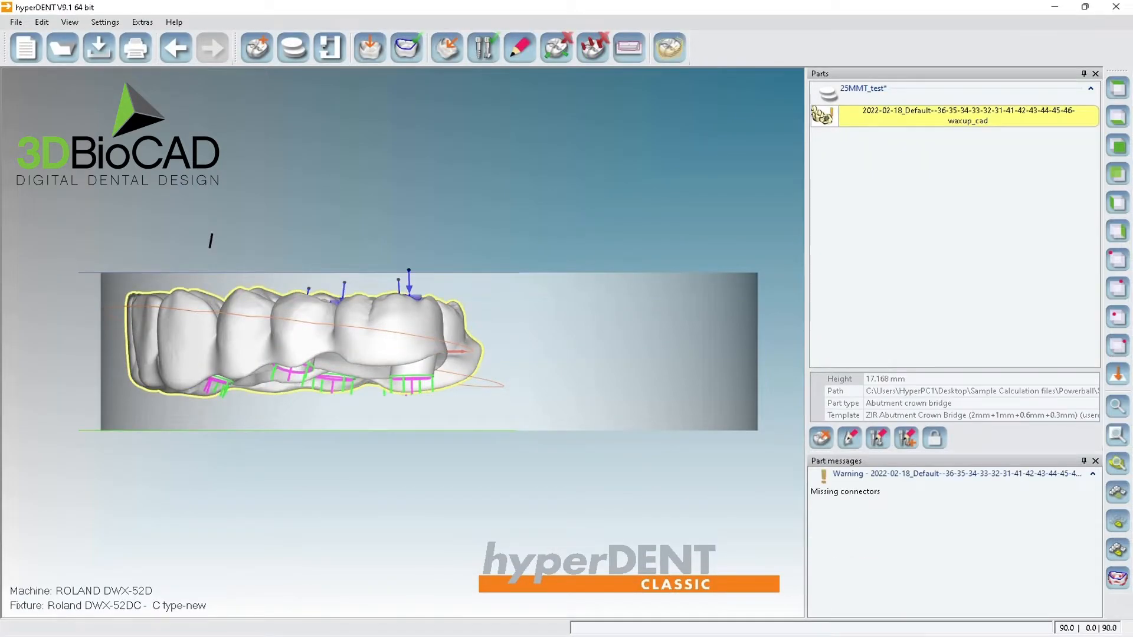
# Examine the angulation of an anterior screw channel by aligning the view with its direction arrow.
pyautogui.click(1109, 95)
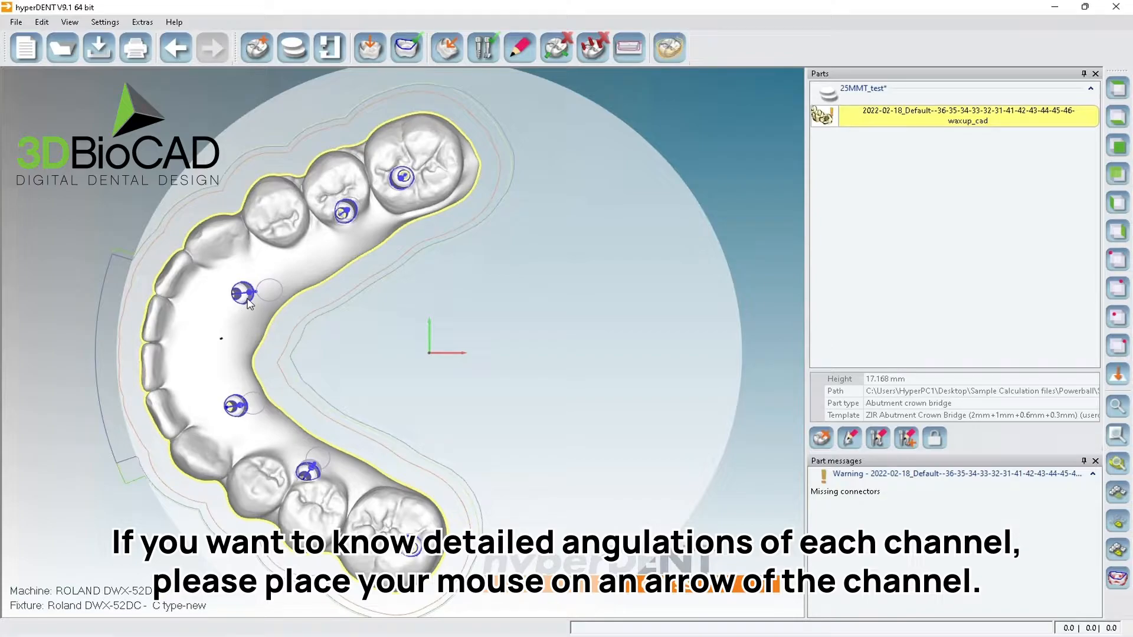
pyautogui.scroll(5, 249, 297)
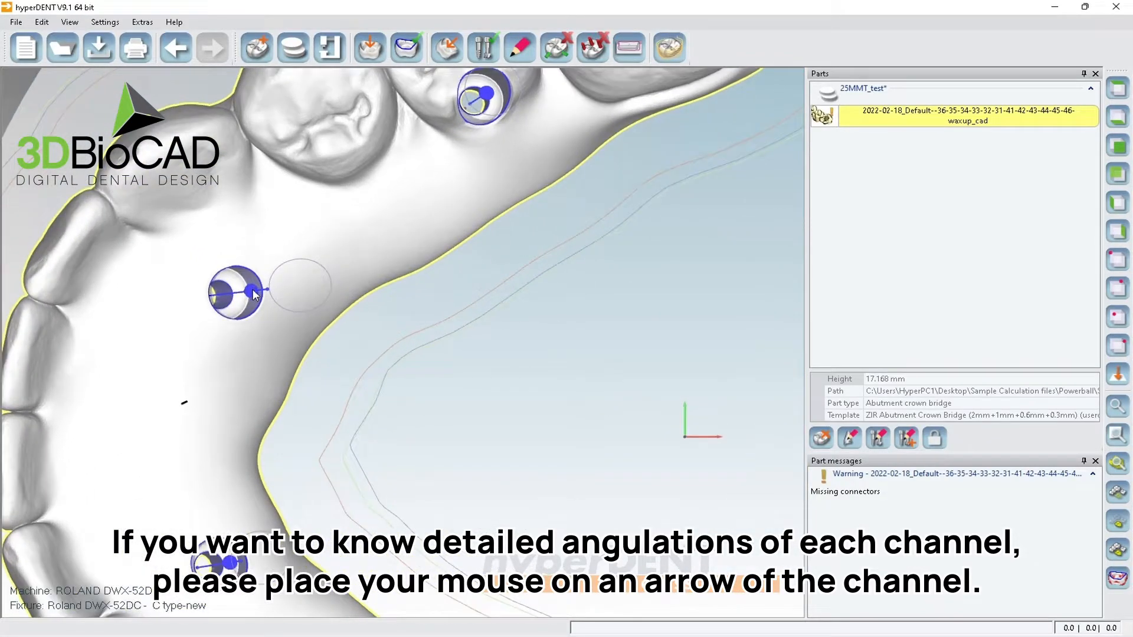
pyautogui.moveTo(254, 292); pyautogui.dragTo(221, 298, button='middle')
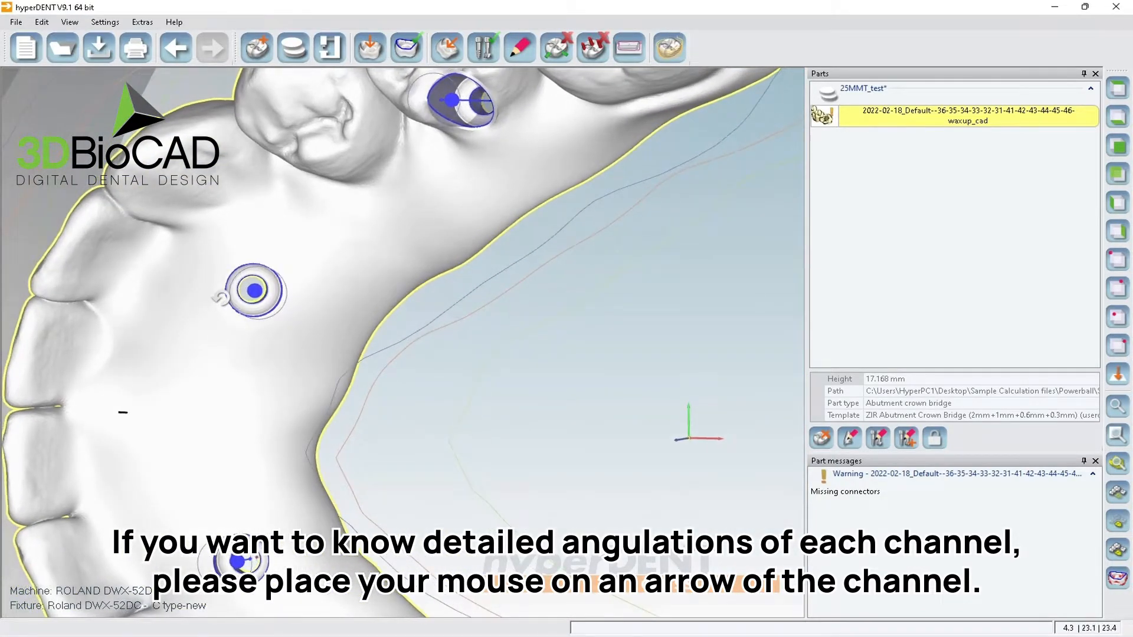
pyautogui.moveTo(258, 297)
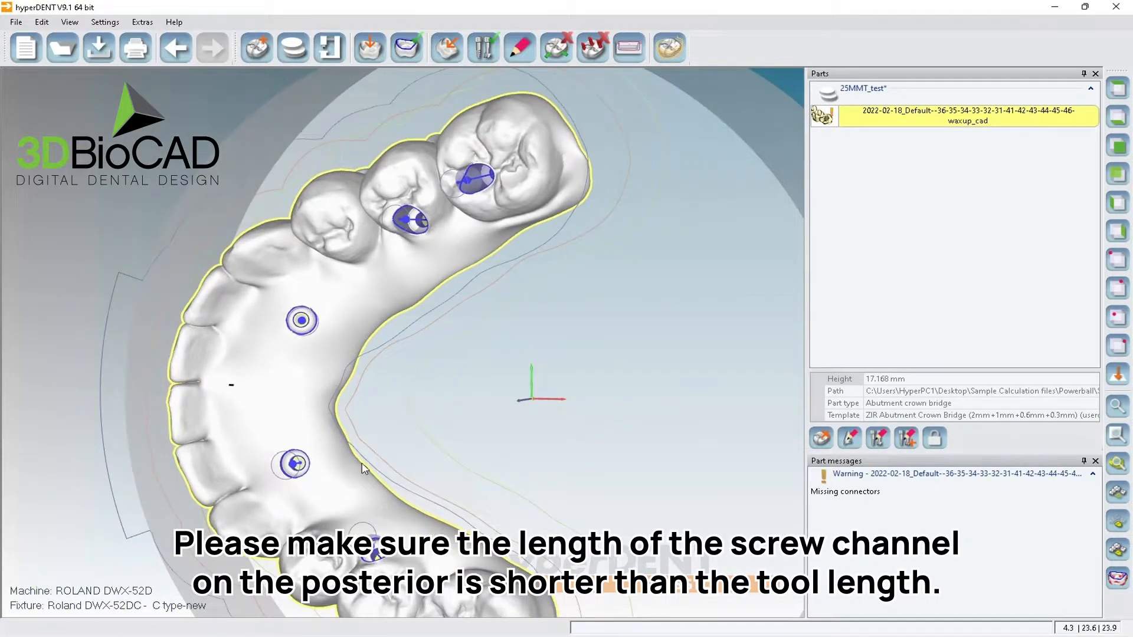
# Check the posterior screw channels' angulation and length on both sides of the arch by looking straight down each channel.
pyautogui.moveTo(357, 407); pyautogui.dragTo(353, 350, button='middle')
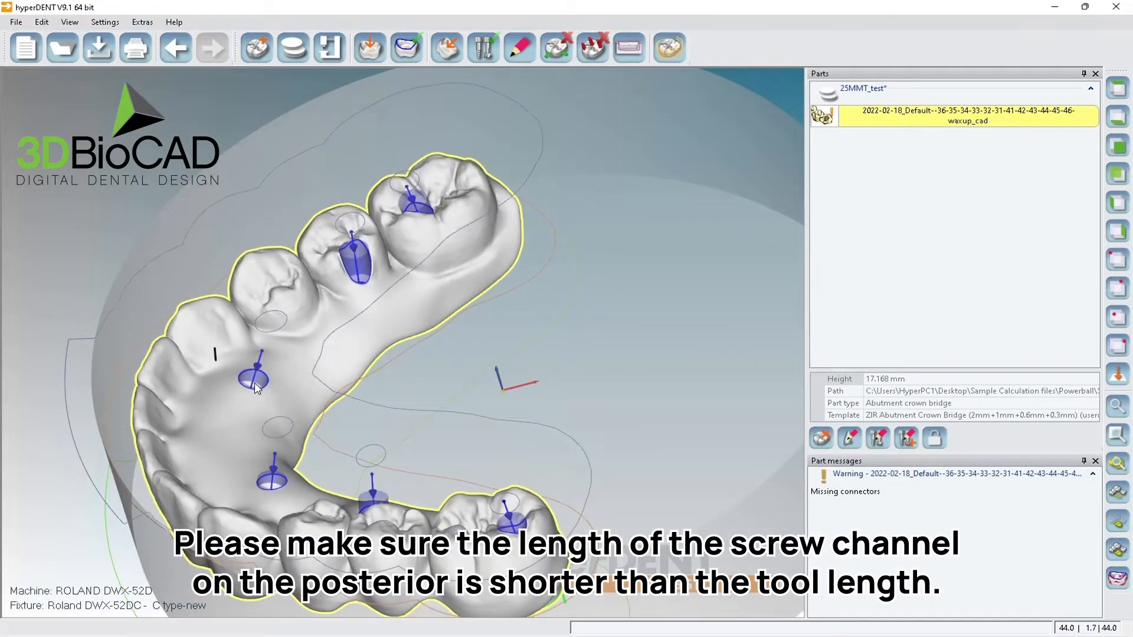
pyautogui.moveTo(262, 406); pyautogui.dragTo(260, 415, button='middle')
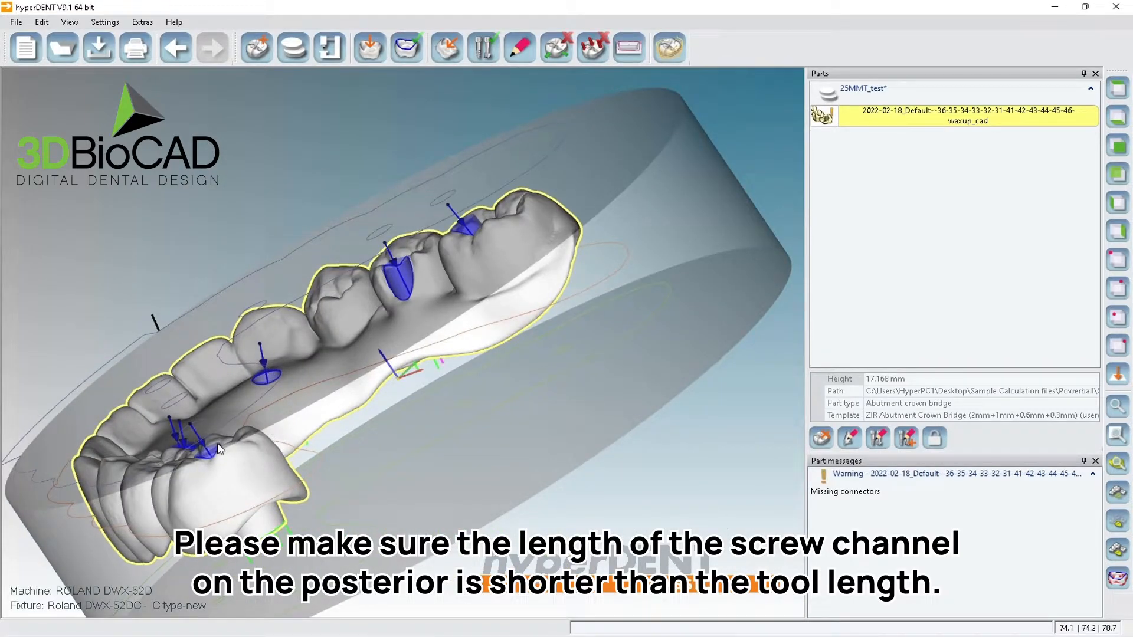
pyautogui.moveTo(241, 433); pyautogui.dragTo(475, 406, button='middle')
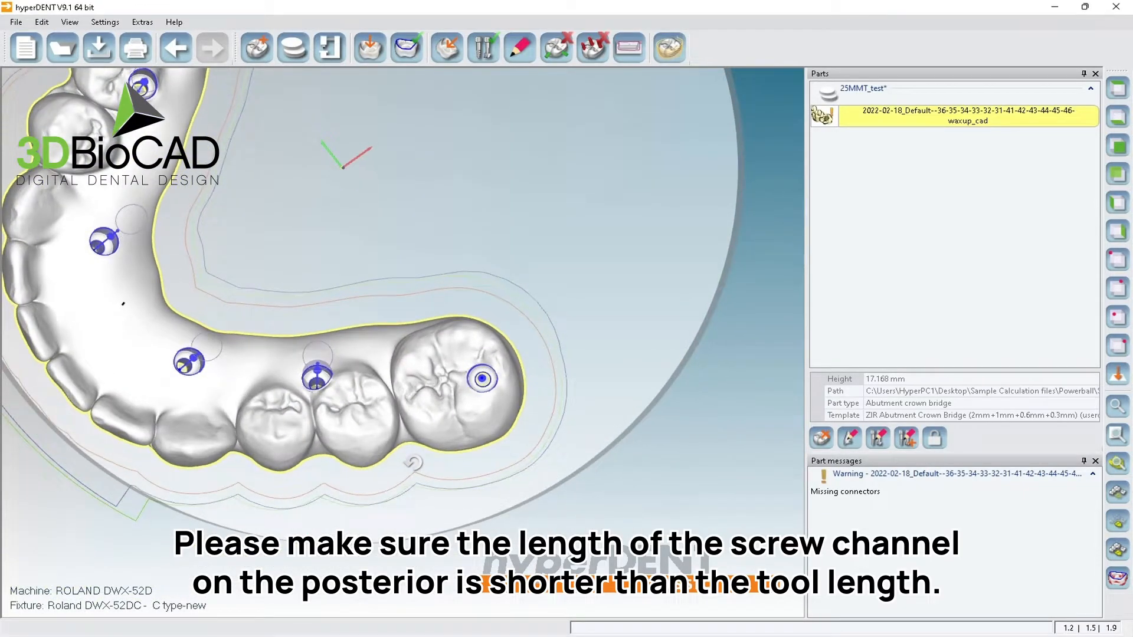
pyautogui.moveTo(484, 381)
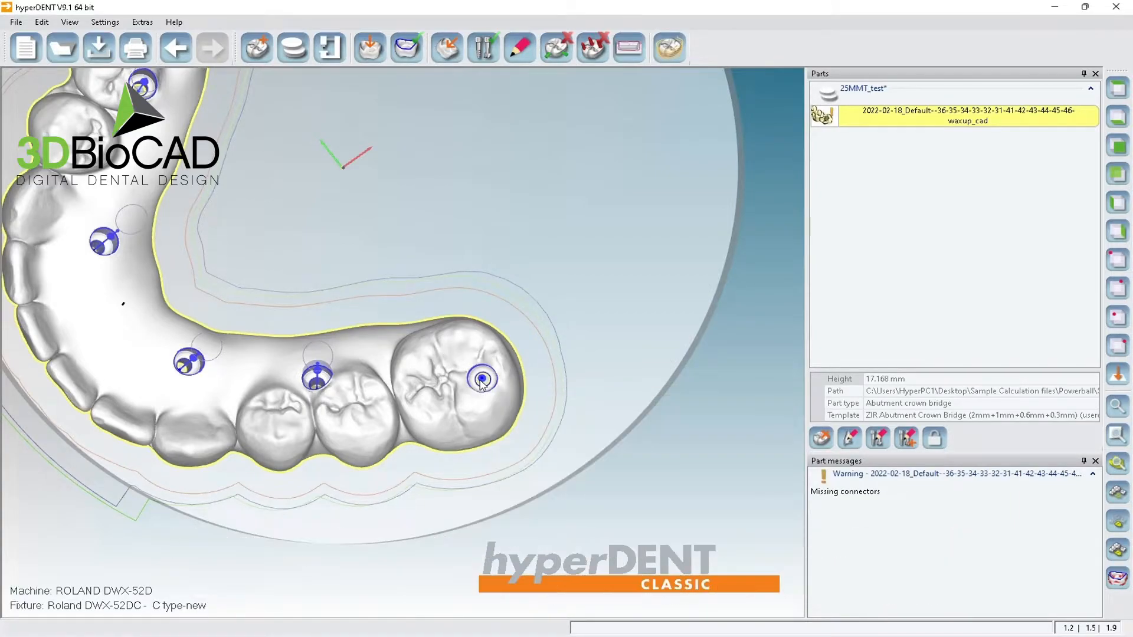
pyautogui.moveTo(305, 71); pyautogui.dragTo(376, 292, button='middle')
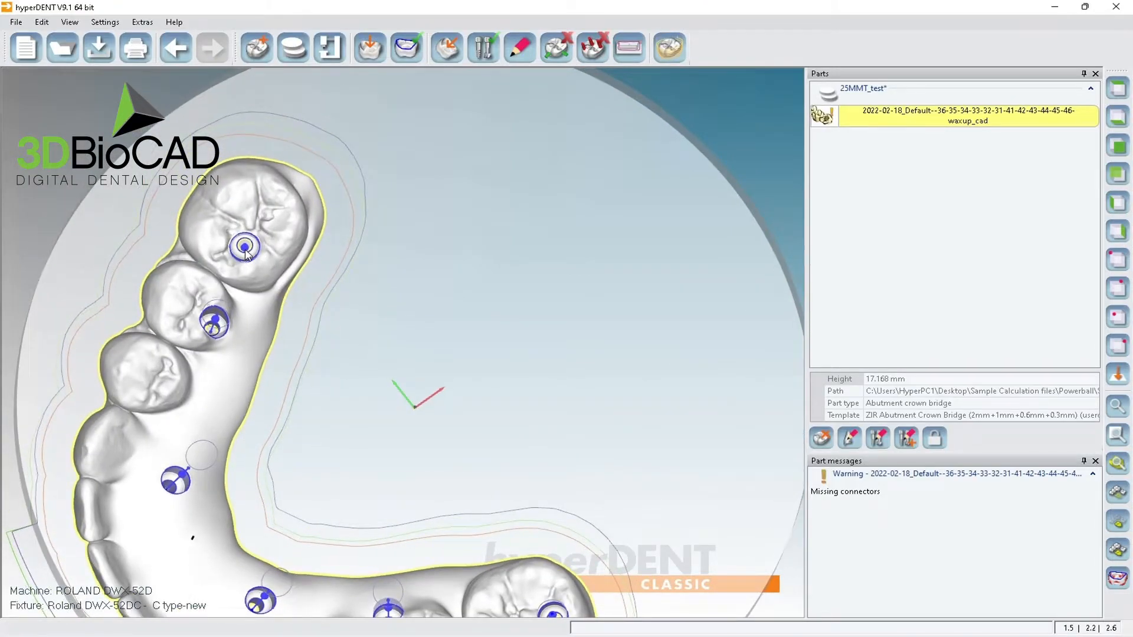
pyautogui.moveTo(246, 252)
pyautogui.scroll(-3, 433, 322)
# Show the fixture around the disc from above and start setting connectors in Manual mode.
pyautogui.click(1117, 88)
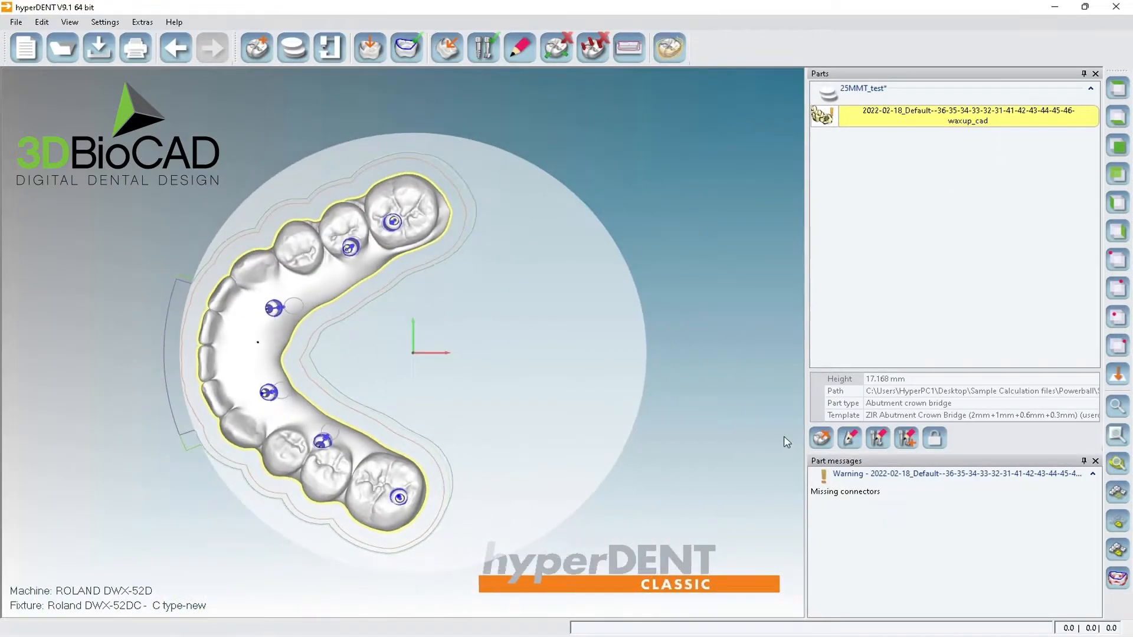
pyautogui.click(1117, 549)
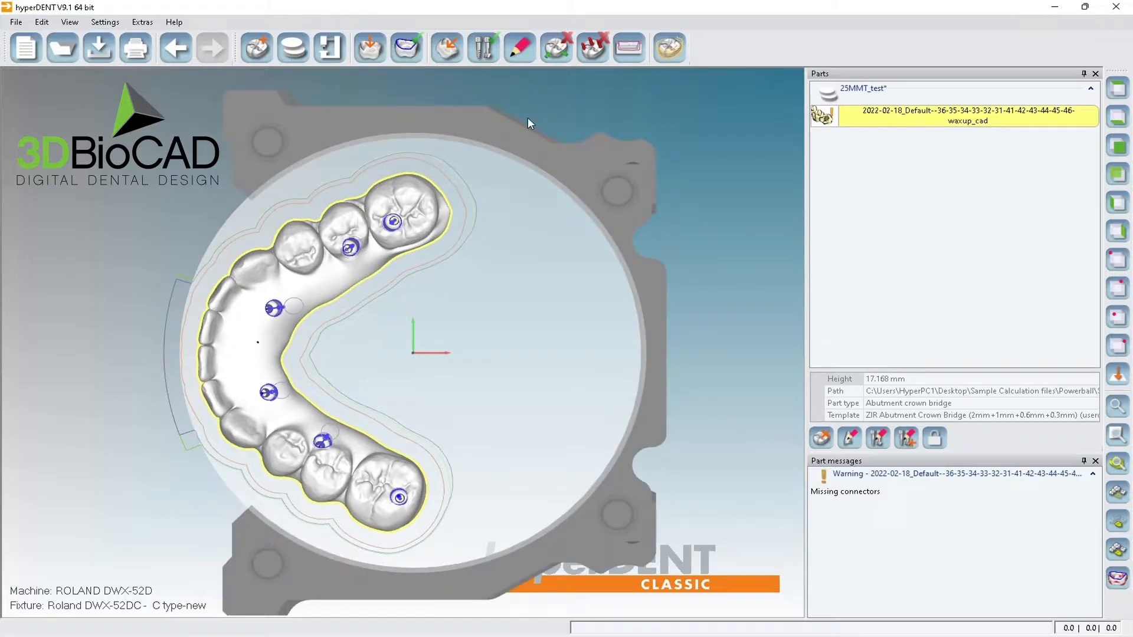
pyautogui.click(553, 62)
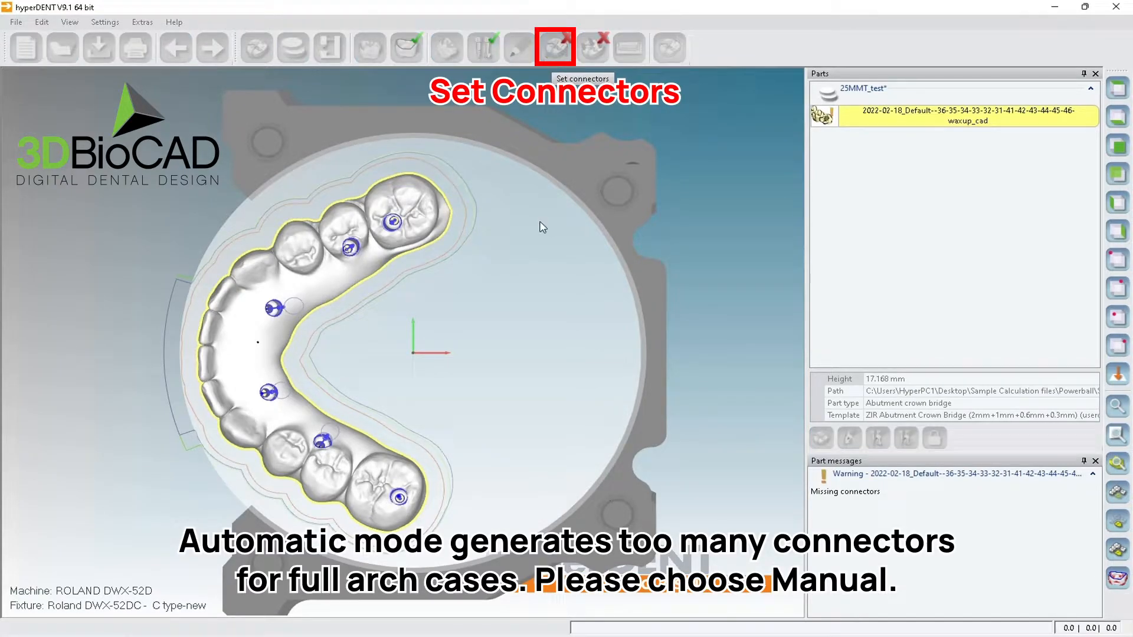
pyautogui.click(723, 168)
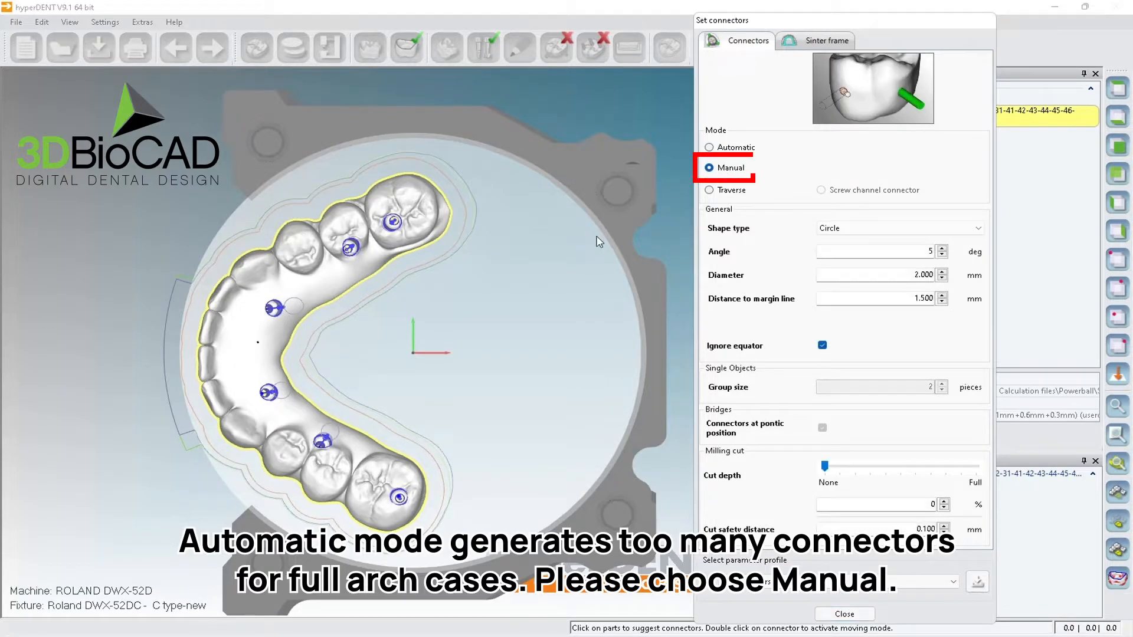
# Place six connectors spaced along the lingual side of the full arch, from one last molar to the other.
pyautogui.moveTo(467, 306); pyautogui.dragTo(447, 245)
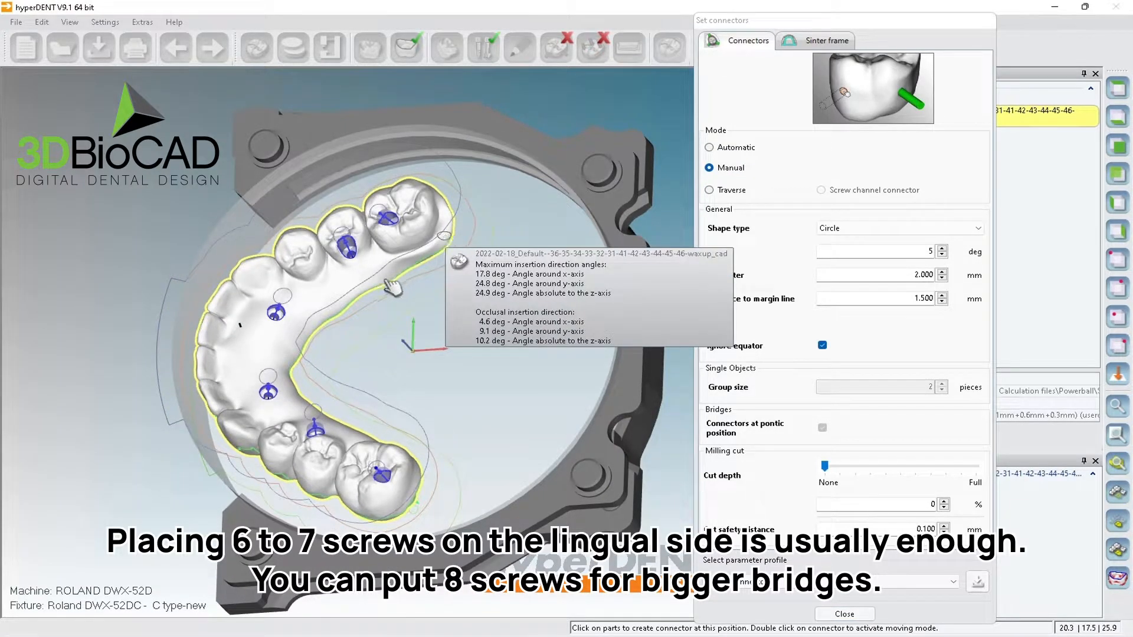
pyautogui.click(450, 241)
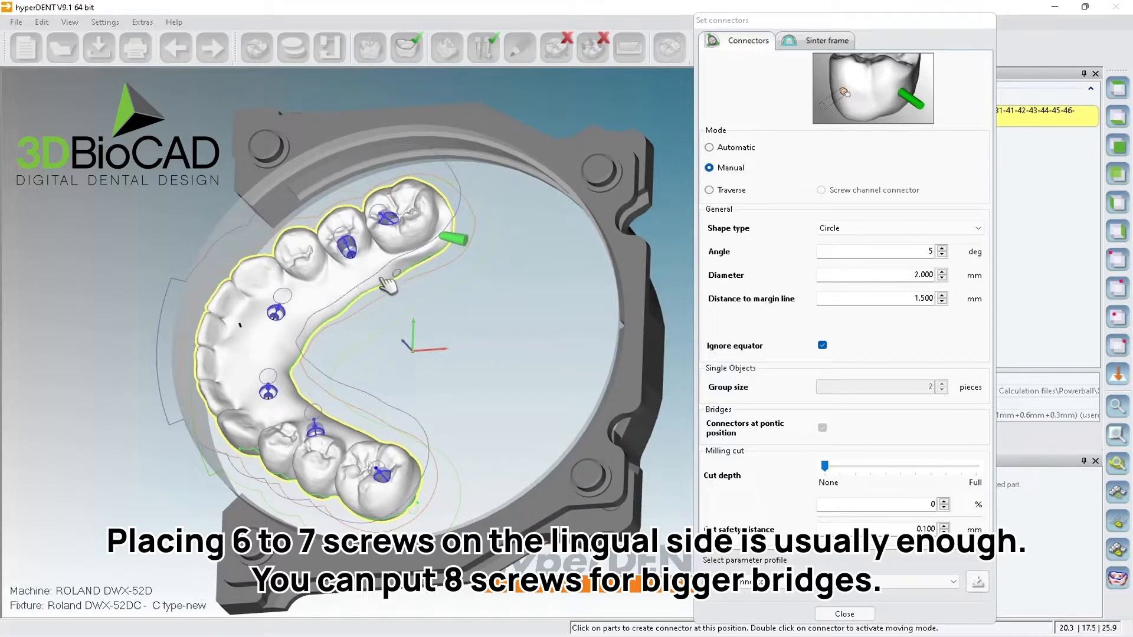
pyautogui.click(383, 287)
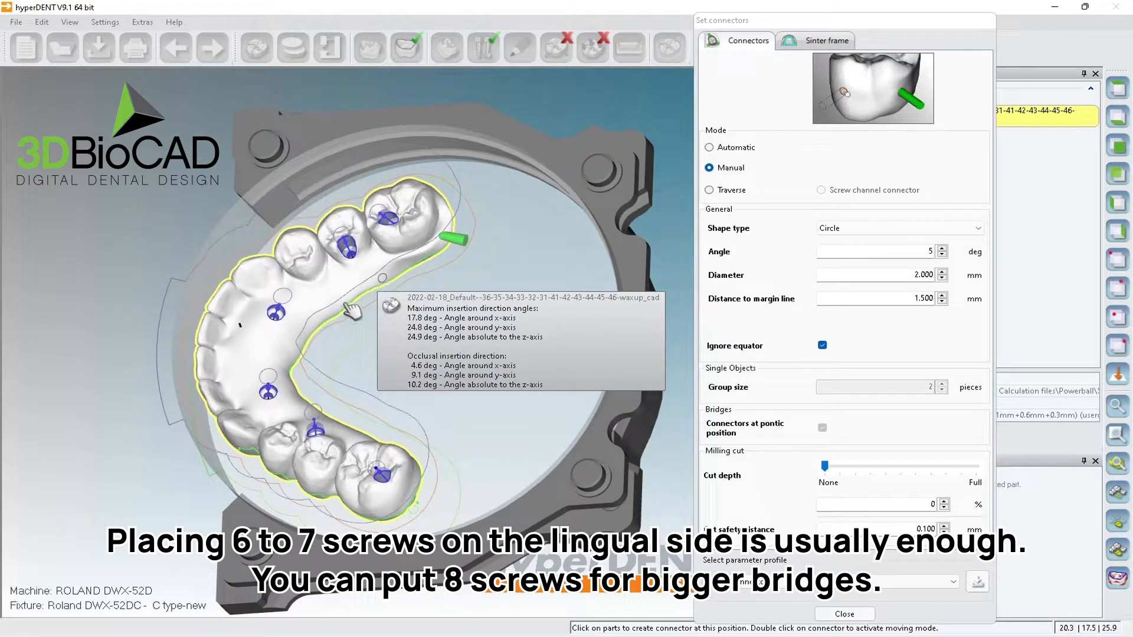
pyautogui.click(314, 323)
pyautogui.moveTo(357, 367); pyautogui.dragTo(321, 381, button='middle')
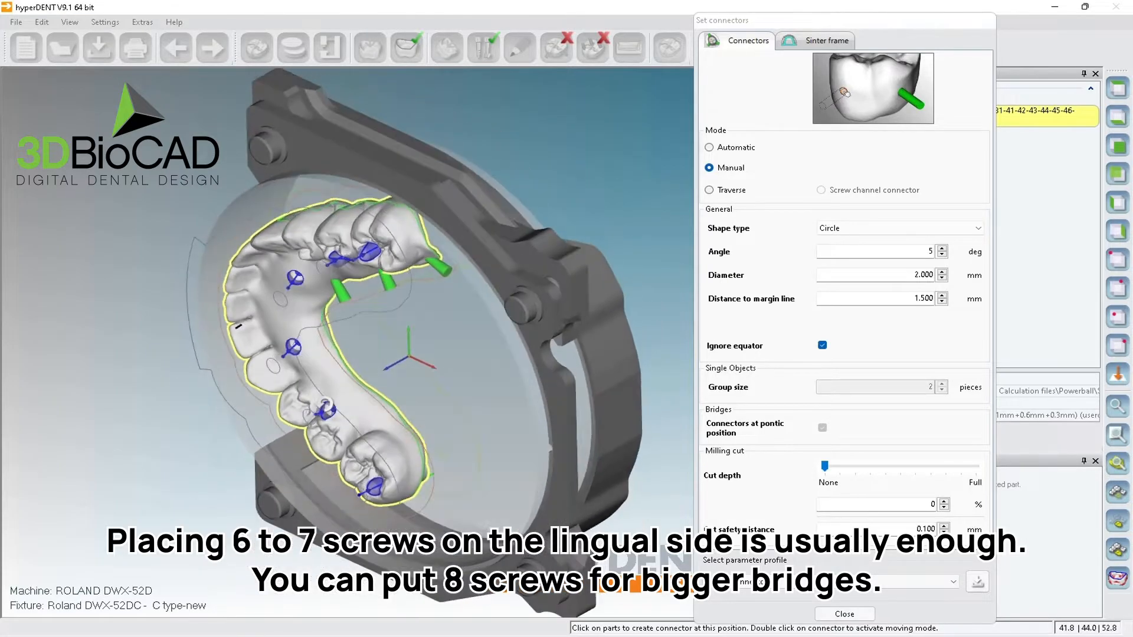
pyautogui.click(334, 355)
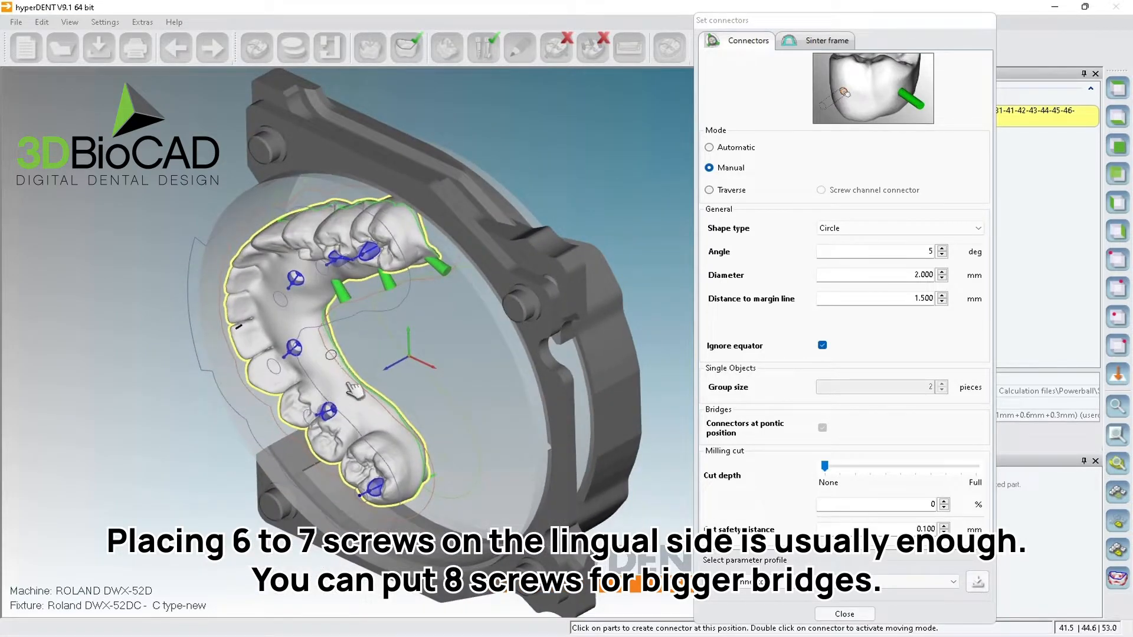
pyautogui.click(377, 403)
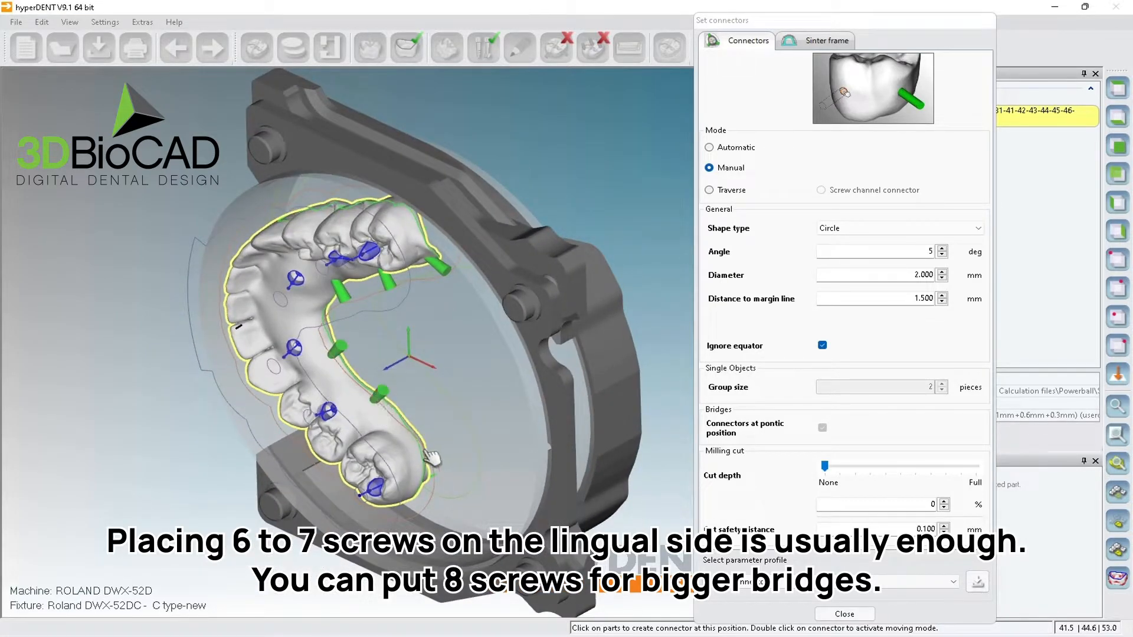
pyautogui.moveTo(435, 372); pyautogui.dragTo(524, 304, button='middle')
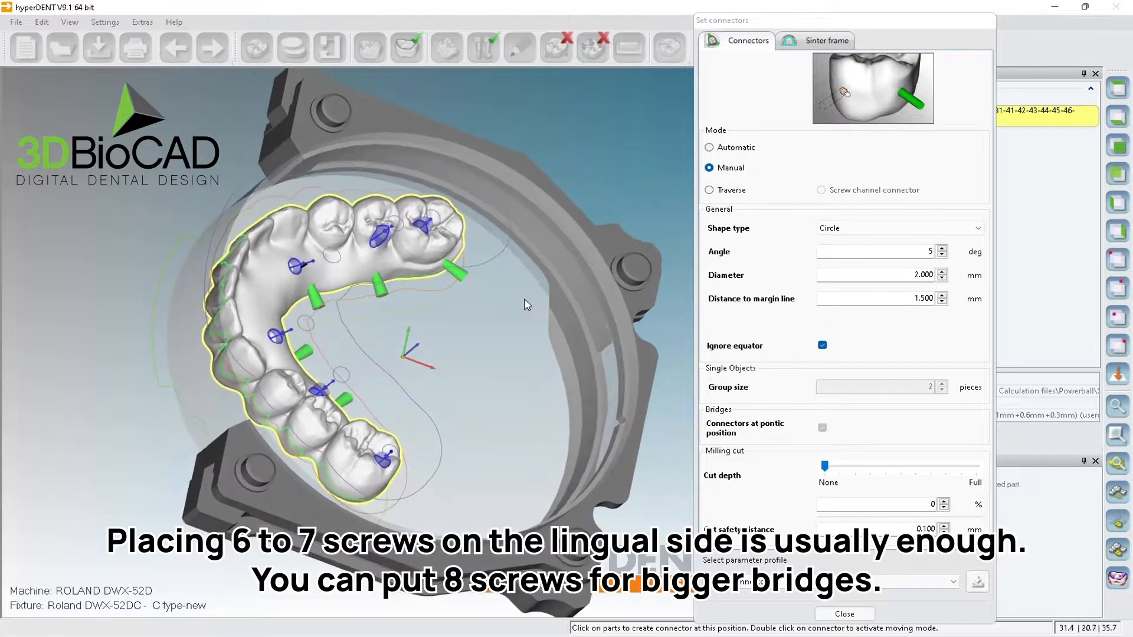
# Add one connector on the buccal side of each last molar.
pyautogui.moveTo(357, 442); pyautogui.dragTo(339, 466, button='middle')
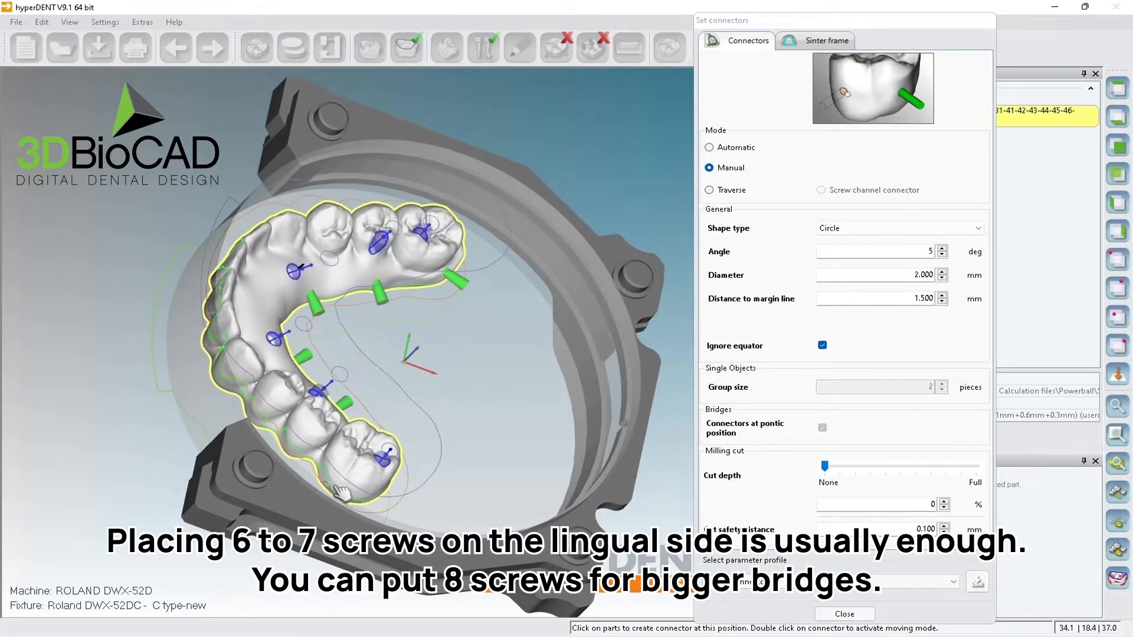
pyautogui.click(334, 484)
pyautogui.moveTo(394, 315); pyautogui.dragTo(403, 264, button='middle')
pyautogui.click(419, 147)
pyautogui.moveTo(448, 378); pyautogui.dragTo(421, 328, button='middle')
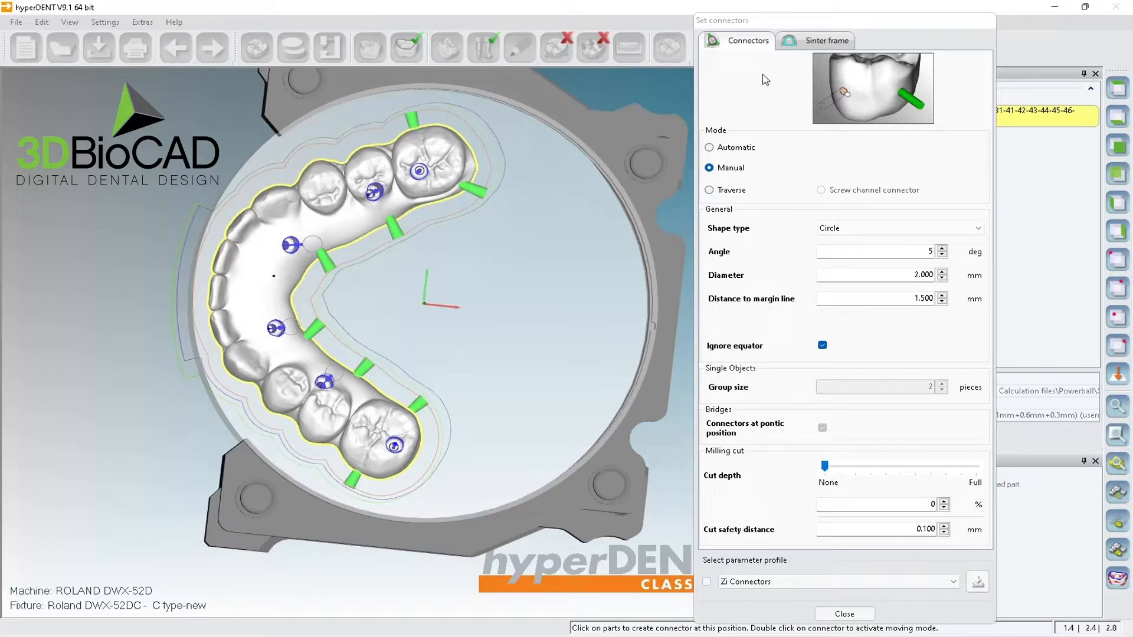
# Create a sinter frame on the lingual side of the full arch as a stabilizer and finish setting connectors.
pyautogui.click(809, 46)
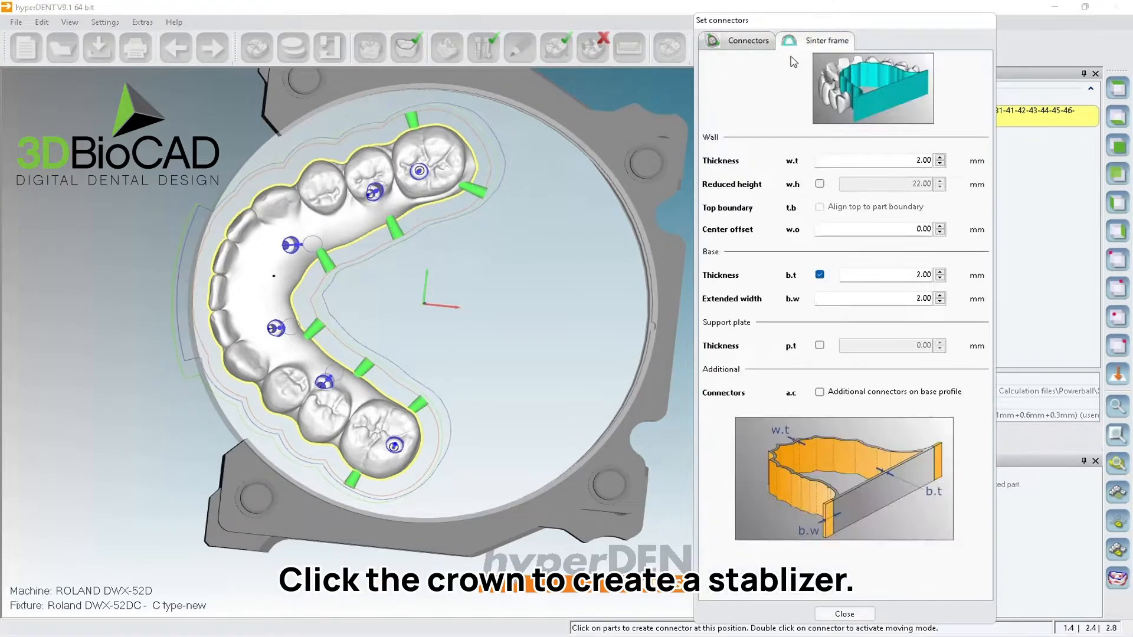
pyautogui.click(412, 201)
pyautogui.click(411, 201)
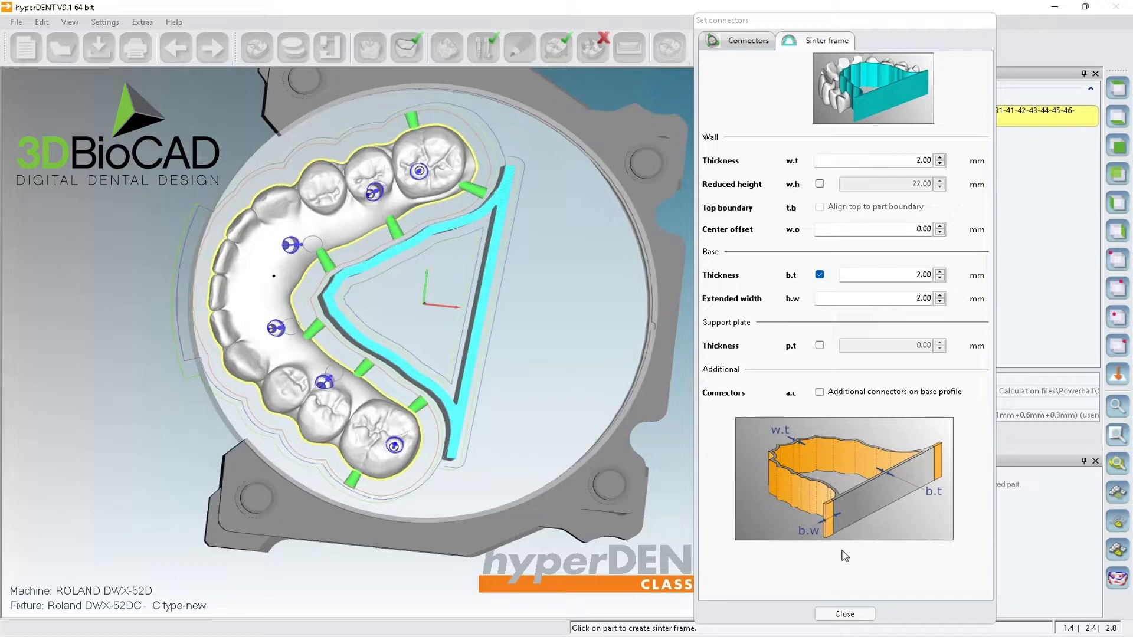
pyautogui.click(844, 614)
# Show the undercut areas and examine them on the full arch's outer and anterior surfaces from several angles.
pyautogui.moveTo(355, 469); pyautogui.dragTo(220, 455, button='right')
pyautogui.moveTo(221, 455); pyautogui.dragTo(473, 424, button='middle')
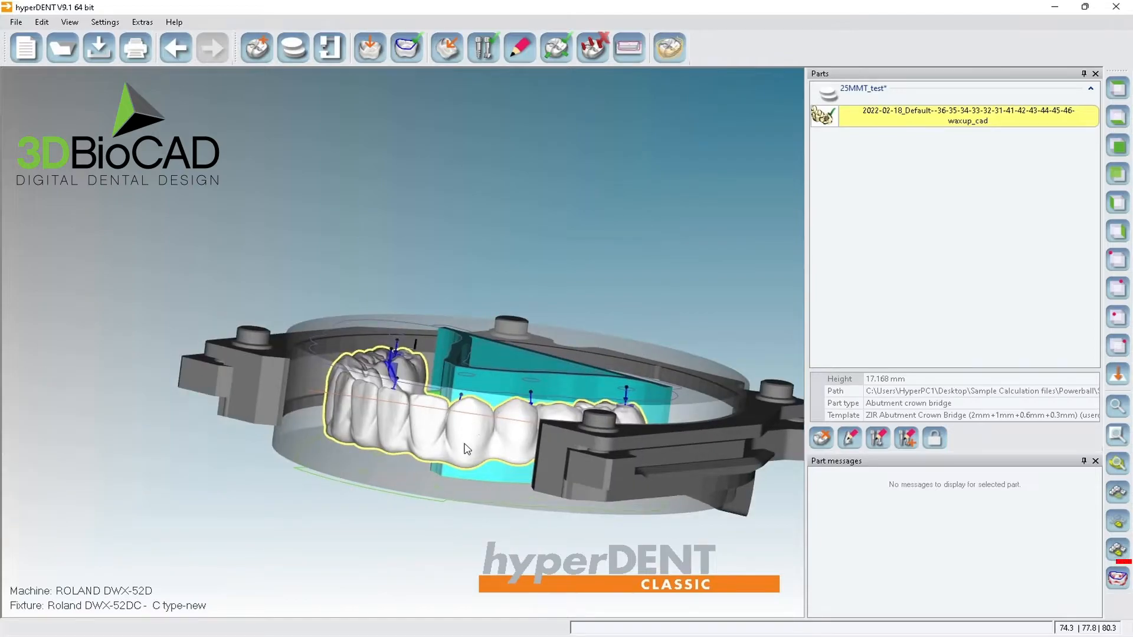
pyautogui.click(1111, 583)
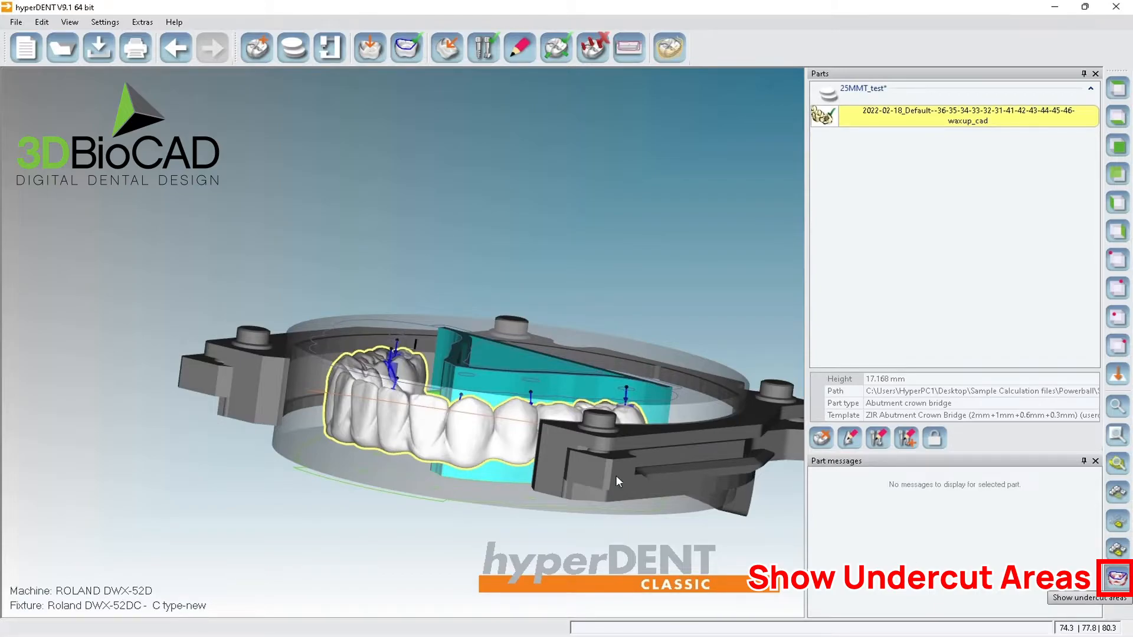
pyautogui.moveTo(398, 422); pyautogui.dragTo(443, 427, button='middle')
pyautogui.moveTo(273, 416); pyautogui.dragTo(290, 446, button='middle')
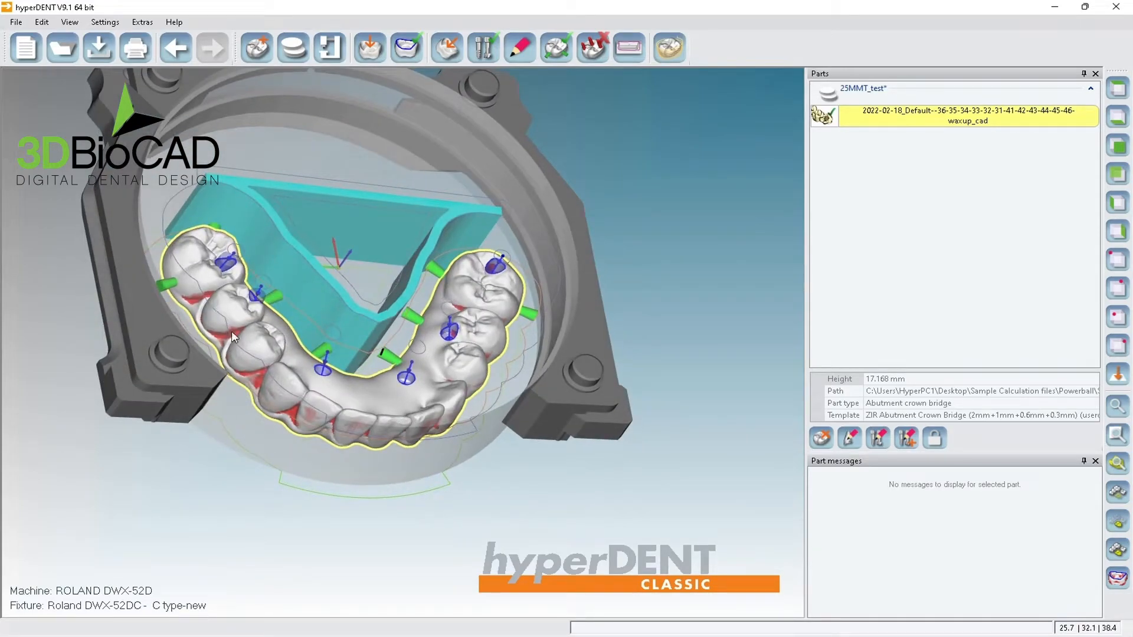
pyautogui.moveTo(421, 444)
pyautogui.mouseDown(button='middle')
pyautogui.moveTo(335, 445)
pyautogui.moveTo(436, 453)
pyautogui.mouseUp(button='middle')
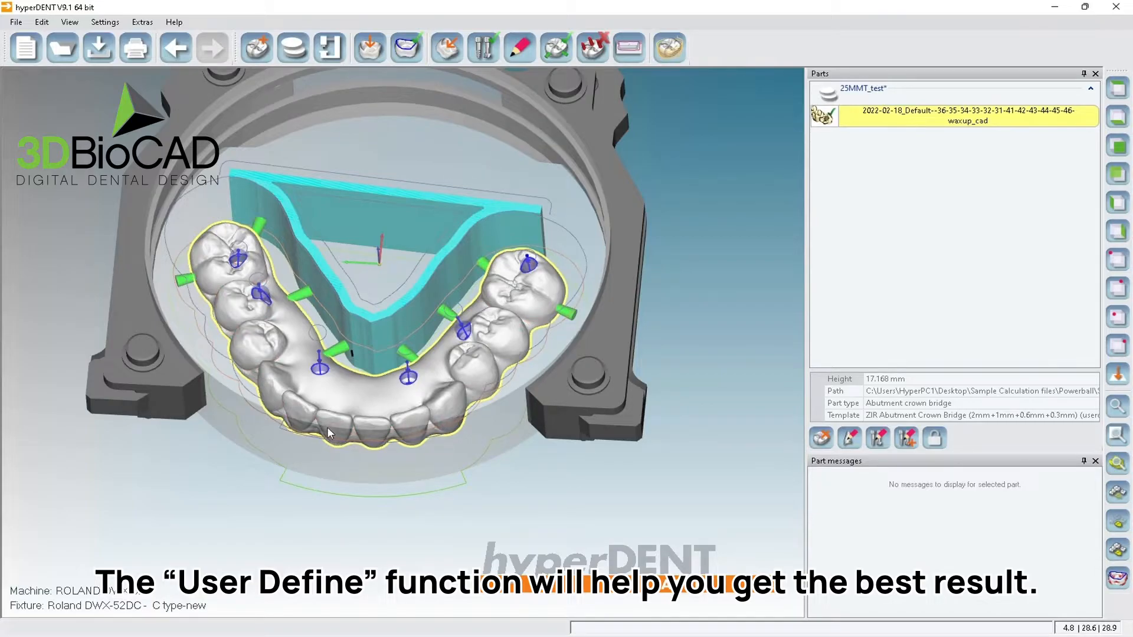
pyautogui.moveTo(320, 427)
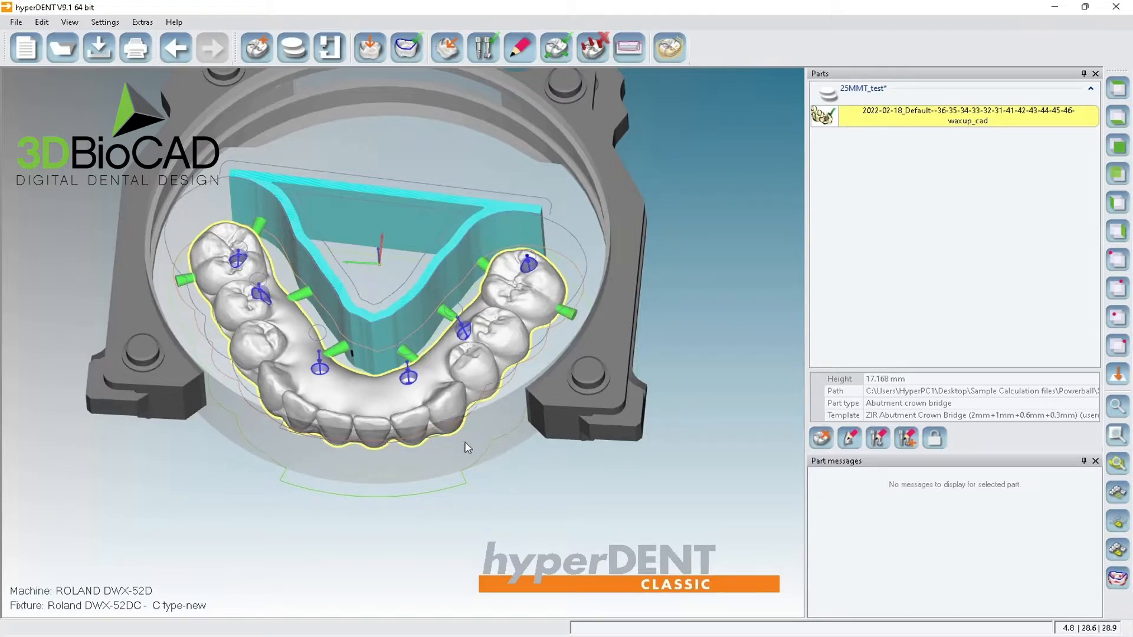
# Start identifying part features with the arch seen from above and set the margin line type to User-defined area.
pyautogui.click(1118, 93)
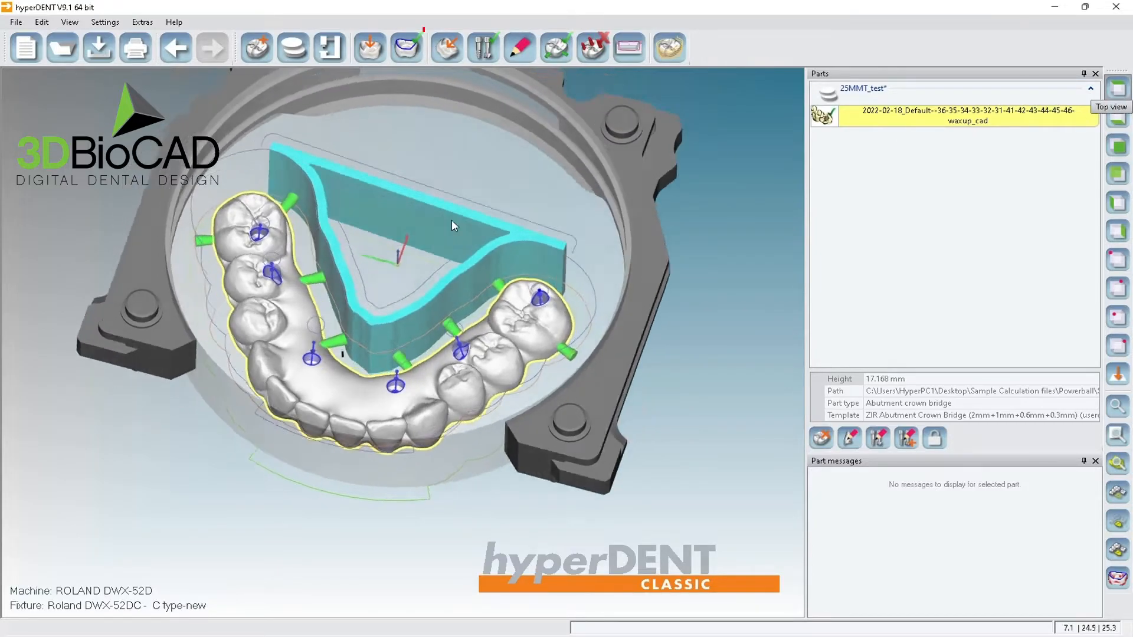
pyautogui.click(402, 59)
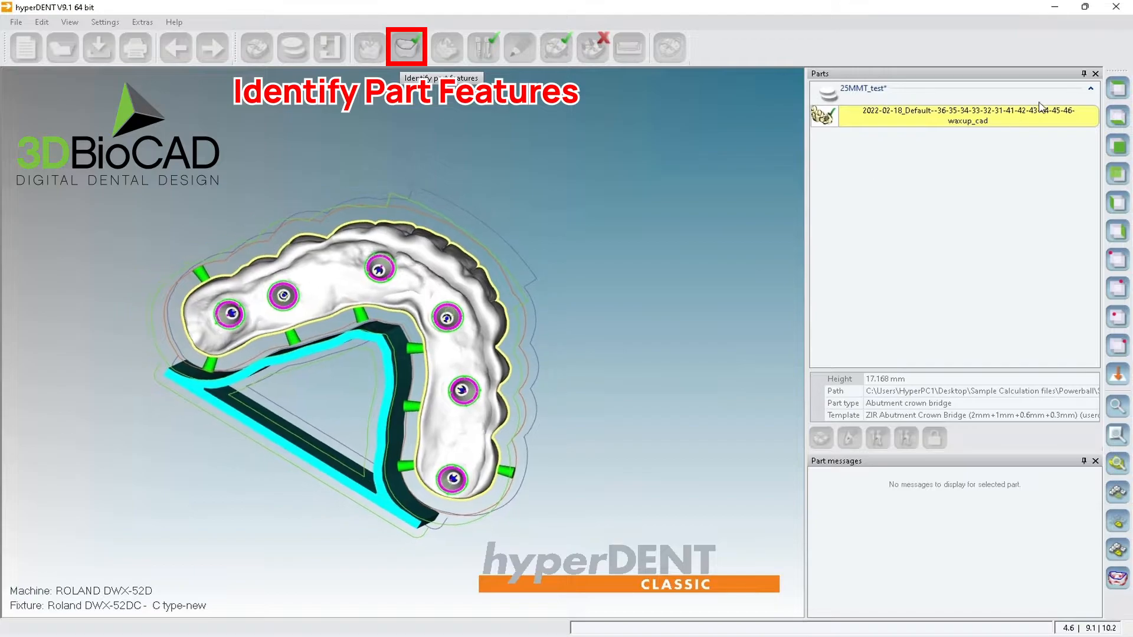
pyautogui.click(1117, 93)
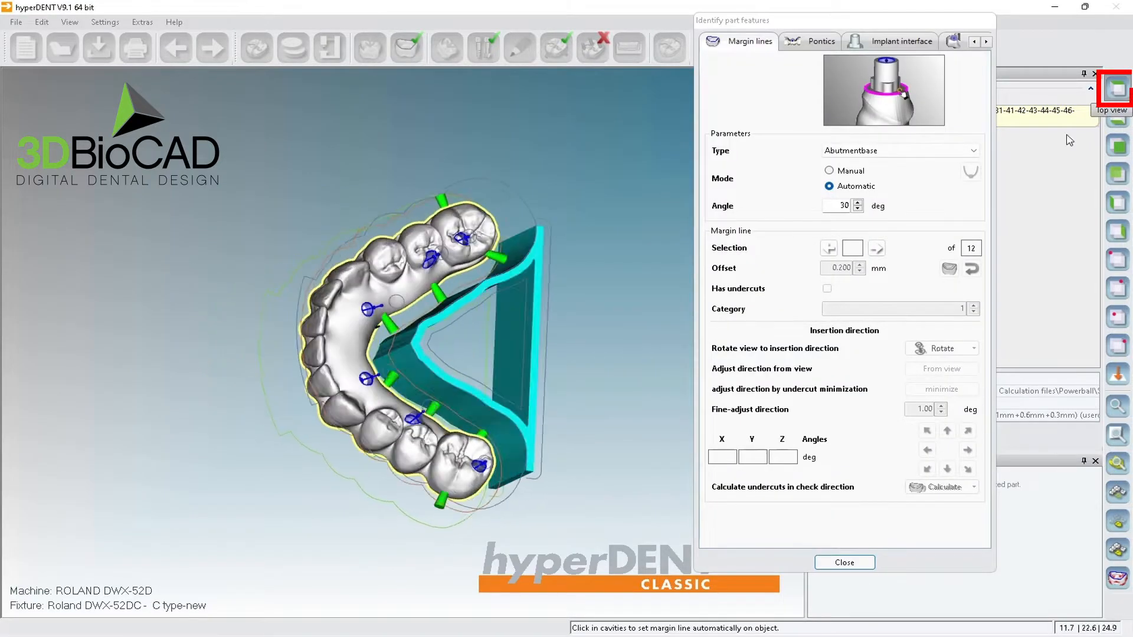
pyautogui.click(879, 155)
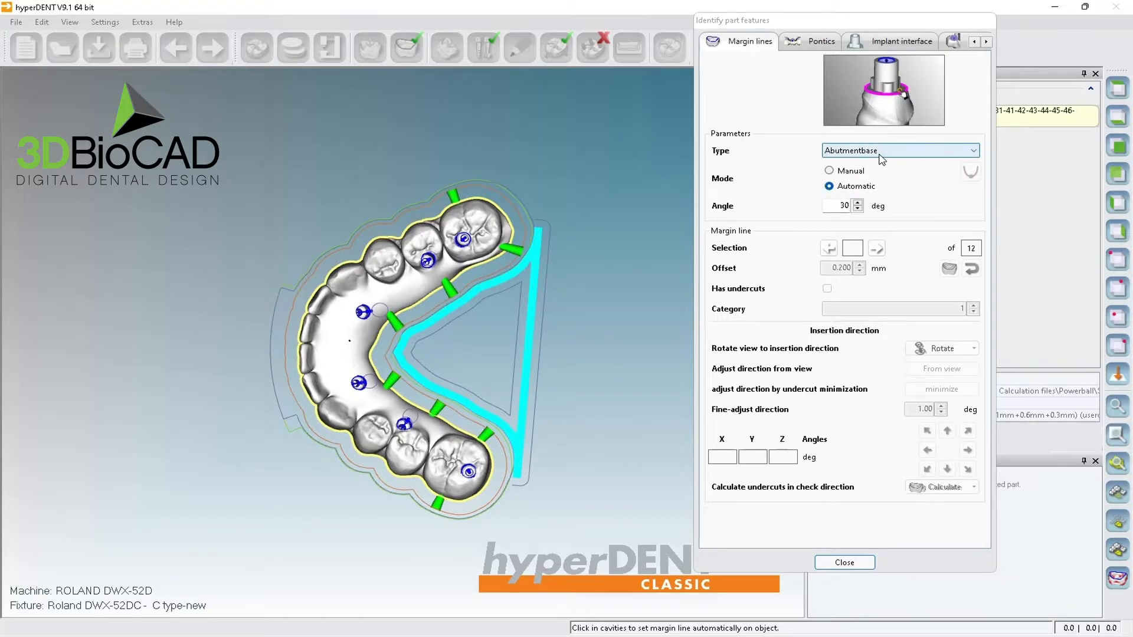
pyautogui.click(881, 155)
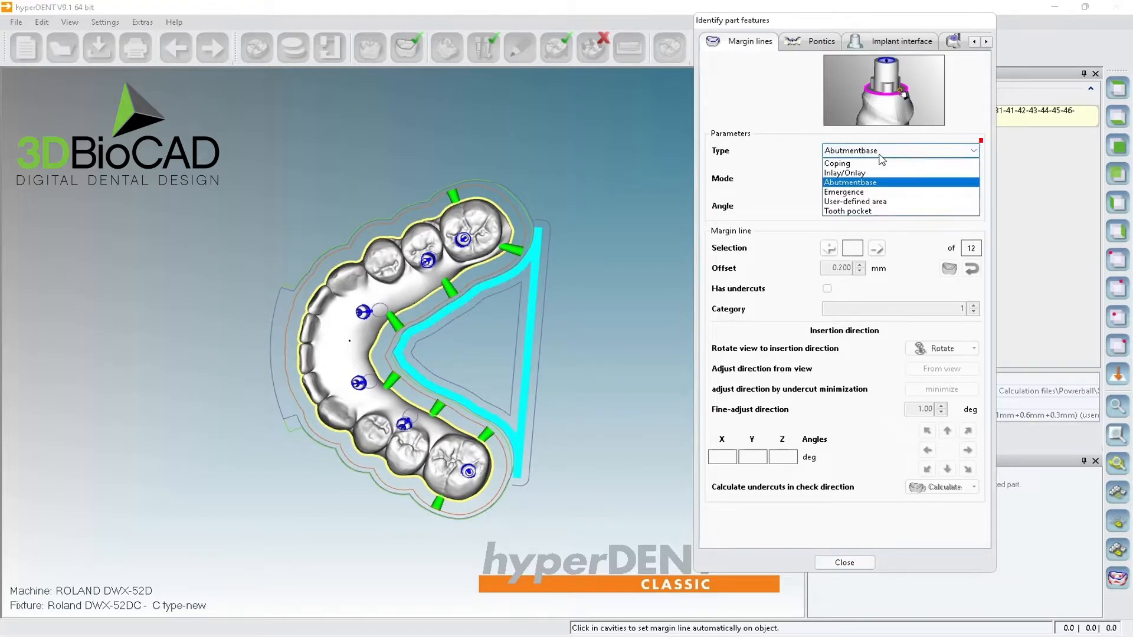
pyautogui.click(876, 202)
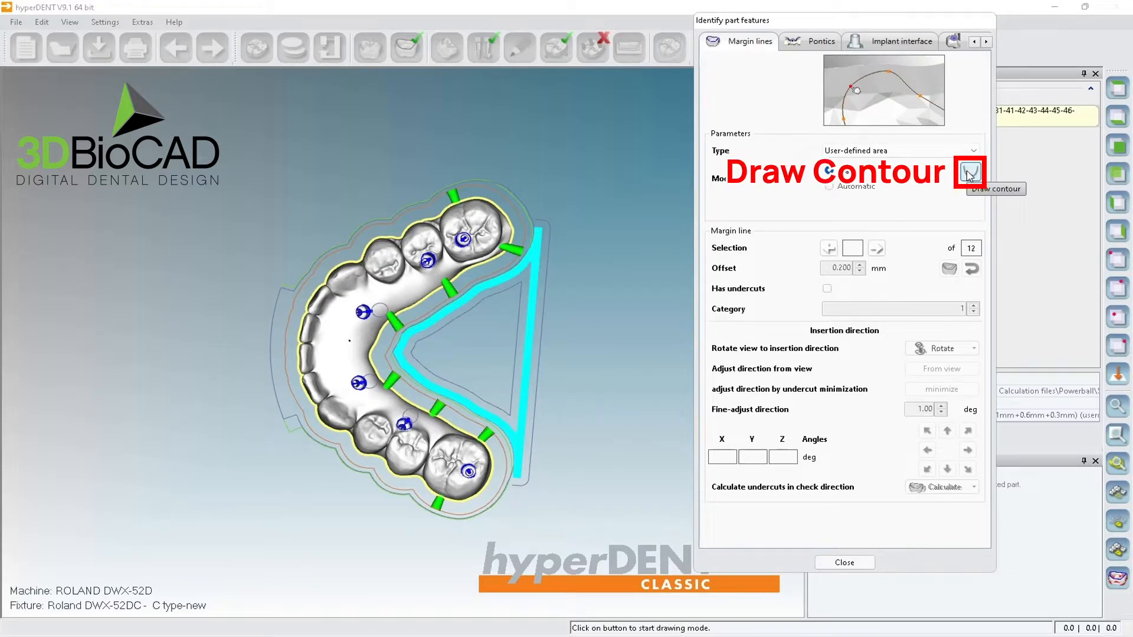
pyautogui.click(969, 173)
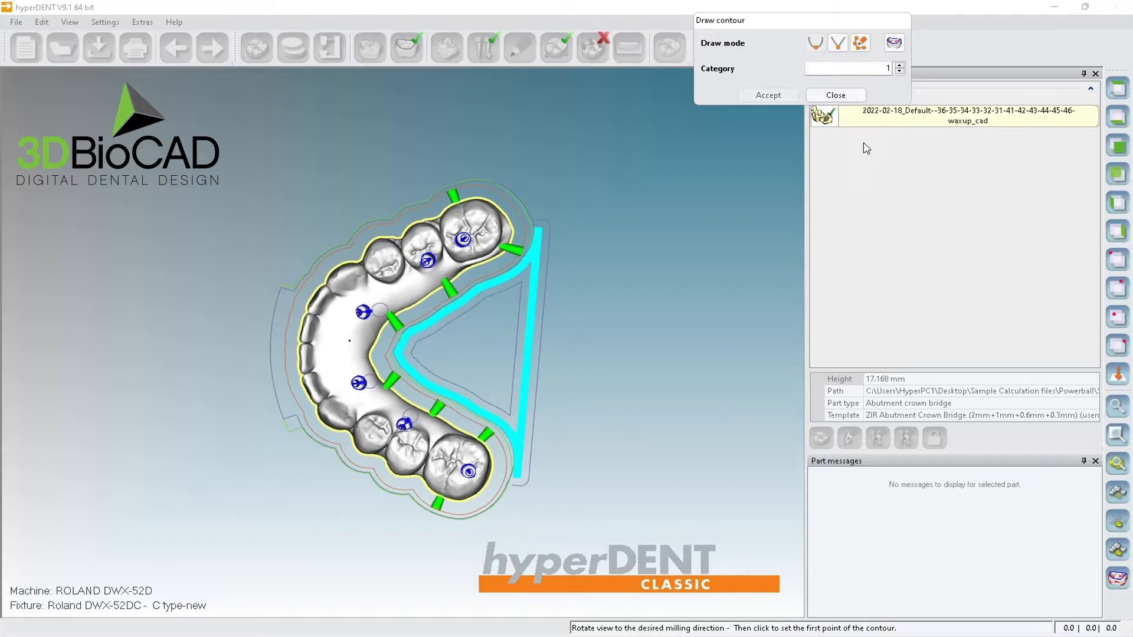
pyautogui.click(833, 96)
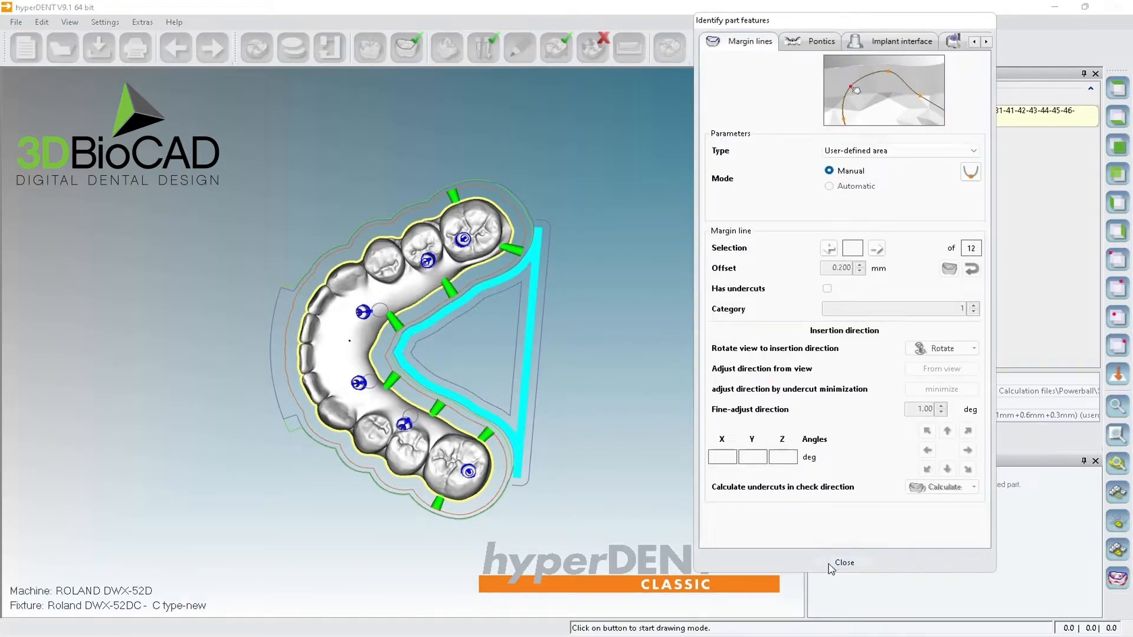
pyautogui.click(844, 564)
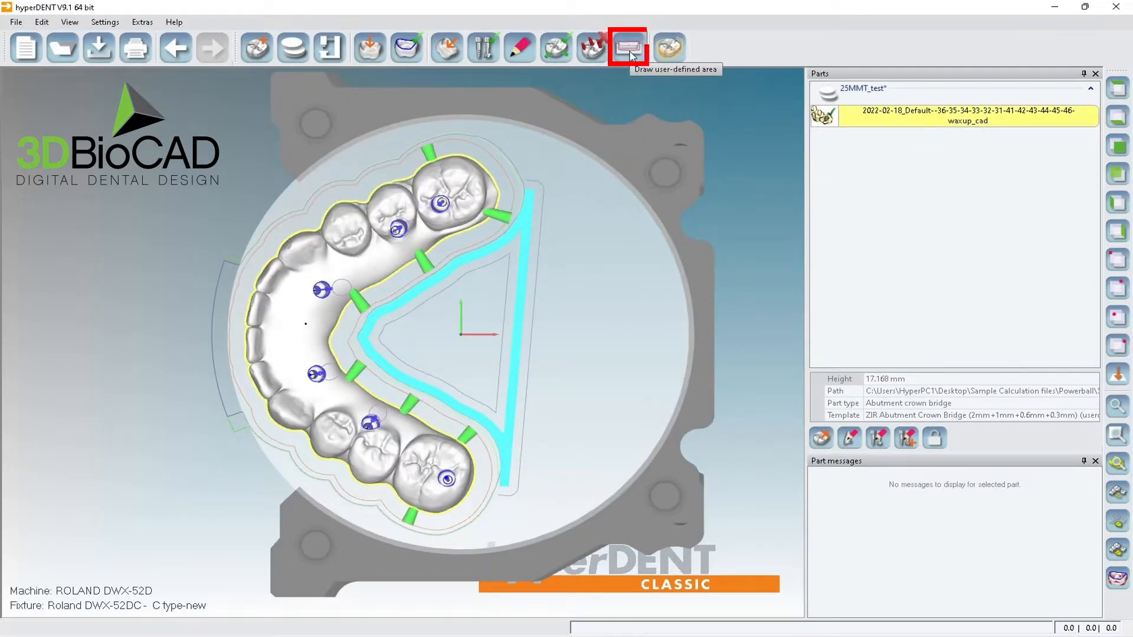
# Start drawing a user-defined area, spanning the contour manually with a smooth curve in category 1.
pyautogui.click(629, 51)
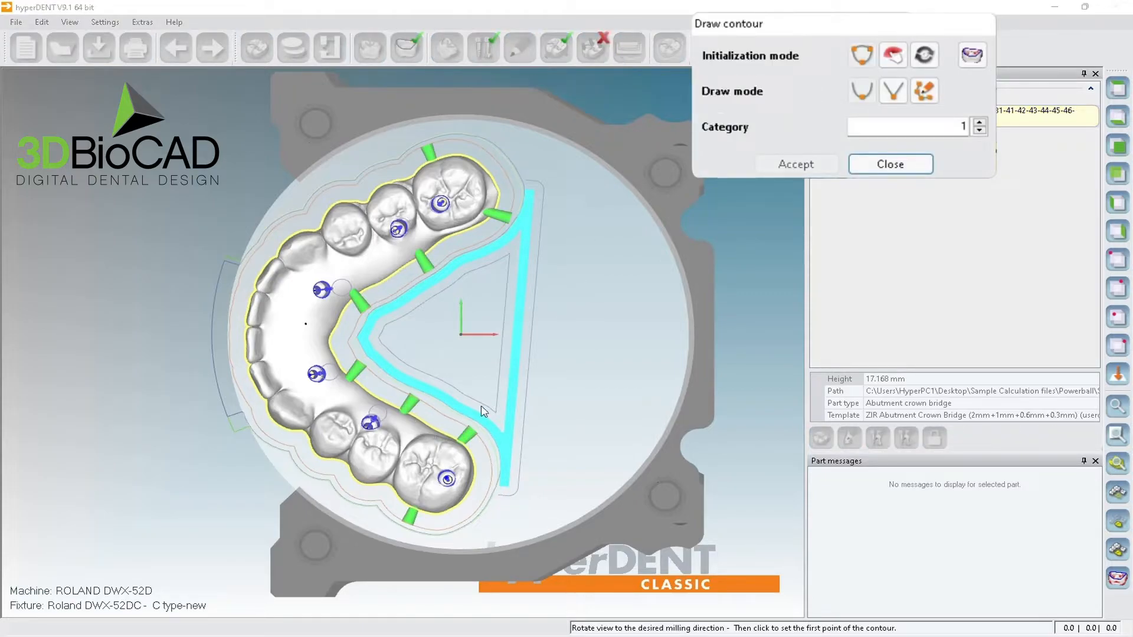
pyautogui.moveTo(309, 398); pyautogui.dragTo(625, 307, button='right')
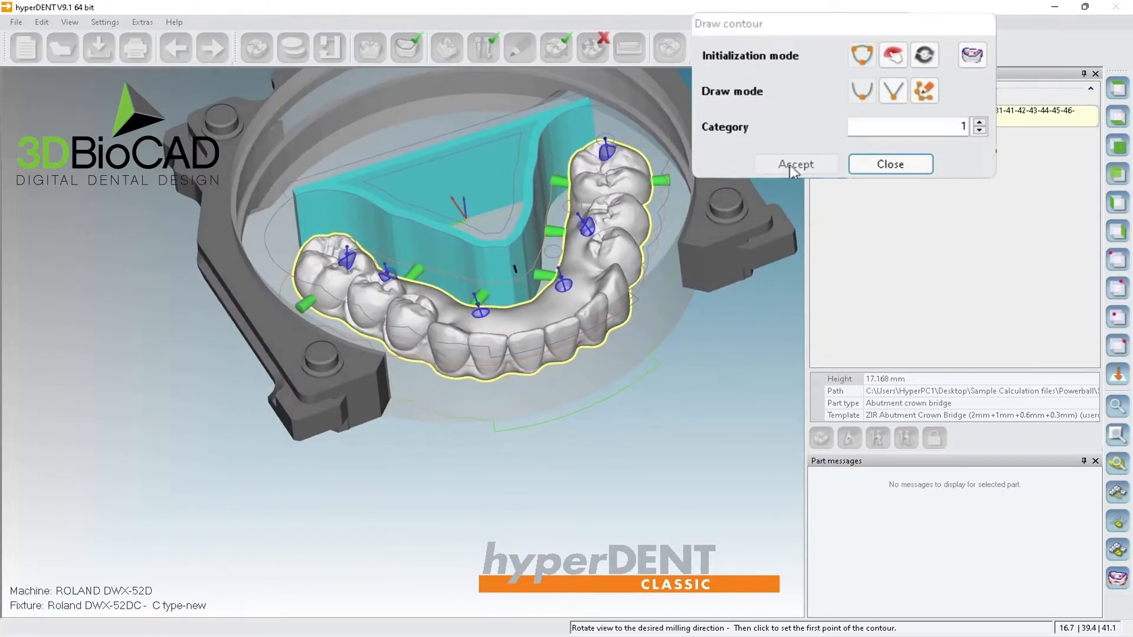
pyautogui.click(865, 58)
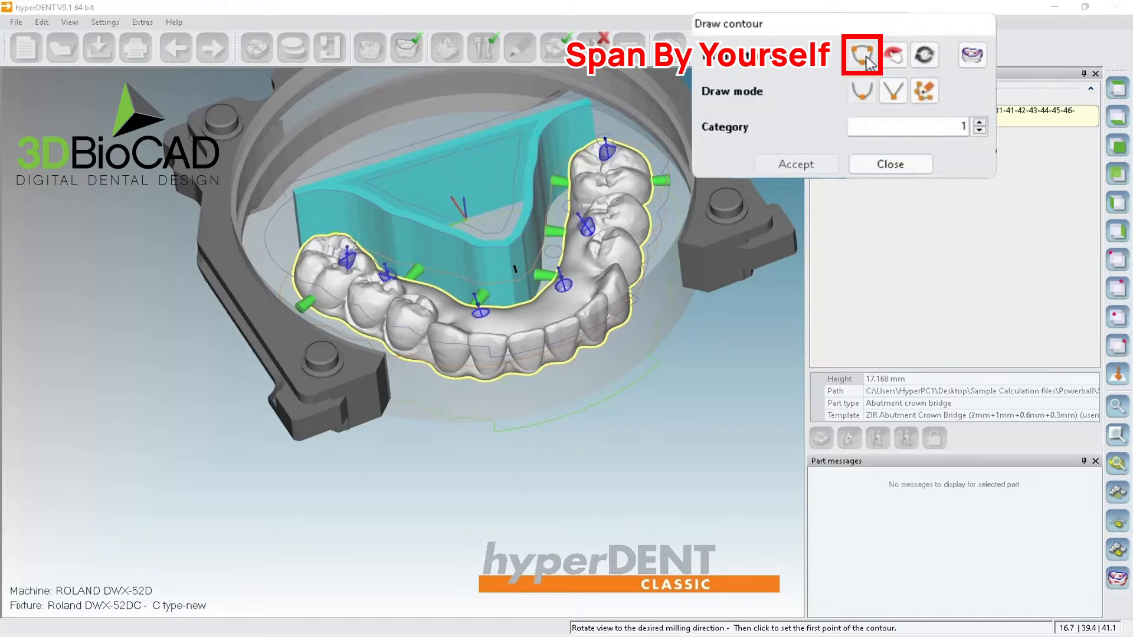
pyautogui.click(862, 91)
# Tilt the arch to expose the front teeth's outer surface and span a rough three-point contour from a central incisor to the canine and outside the arch.
pyautogui.moveTo(398, 308); pyautogui.dragTo(378, 312, button='right')
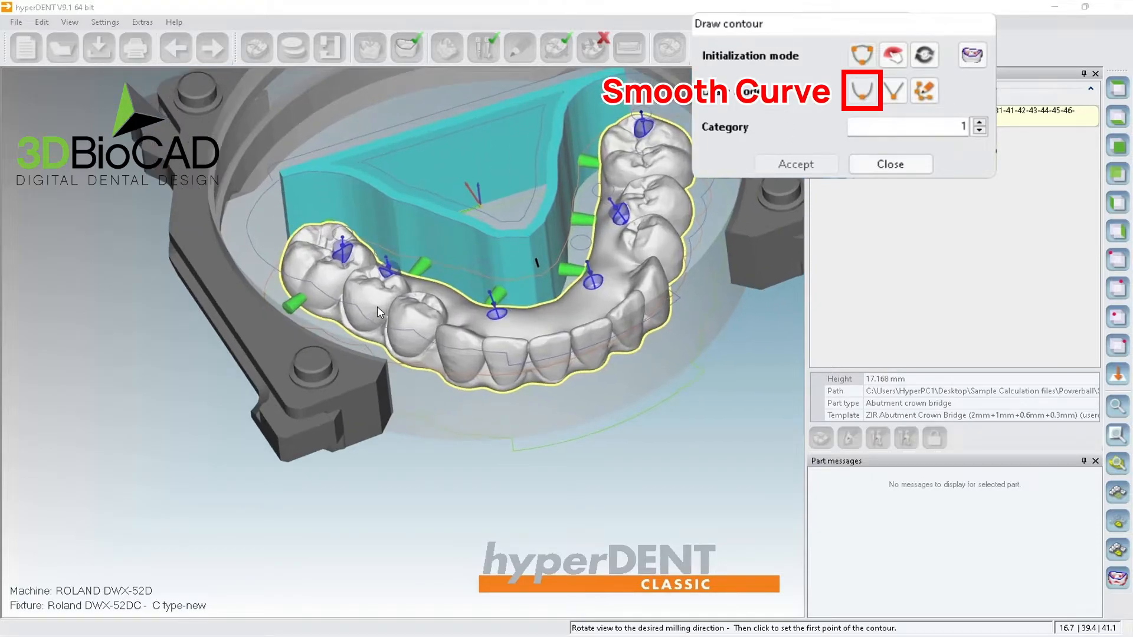
pyautogui.scroll(3, 377, 306)
pyautogui.moveTo(462, 360); pyautogui.dragTo(439, 347, button='right')
pyautogui.moveTo(439, 343); pyautogui.dragTo(307, 327, button='middle')
pyautogui.moveTo(493, 437); pyautogui.dragTo(497, 432, button='right')
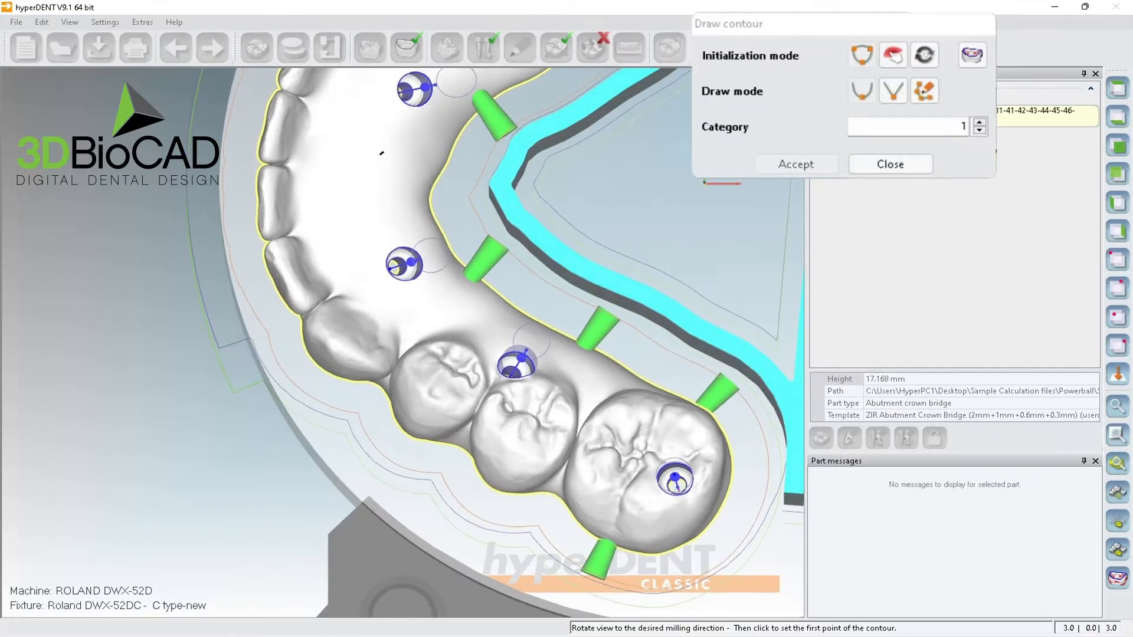
pyautogui.click(1119, 87)
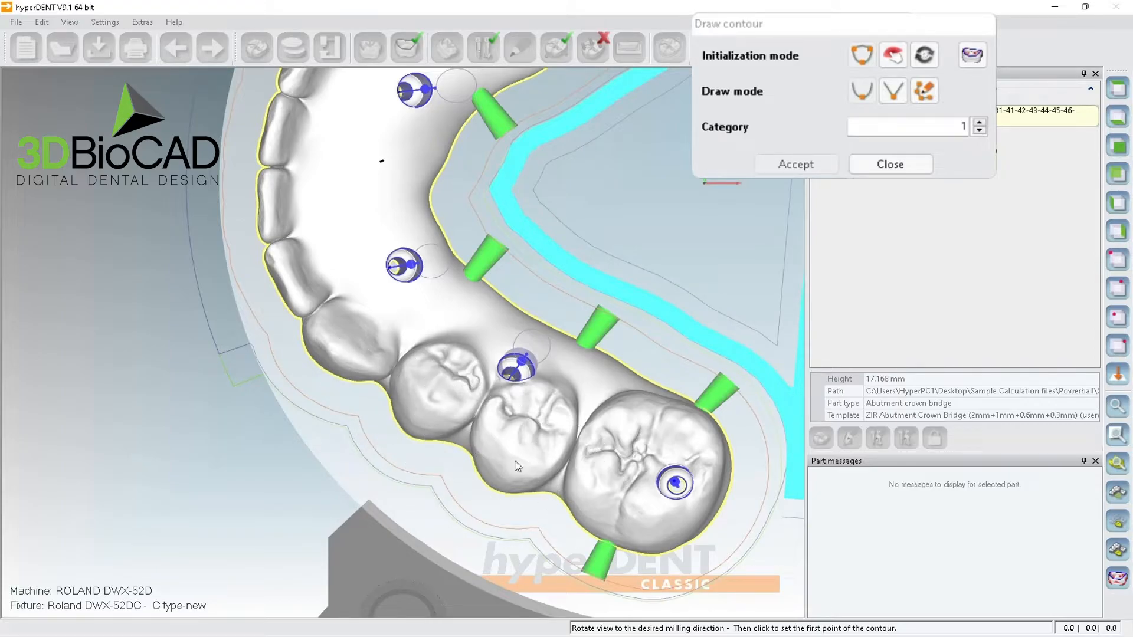
pyautogui.moveTo(508, 424); pyautogui.dragTo(541, 579, button='middle')
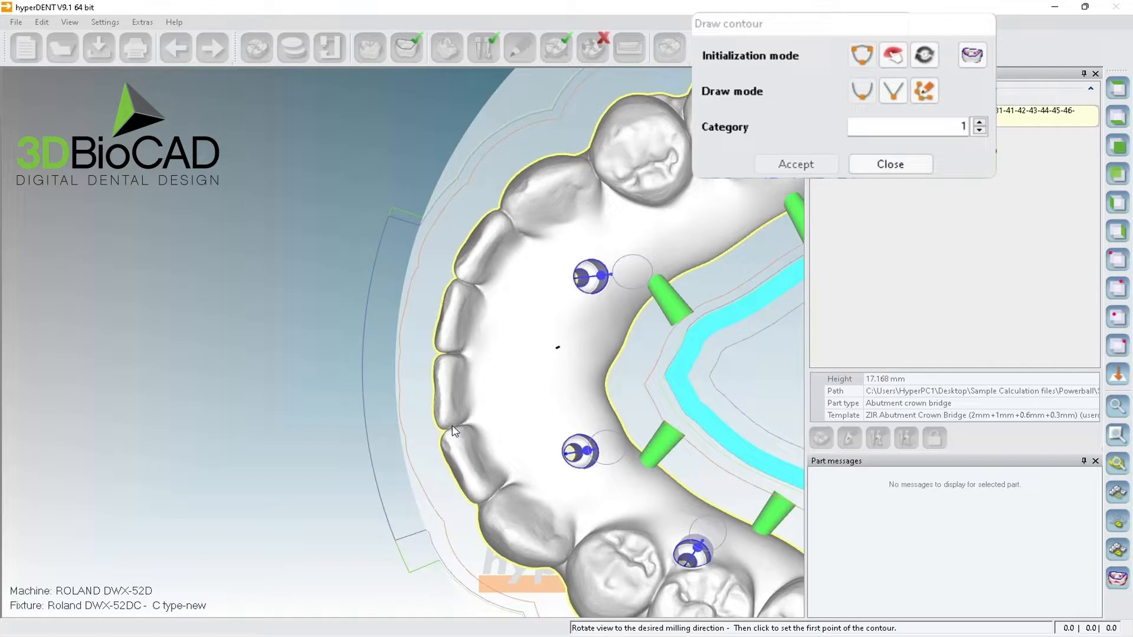
pyautogui.moveTo(306, 384); pyautogui.dragTo(450, 391, button='right')
pyautogui.moveTo(448, 442); pyautogui.dragTo(387, 365, button='middle')
pyautogui.moveTo(384, 386); pyautogui.dragTo(381, 369, button='right')
pyautogui.moveTo(394, 260); pyautogui.dragTo(395, 251, button='right')
pyautogui.click(397, 184)
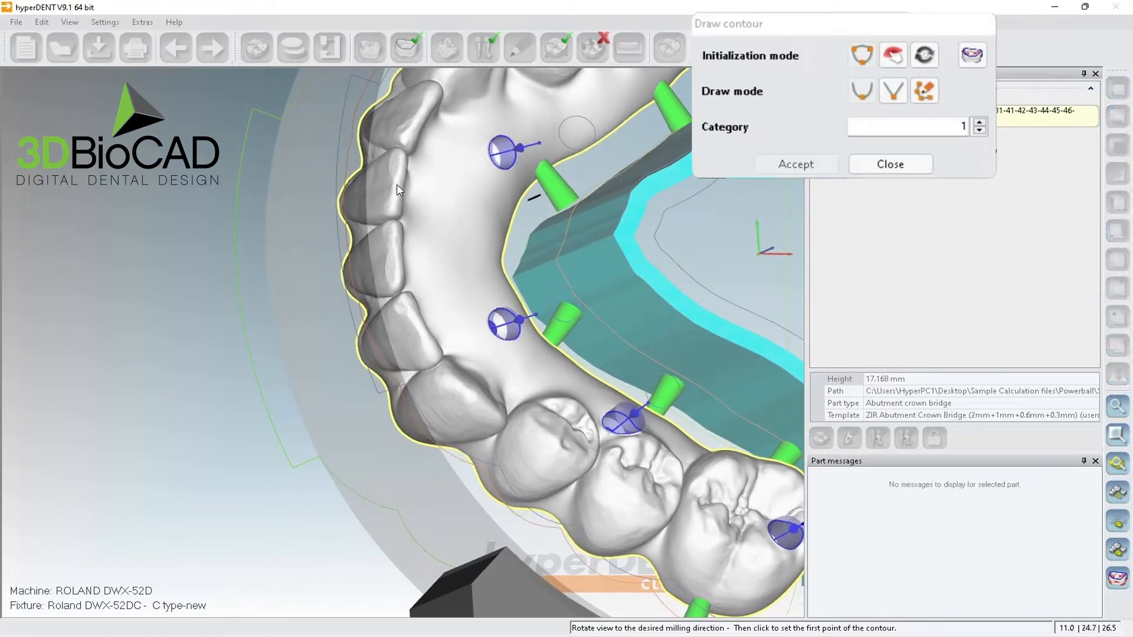
pyautogui.click(472, 396)
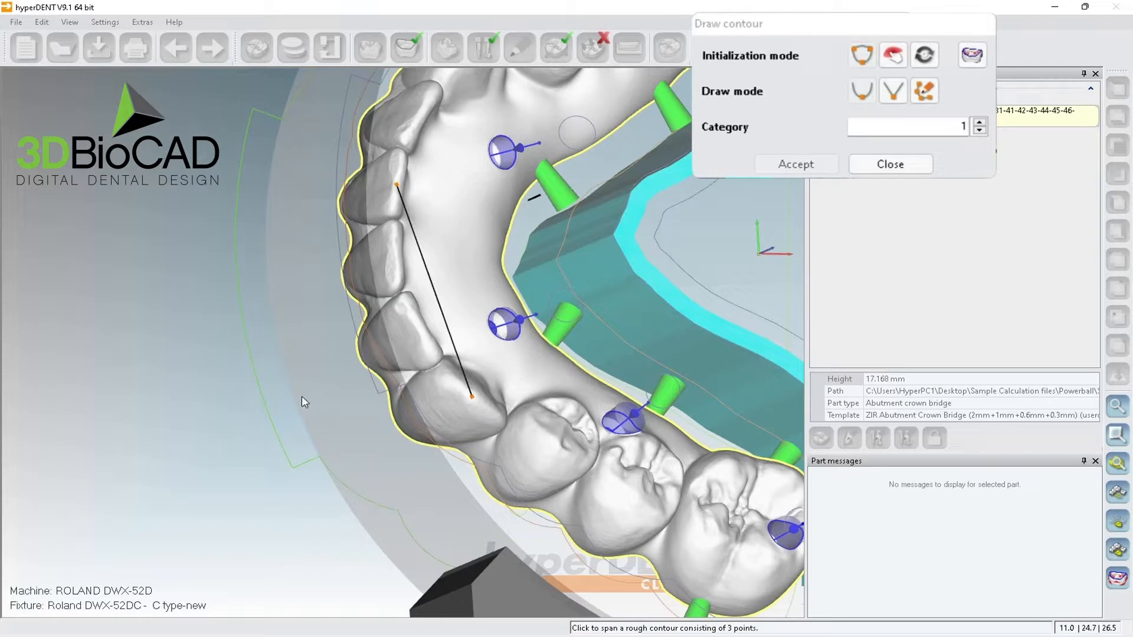
pyautogui.click(300, 344)
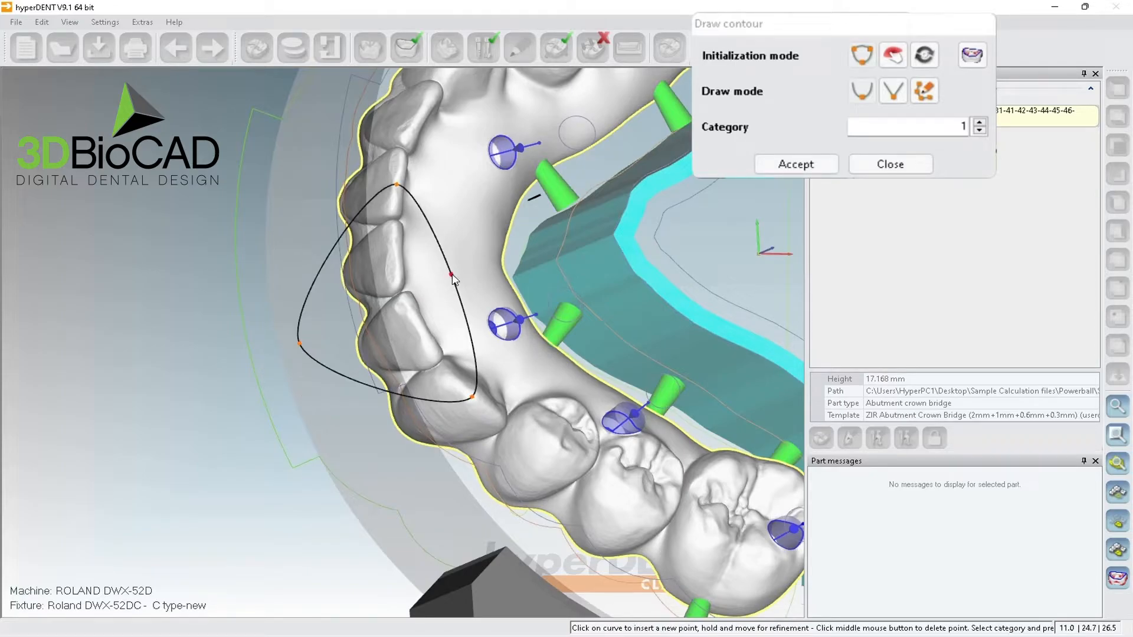
# Refine the anterior contour along the incisal edges, widen its outer side to include the gum area, and accept it.
pyautogui.moveTo(452, 277); pyautogui.dragTo(394, 268)
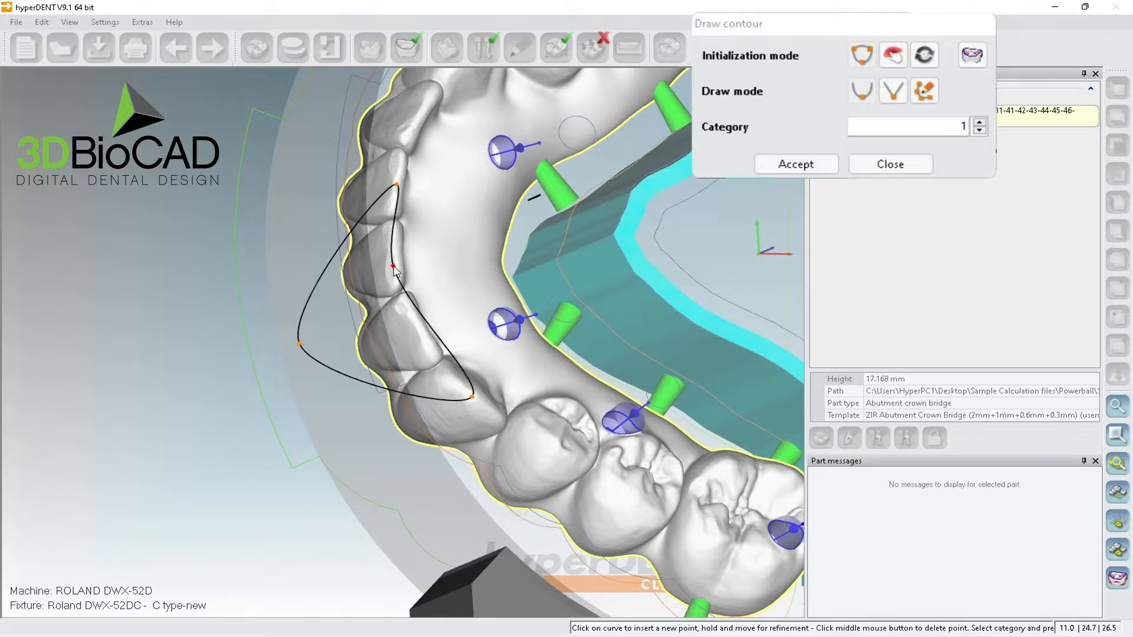
pyautogui.moveTo(427, 324); pyautogui.dragTo(440, 370)
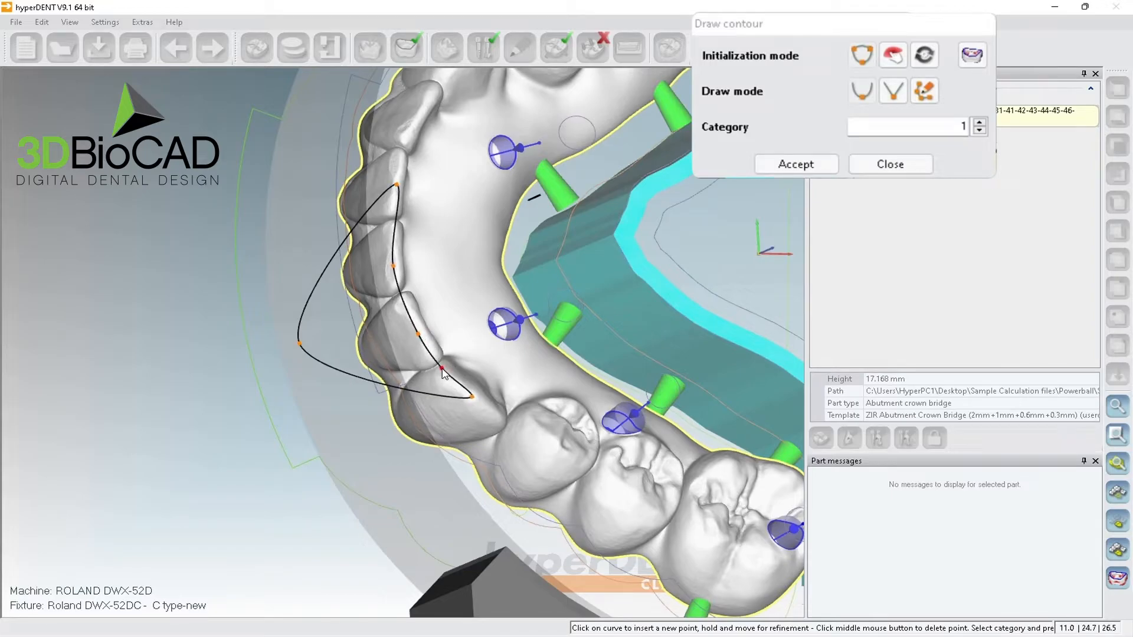
pyautogui.click(387, 384)
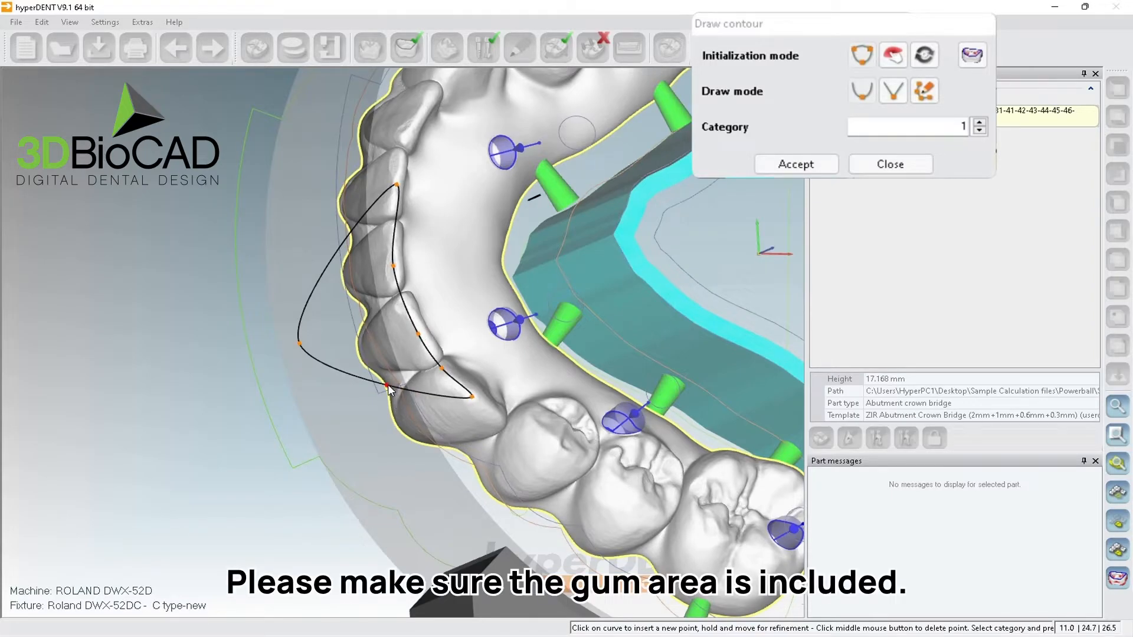
pyautogui.moveTo(388, 385); pyautogui.dragTo(391, 447)
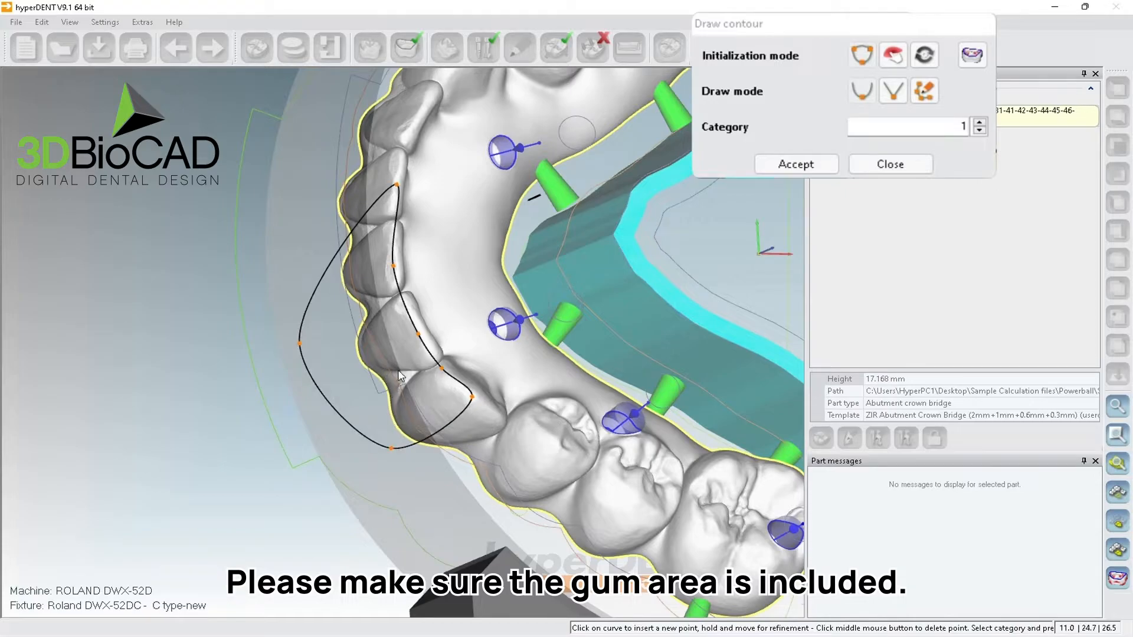
pyautogui.moveTo(390, 449); pyautogui.dragTo(393, 451)
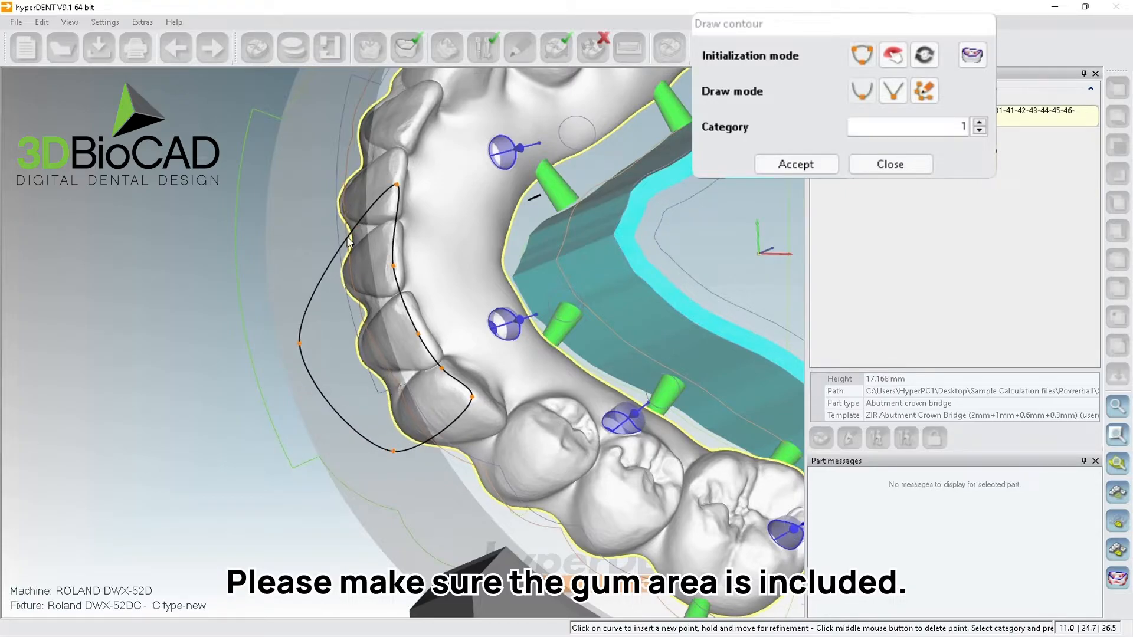
pyautogui.moveTo(348, 238); pyautogui.dragTo(325, 229)
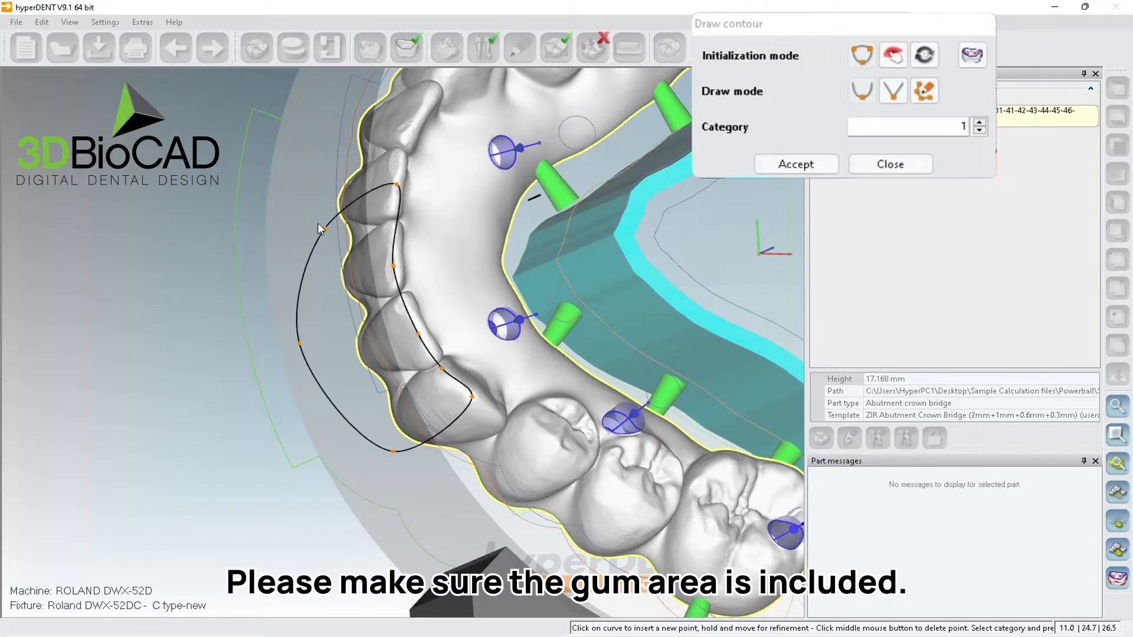
pyautogui.moveTo(325, 229); pyautogui.dragTo(307, 201)
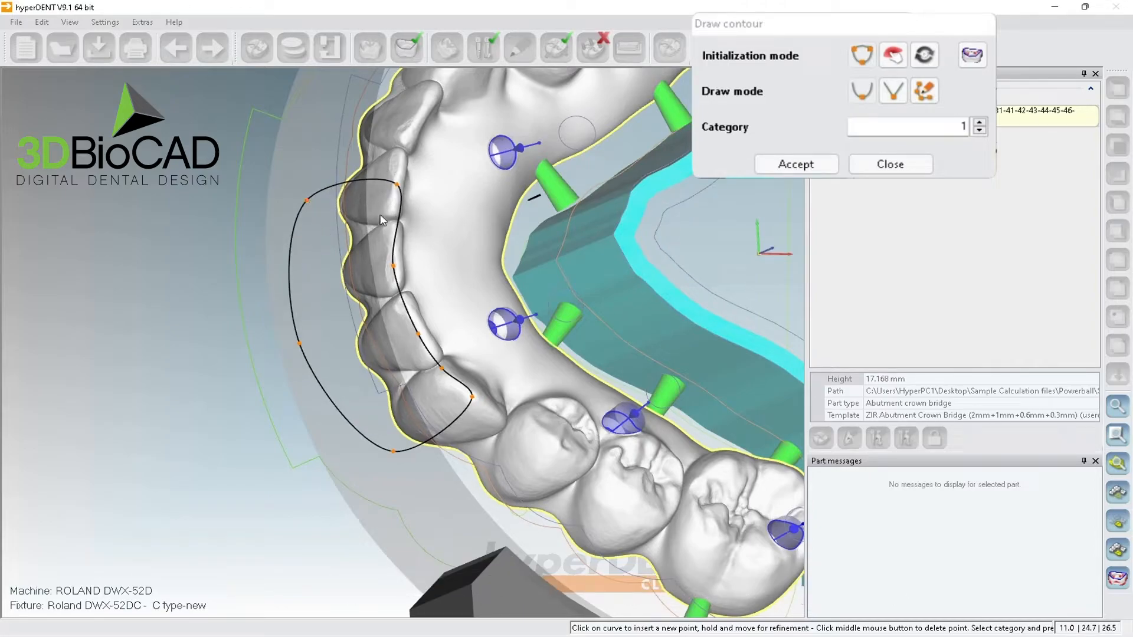
pyautogui.moveTo(399, 217); pyautogui.dragTo(391, 187)
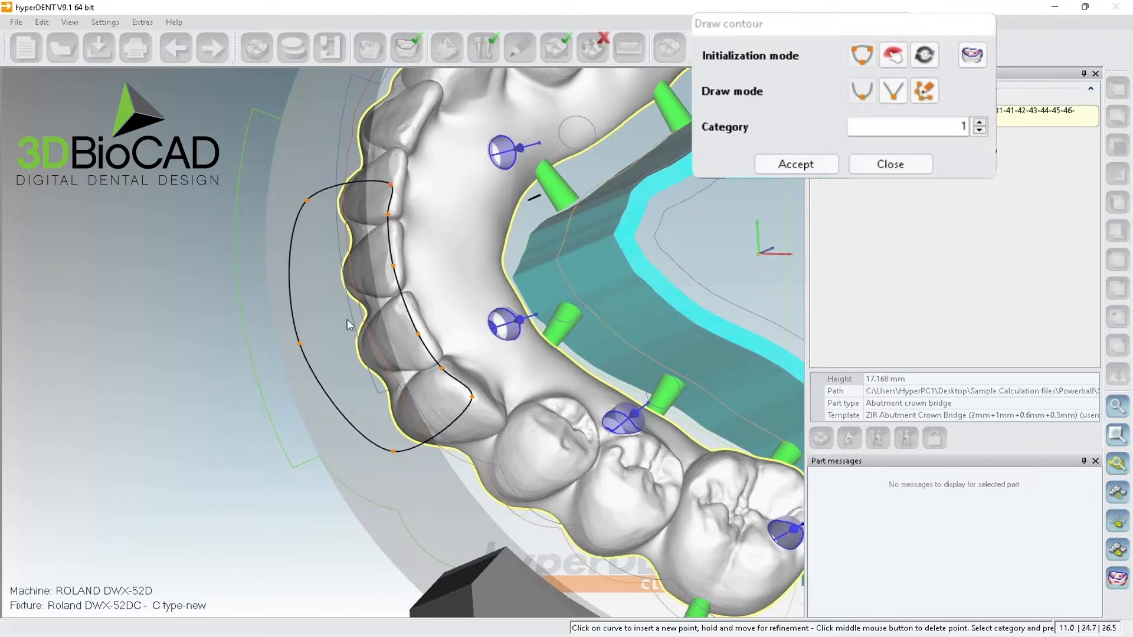
pyautogui.moveTo(300, 344); pyautogui.dragTo(301, 344)
pyautogui.click(791, 164)
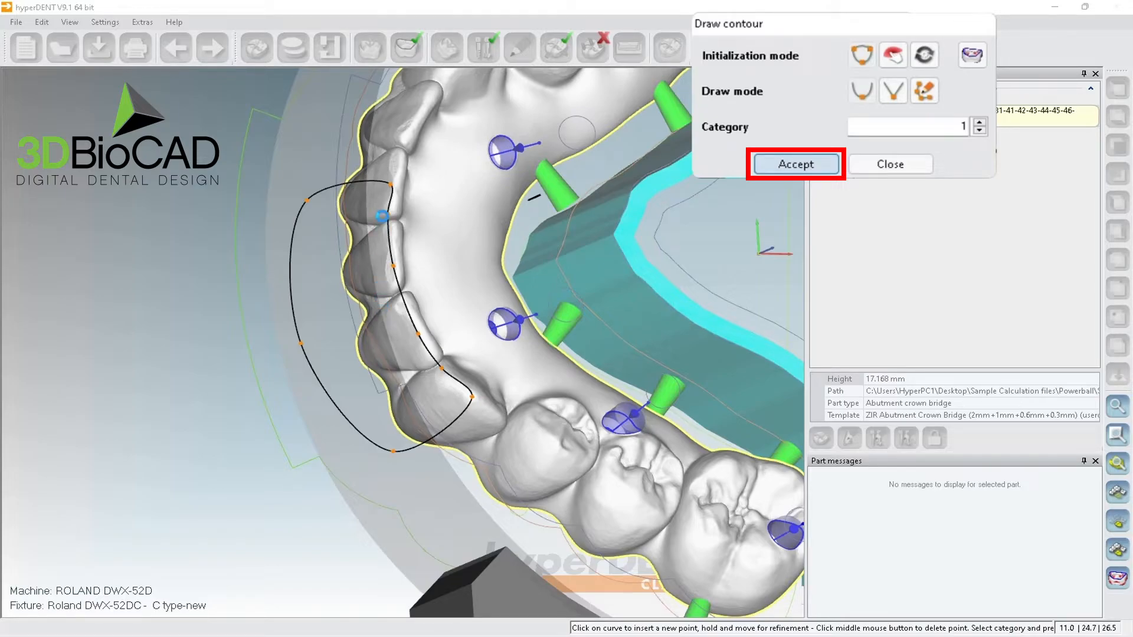
# Span a second rough three-point contour overlapping the first area, from the central incisor to the opposite canine and outside the arch.
pyautogui.moveTo(382, 216); pyautogui.dragTo(408, 377, button='right')
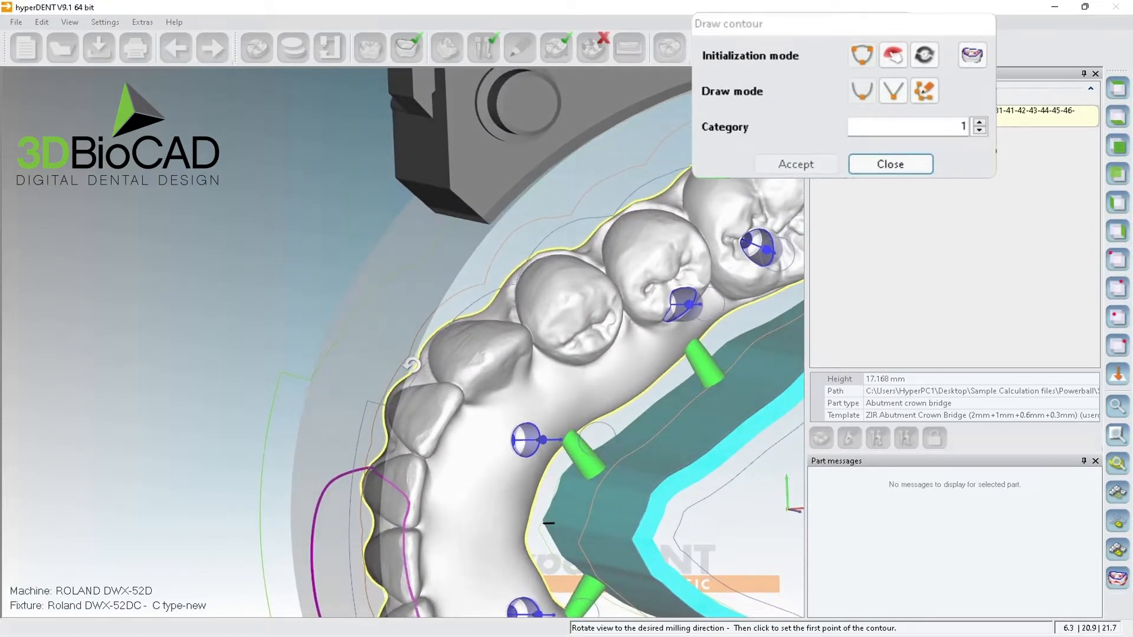
pyautogui.click(409, 510)
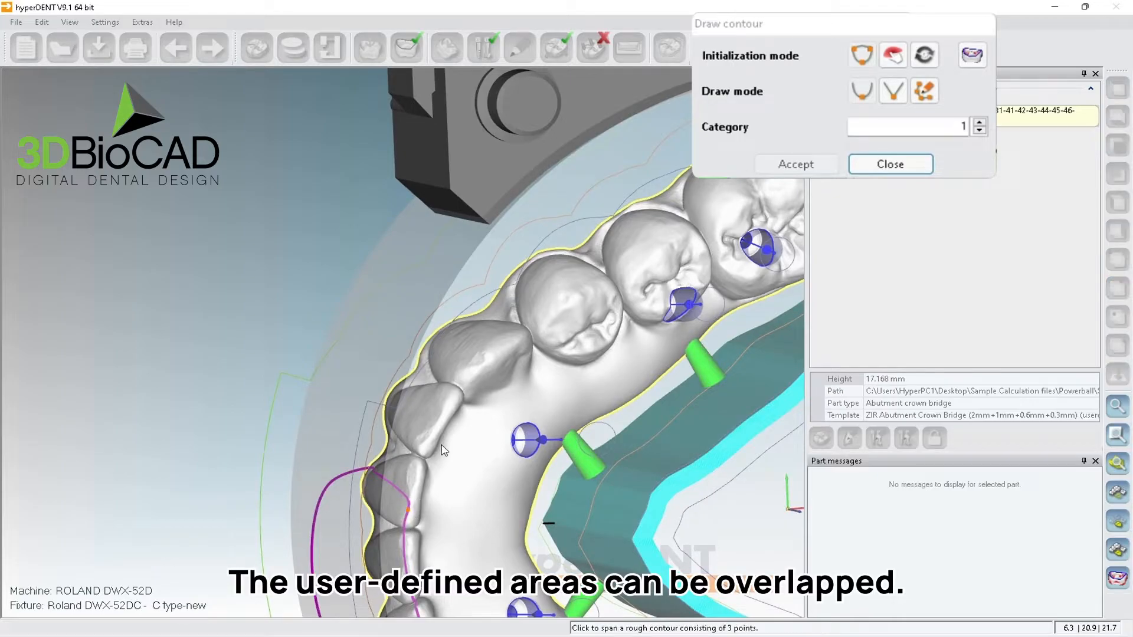
pyautogui.click(494, 359)
pyautogui.click(340, 362)
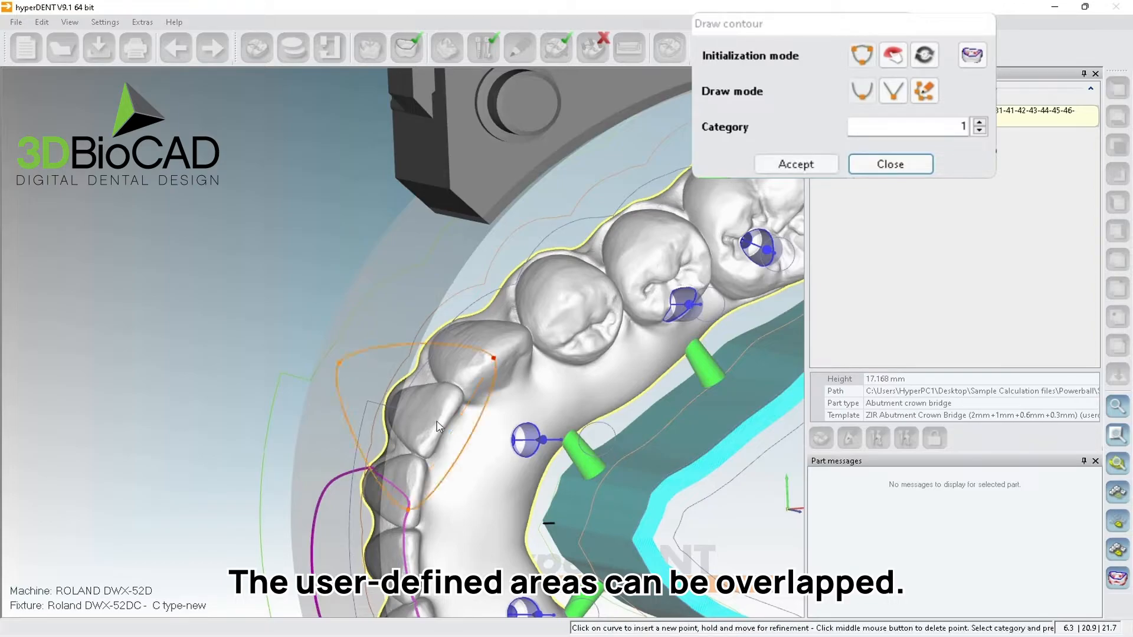
# Fit the second contour to the incisal edges, enlarge its outer side around the gum area, and accept it.
pyautogui.moveTo(466, 444); pyautogui.dragTo(469, 401)
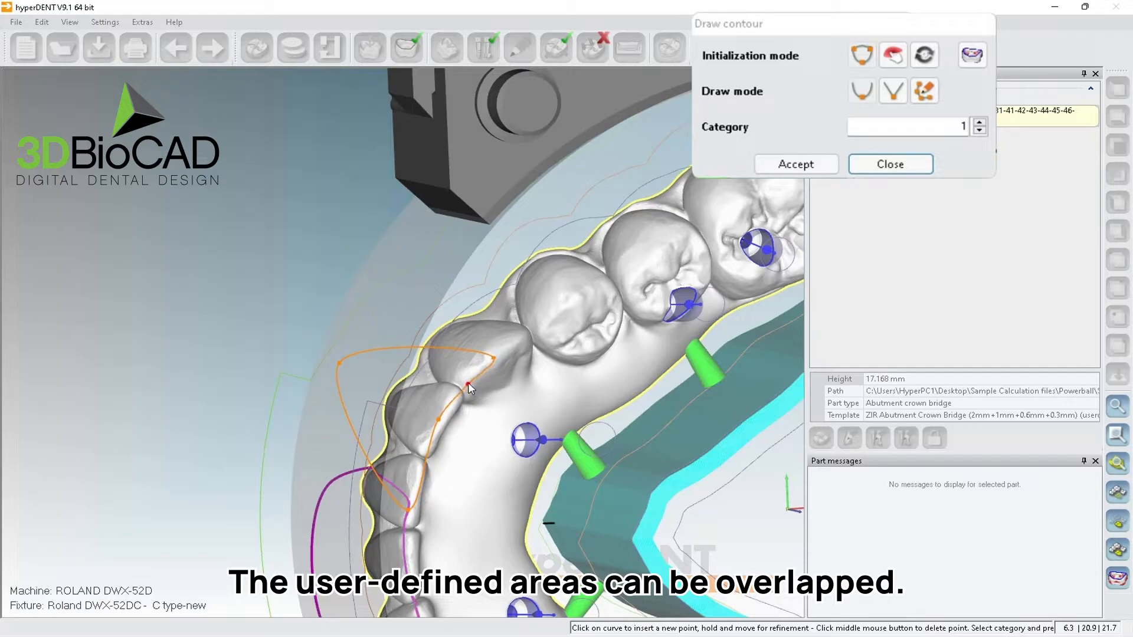
pyautogui.moveTo(469, 384); pyautogui.dragTo(464, 382)
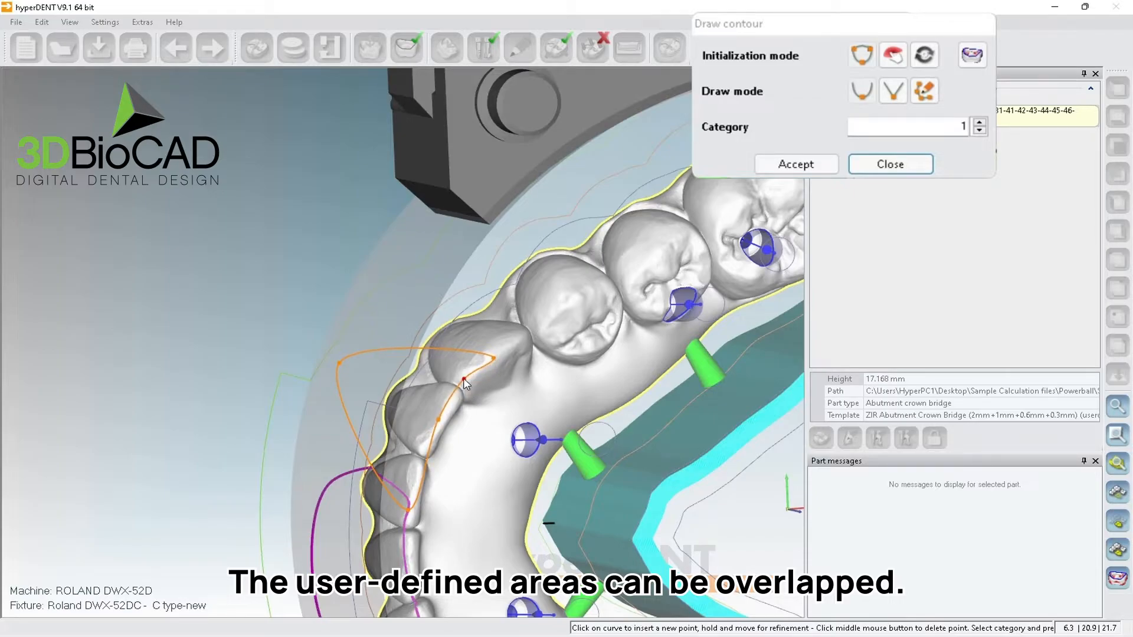
pyautogui.click(413, 483)
pyautogui.moveTo(374, 461); pyautogui.dragTo(333, 485)
pyautogui.moveTo(368, 353); pyautogui.dragTo(407, 314)
pyautogui.moveTo(341, 363); pyautogui.dragTo(345, 365)
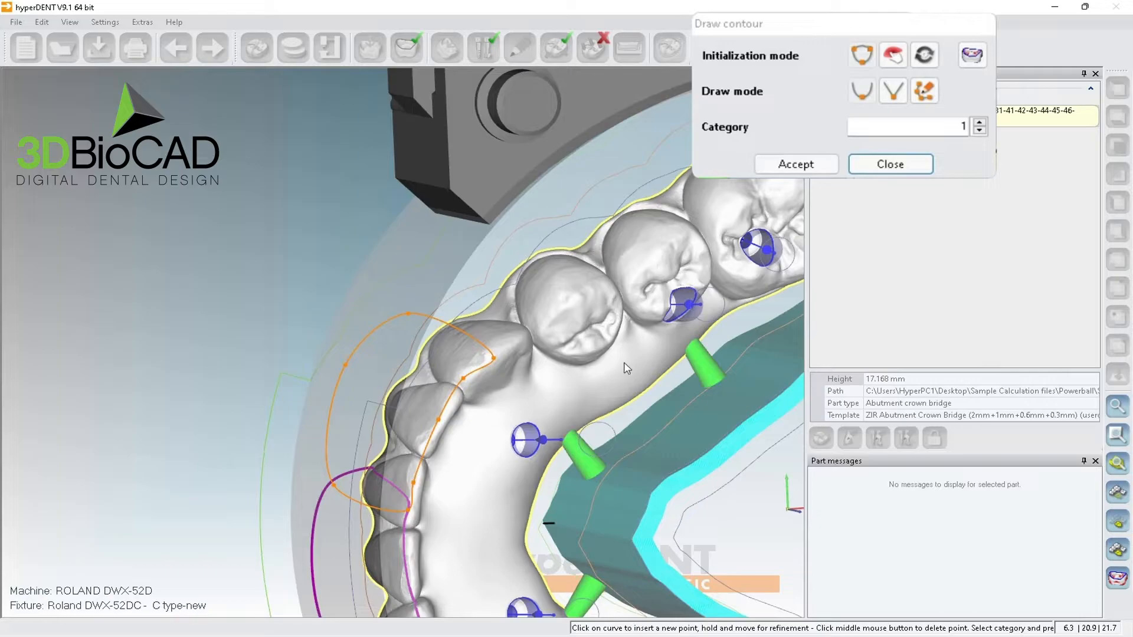
pyautogui.click(784, 165)
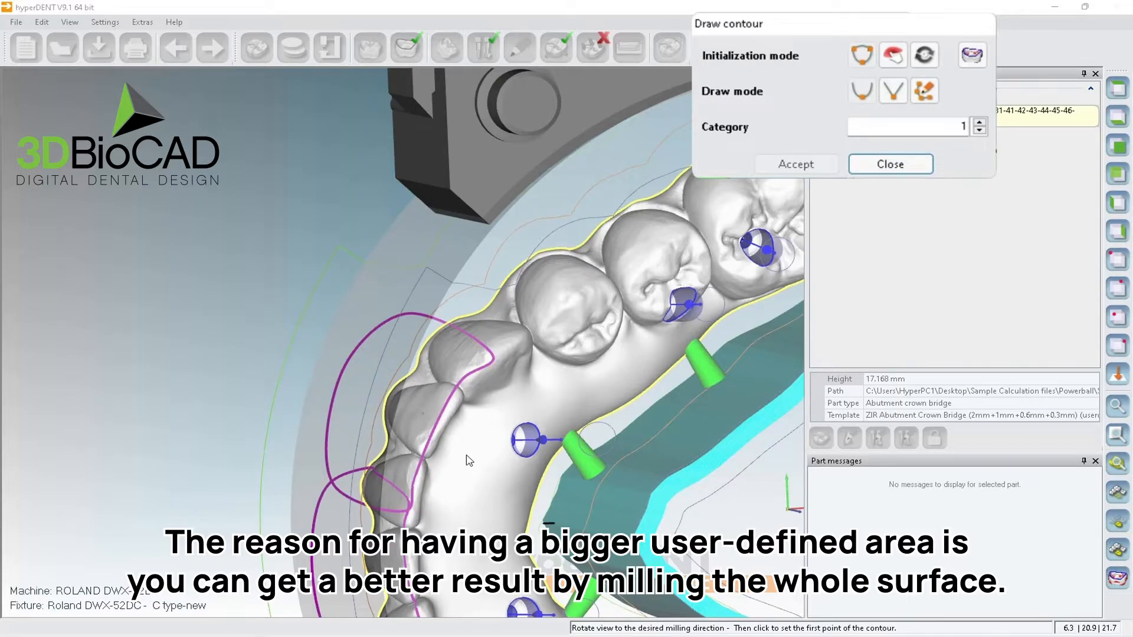
# Span a smaller rough contour on the posterior buccal side, from the canine across the premolars to the molar.
pyautogui.moveTo(552, 374); pyautogui.dragTo(415, 415, button='middle')
pyautogui.moveTo(468, 376); pyautogui.dragTo(460, 376, button='right')
pyautogui.click(1114, 93)
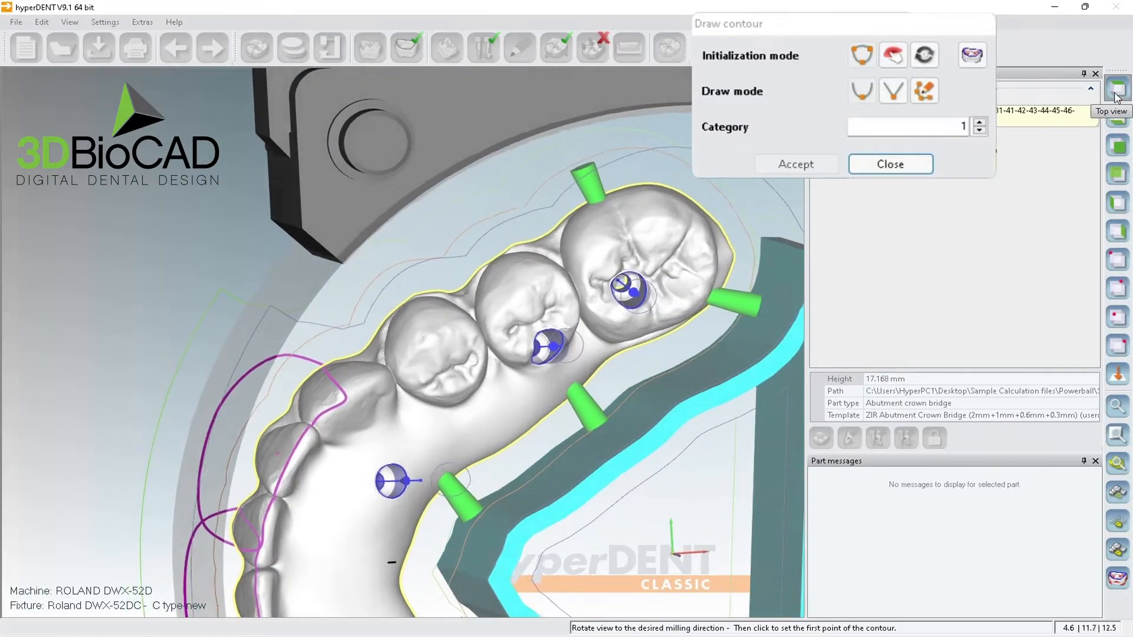
pyautogui.moveTo(483, 295); pyautogui.dragTo(495, 306, button='right')
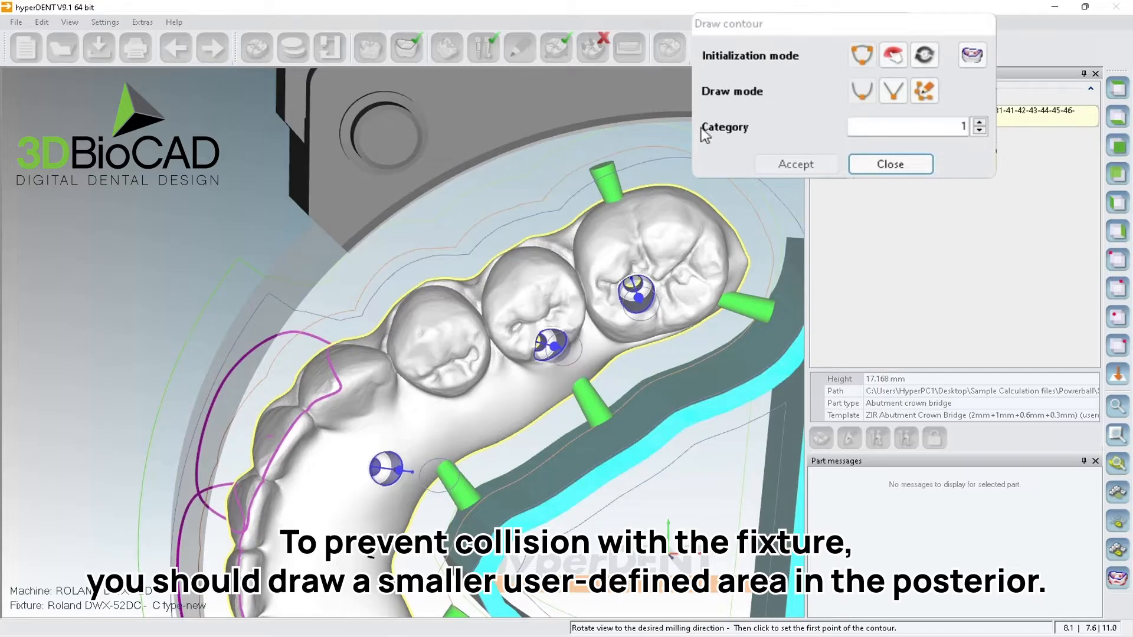
pyautogui.click(346, 379)
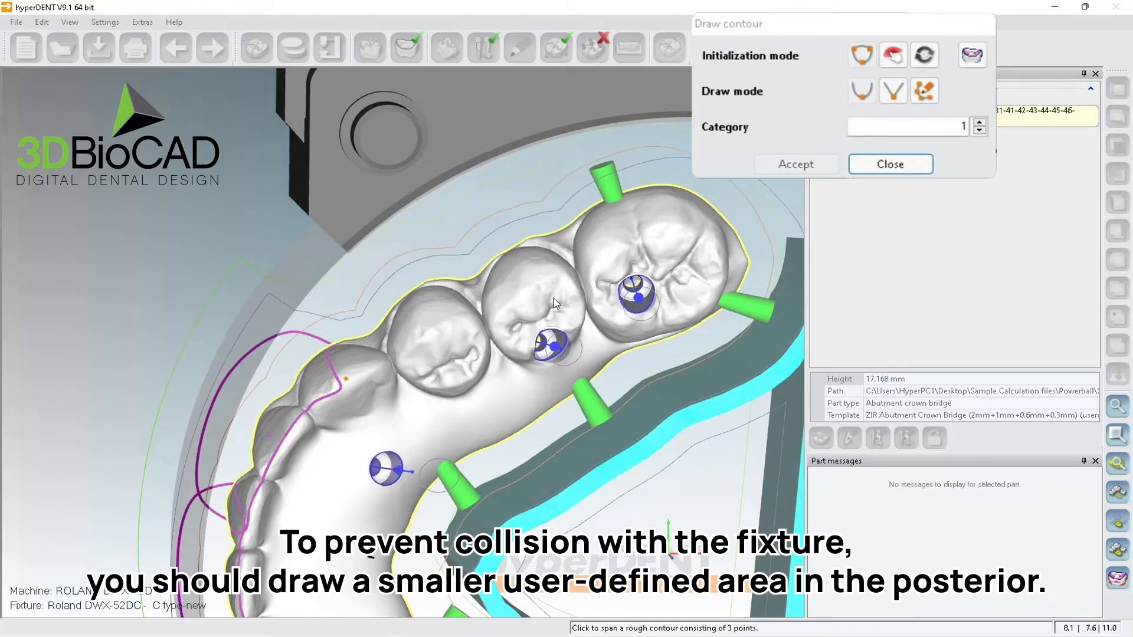
pyautogui.click(602, 257)
pyautogui.click(435, 251)
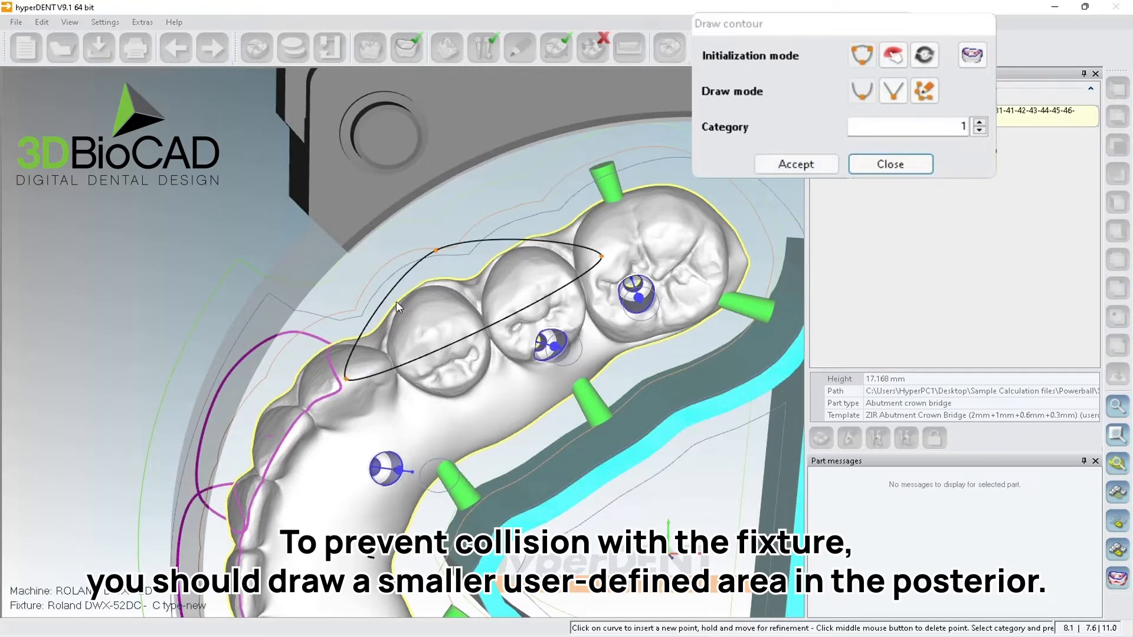
# Shape the outer side of the posterior contour around the gum area, from the canine to the molar.
pyautogui.moveTo(373, 319); pyautogui.dragTo(347, 315)
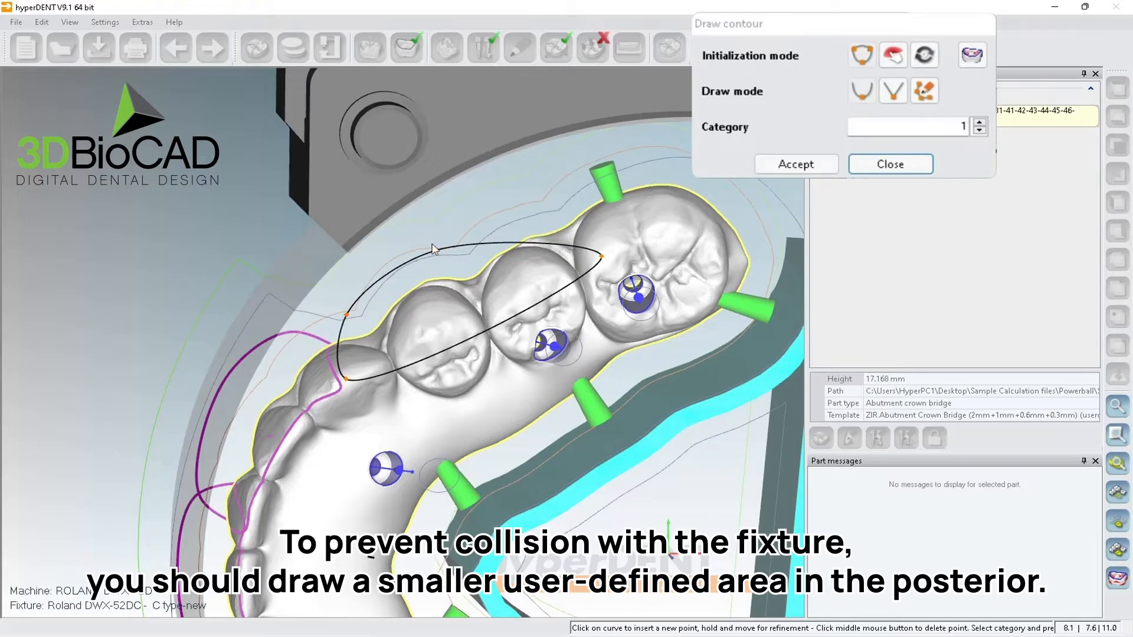
pyautogui.moveTo(436, 251); pyautogui.dragTo(436, 265)
pyautogui.moveTo(348, 317); pyautogui.dragTo(328, 341)
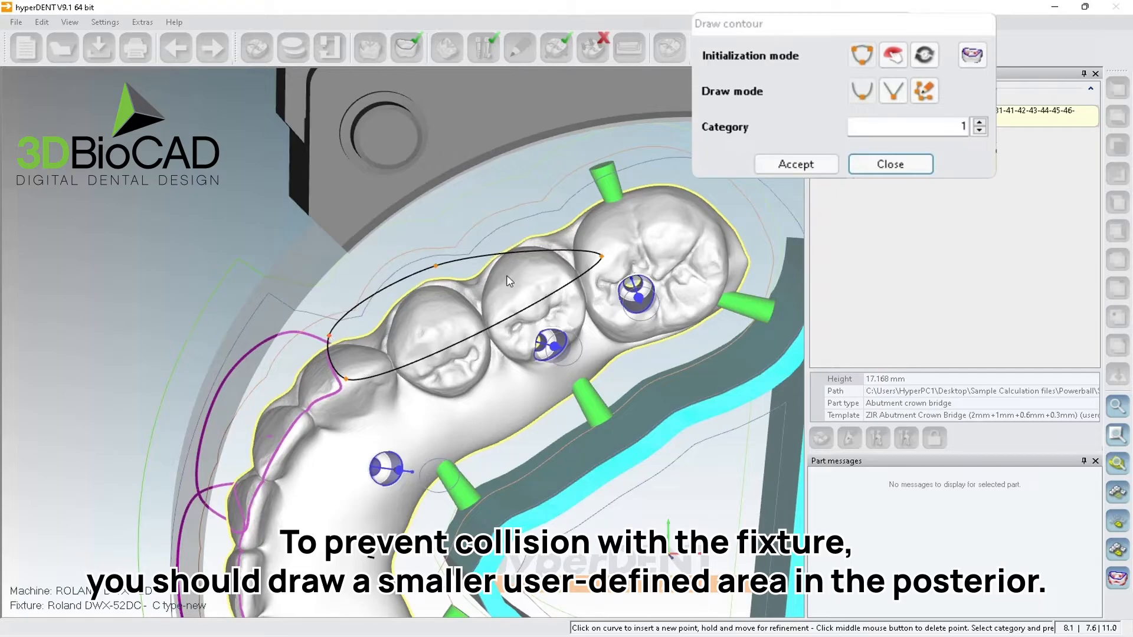
pyautogui.moveTo(546, 254); pyautogui.dragTo(554, 207)
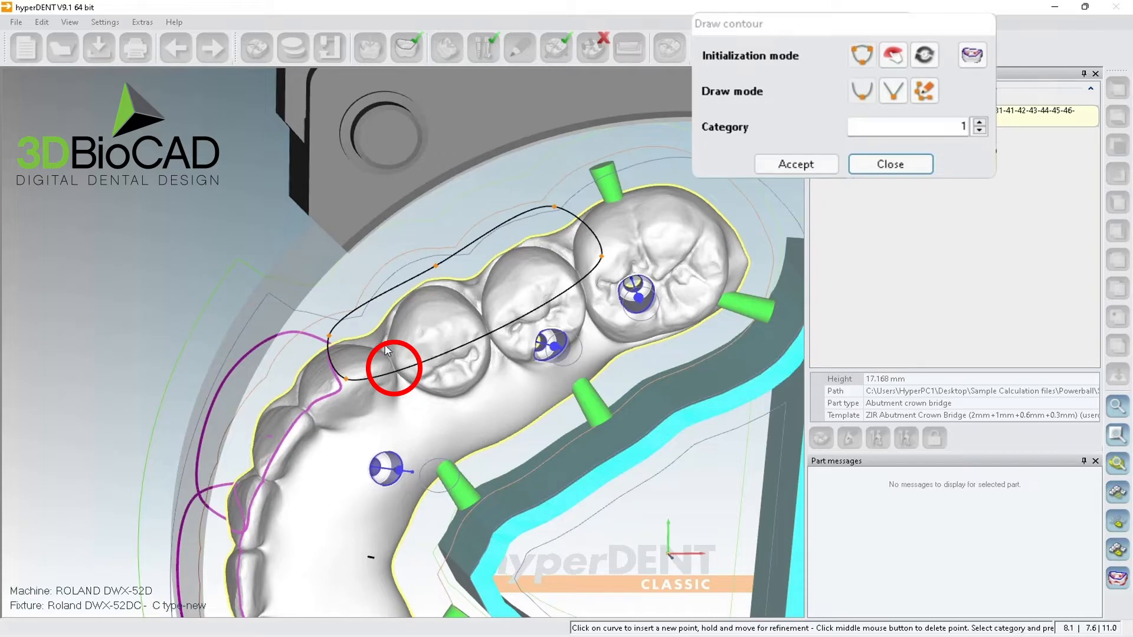
# Fit the contour's inner side to the facial cusps of both premolars, leaving out the occlusal surfaces.
pyautogui.moveTo(407, 369); pyautogui.dragTo(482, 324)
pyautogui.click(480, 312)
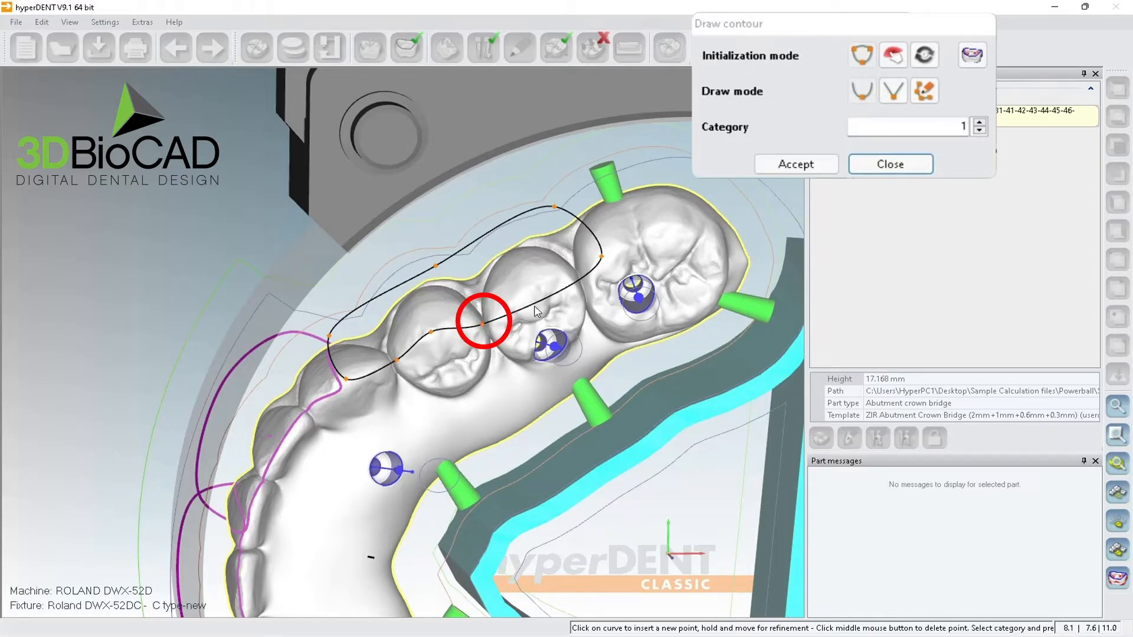
pyautogui.moveTo(538, 291)
pyautogui.mouseDown()
pyautogui.moveTo(537, 281)
pyautogui.moveTo(575, 275)
pyautogui.mouseUp()
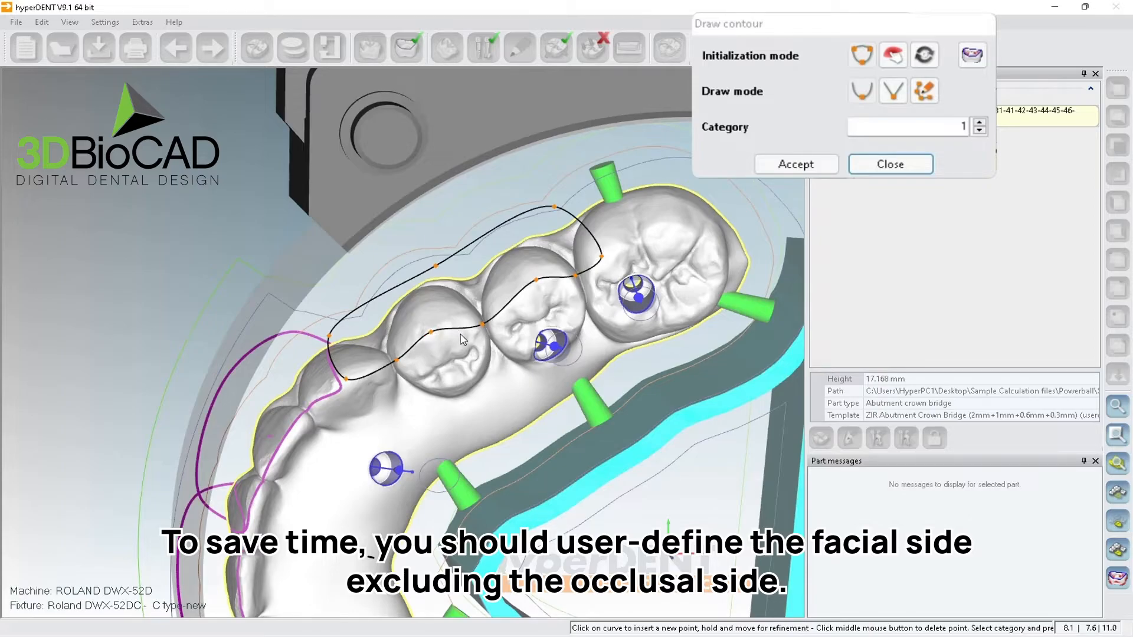
pyautogui.moveTo(429, 330)
pyautogui.mouseDown()
pyautogui.moveTo(435, 345)
pyautogui.moveTo(434, 335)
pyautogui.mouseUp()
# Readjust the contour's outer side so it covers the premolar gum area but keeps clear of the fixture, and accept it.
pyautogui.moveTo(433, 267); pyautogui.dragTo(473, 244)
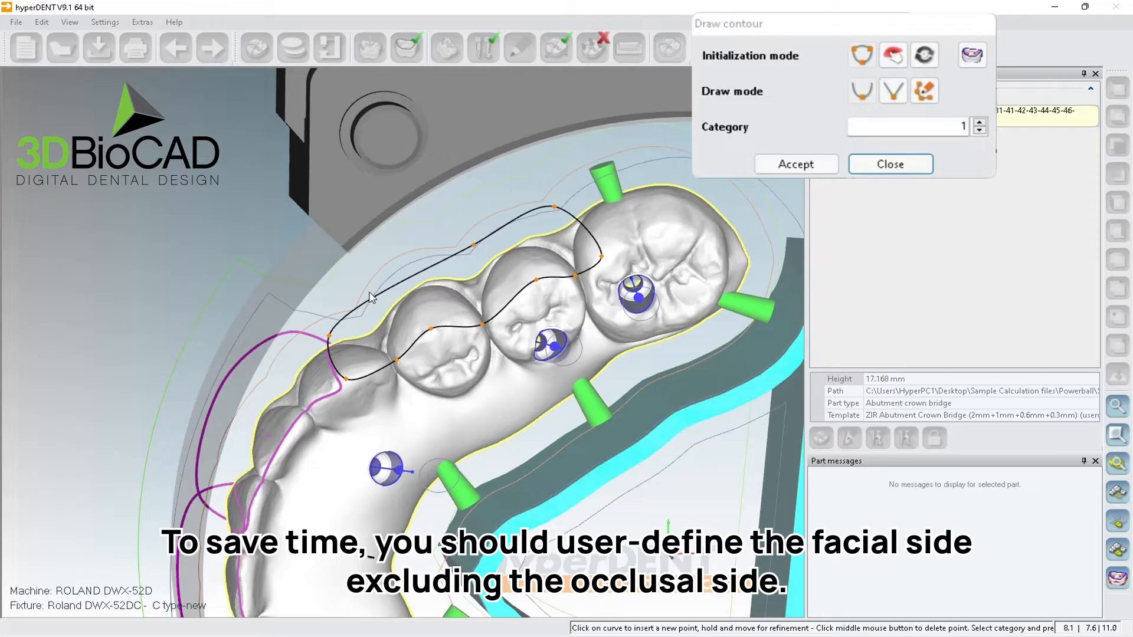
pyautogui.moveTo(355, 309); pyautogui.dragTo(352, 281)
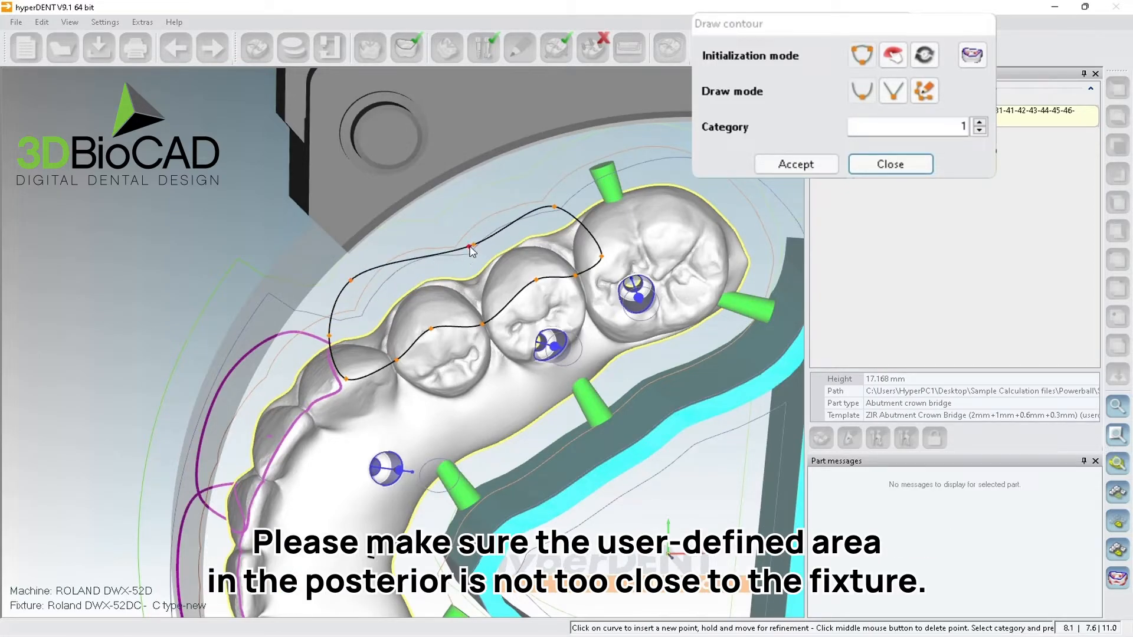
pyautogui.moveTo(473, 245); pyautogui.dragTo(460, 211)
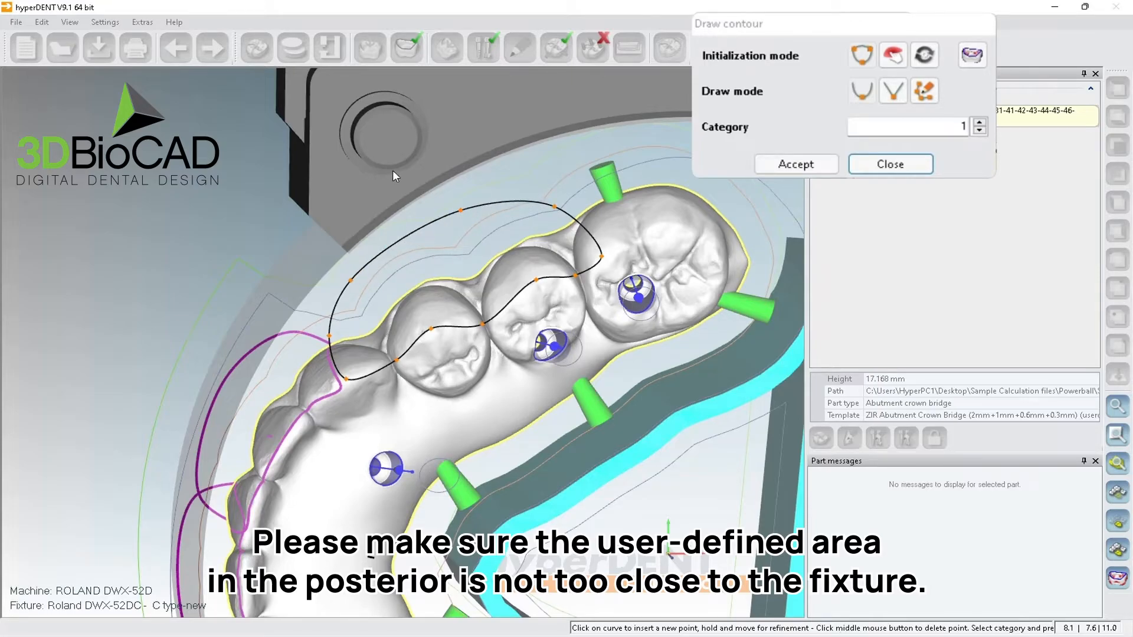
pyautogui.moveTo(350, 283); pyautogui.dragTo(352, 319)
pyautogui.moveTo(463, 211); pyautogui.dragTo(408, 273)
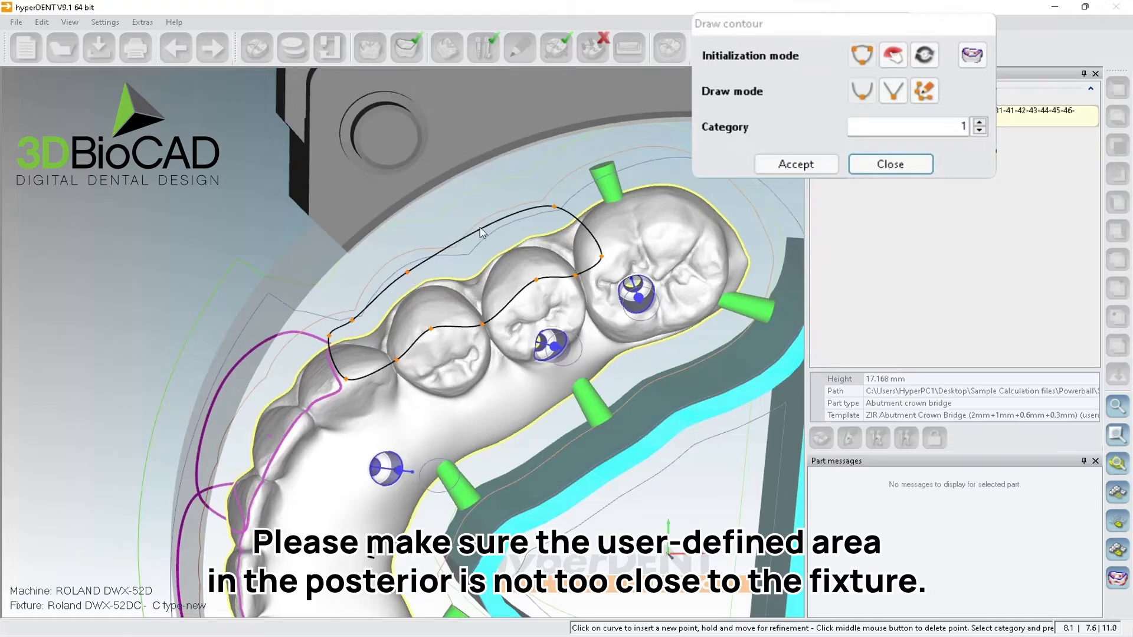
pyautogui.moveTo(484, 233); pyautogui.dragTo(484, 239)
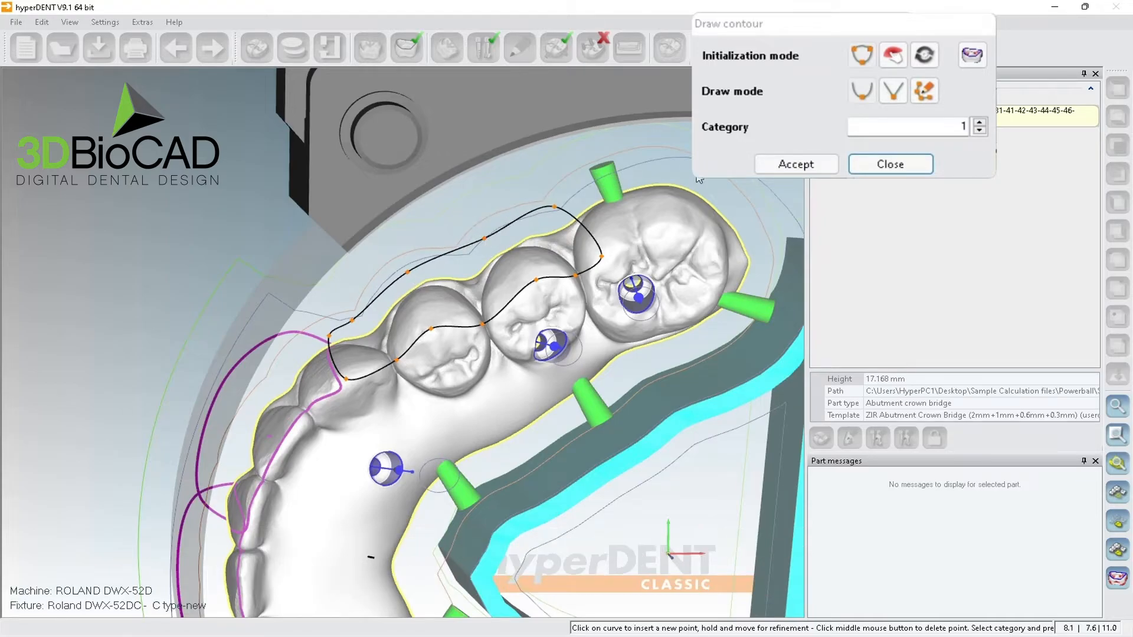
pyautogui.click(762, 171)
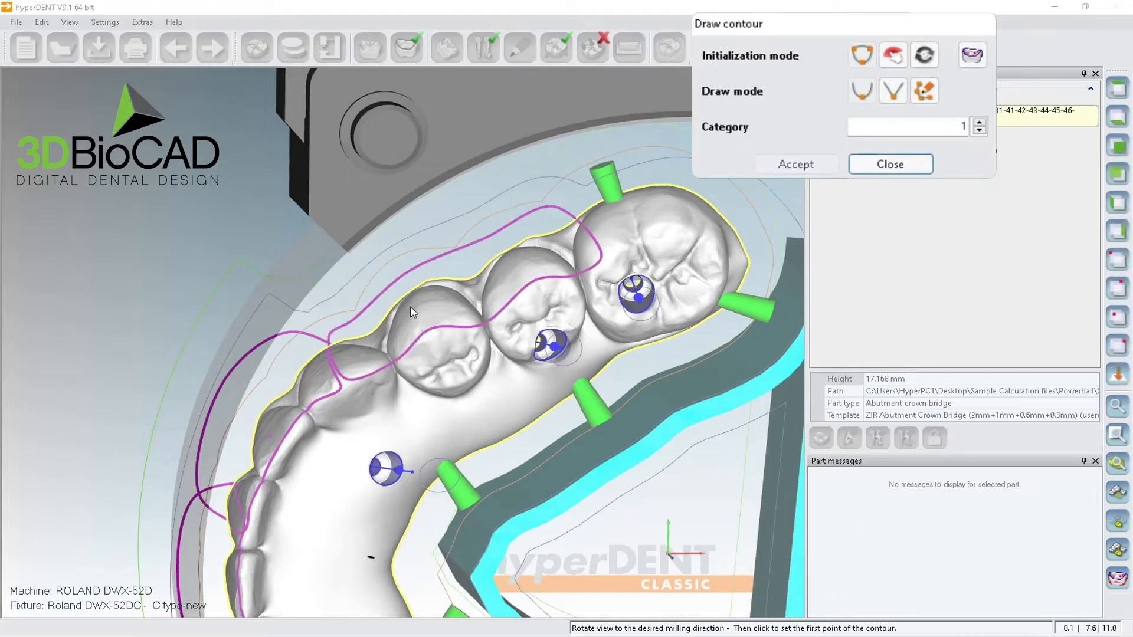
# Span a rough three-point contour on the opposite posterior buccal side, from the canine to the molar and outside the arch.
pyautogui.moveTo(412, 302)
pyautogui.mouseDown(button='right')
pyautogui.moveTo(427, 413)
pyautogui.moveTo(407, 411)
pyautogui.mouseUp(button='right')
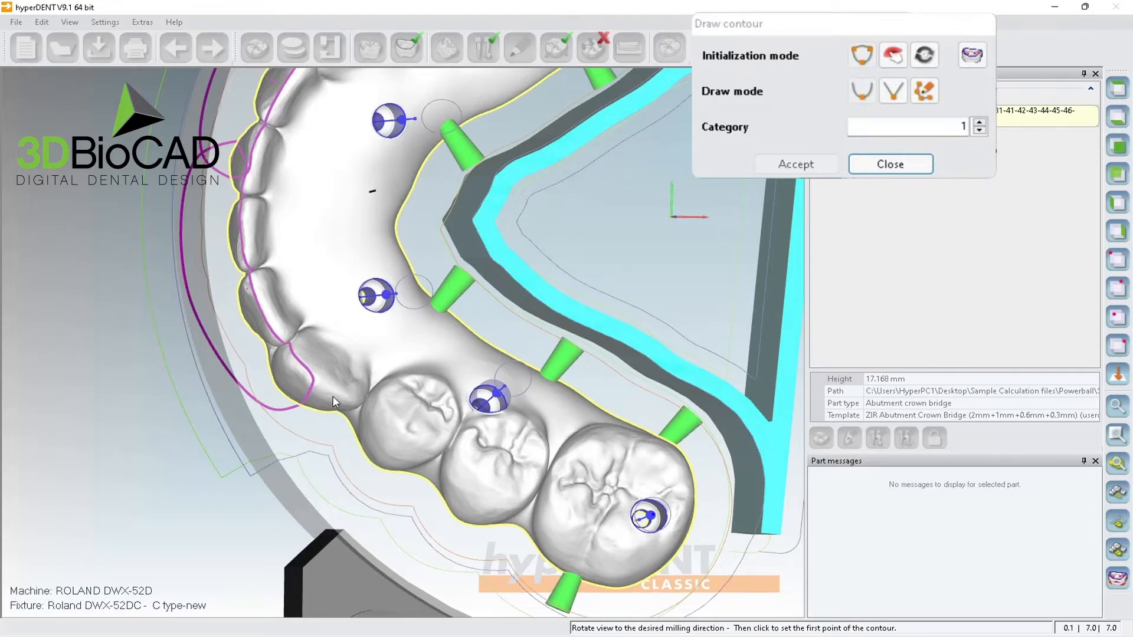
pyautogui.click(330, 389)
pyautogui.click(555, 521)
pyautogui.click(398, 509)
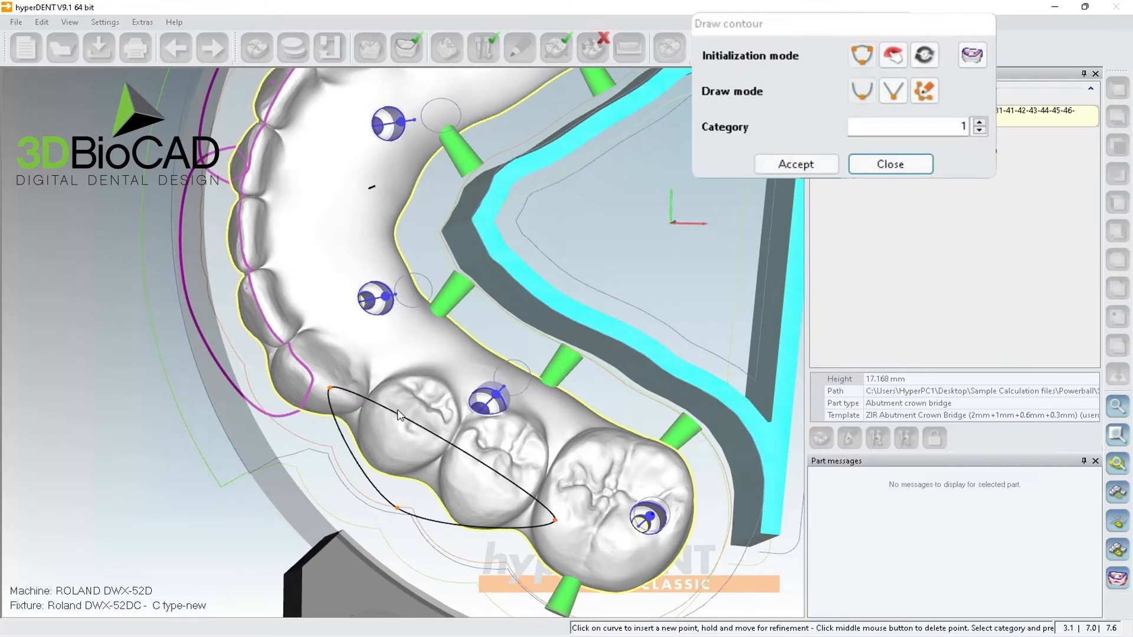
# Fit the inner side of the new posterior contour to the premolars' facial cusps and the gaps between the teeth.
pyautogui.click(365, 400)
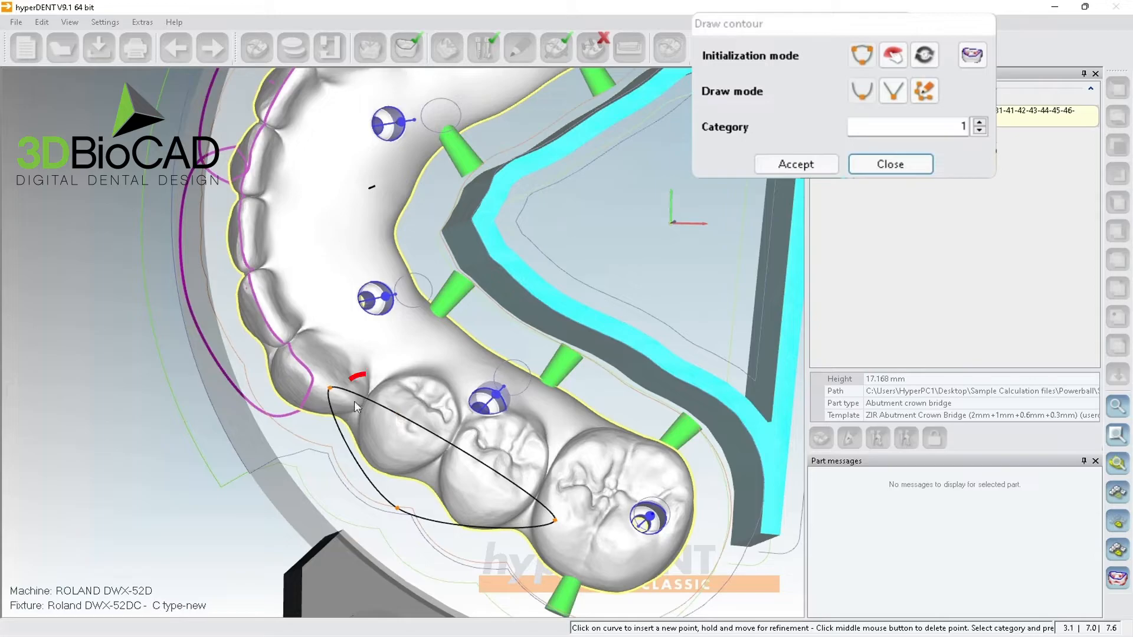
pyautogui.moveTo(360, 408)
pyautogui.mouseDown()
pyautogui.moveTo(391, 416)
pyautogui.moveTo(365, 395)
pyautogui.mouseUp()
pyautogui.click(448, 449)
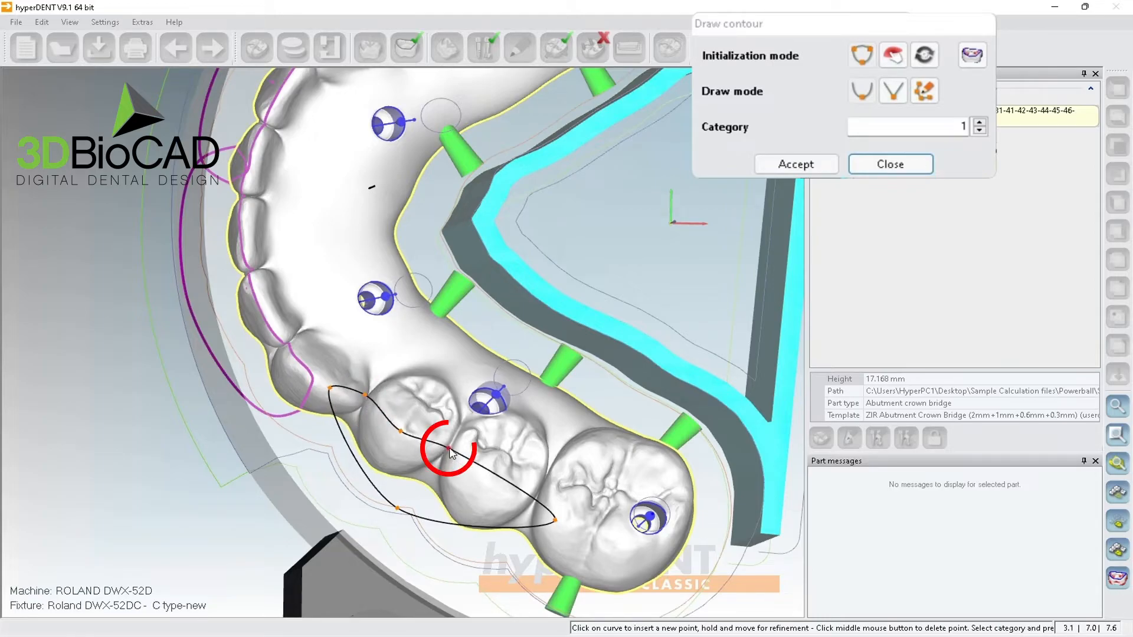
pyautogui.moveTo(502, 478); pyautogui.dragTo(539, 484)
# Widen the contour's outer side near the molar and canine, accept it, and finish contour drawing.
pyautogui.moveTo(506, 531); pyautogui.dragTo(507, 556)
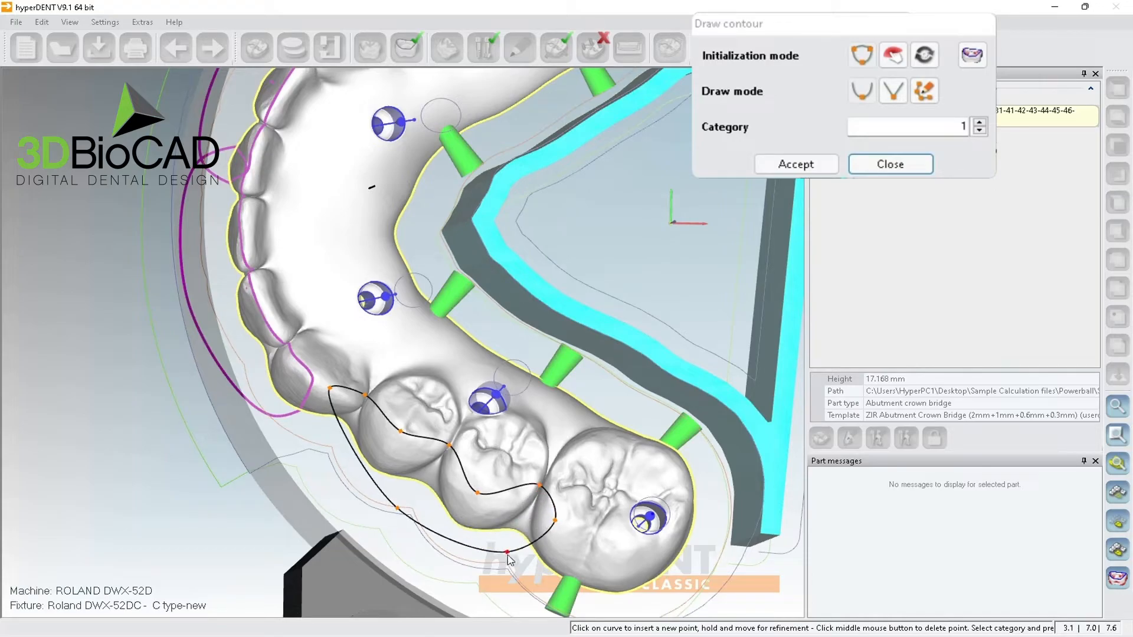
pyautogui.moveTo(348, 449); pyautogui.dragTo(308, 422)
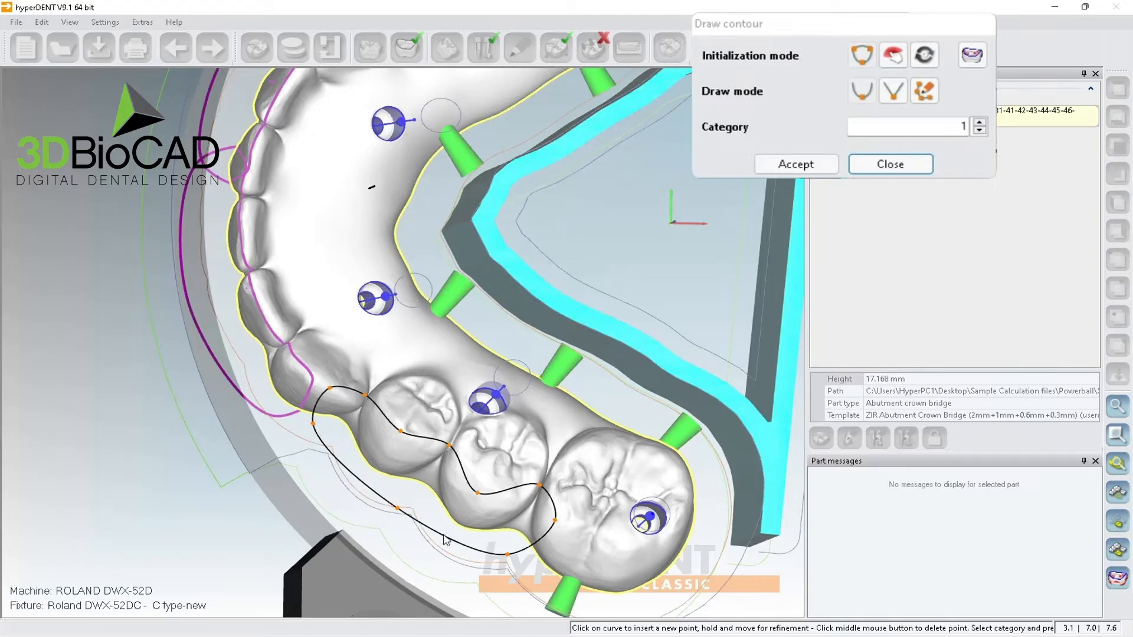
pyautogui.click(795, 165)
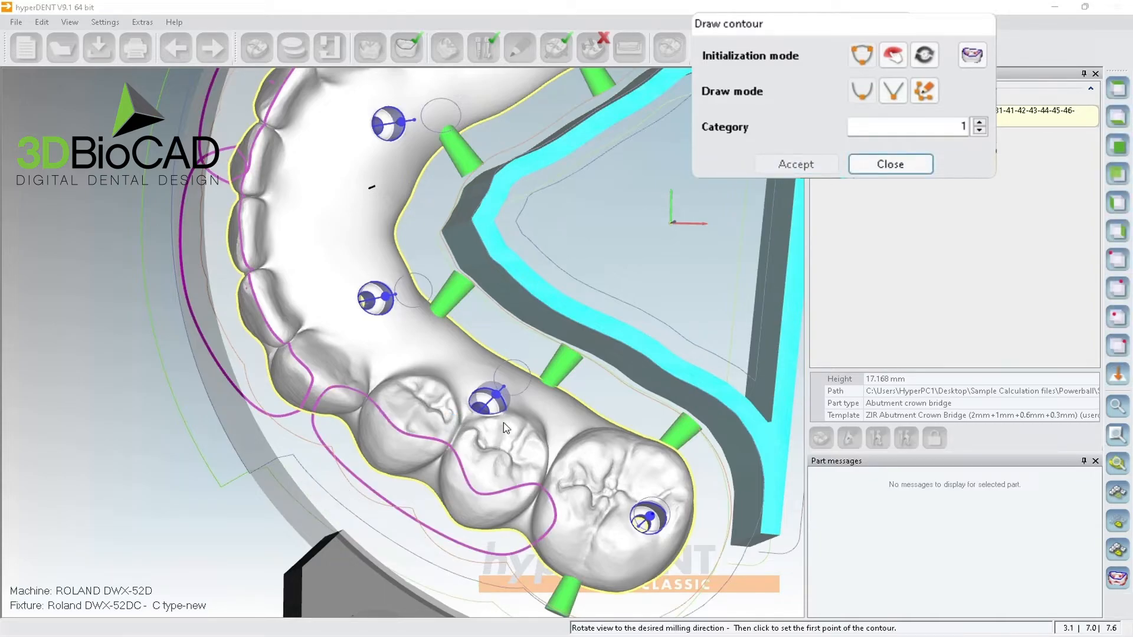
pyautogui.click(890, 164)
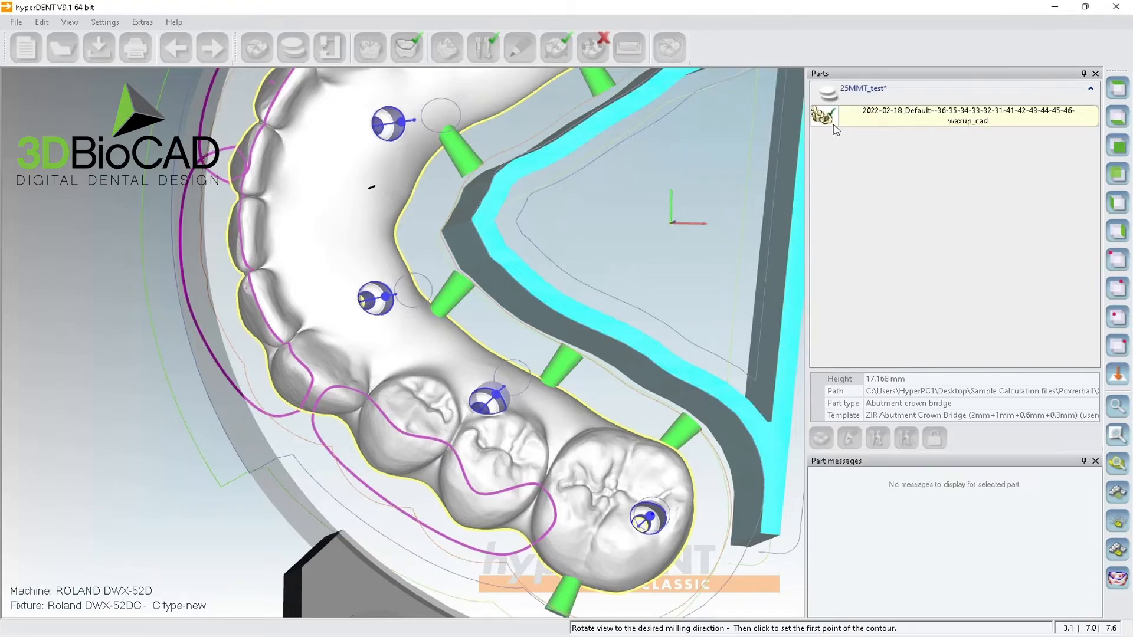
# Open part feature identification for the bridge and select margin line 16.
pyautogui.scroll(-3, 766, 272)
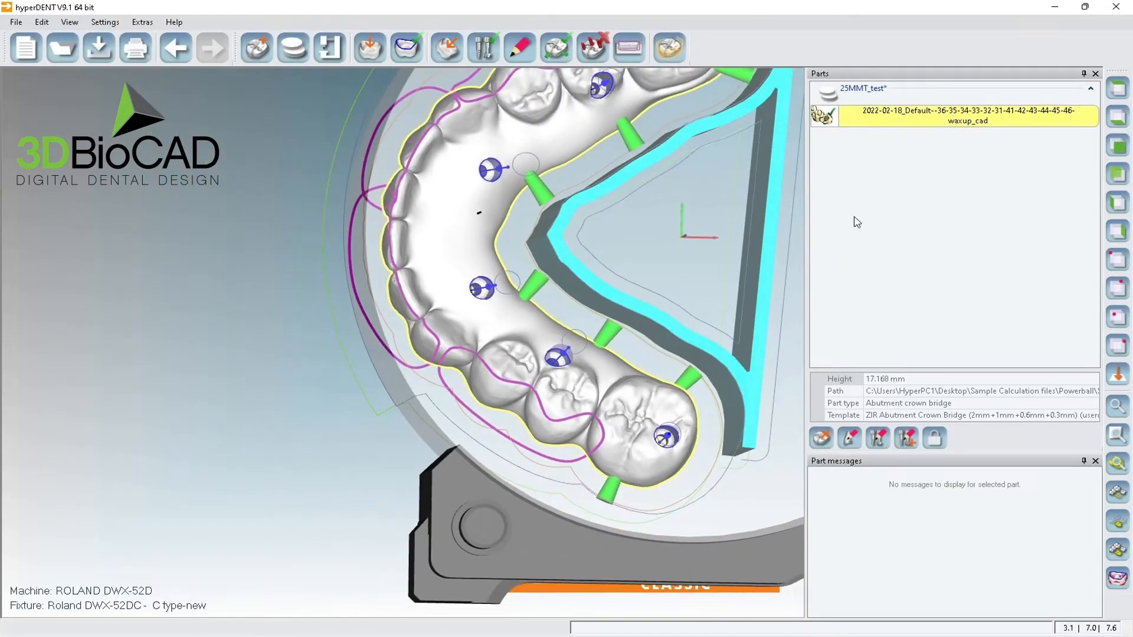
pyautogui.click(1115, 96)
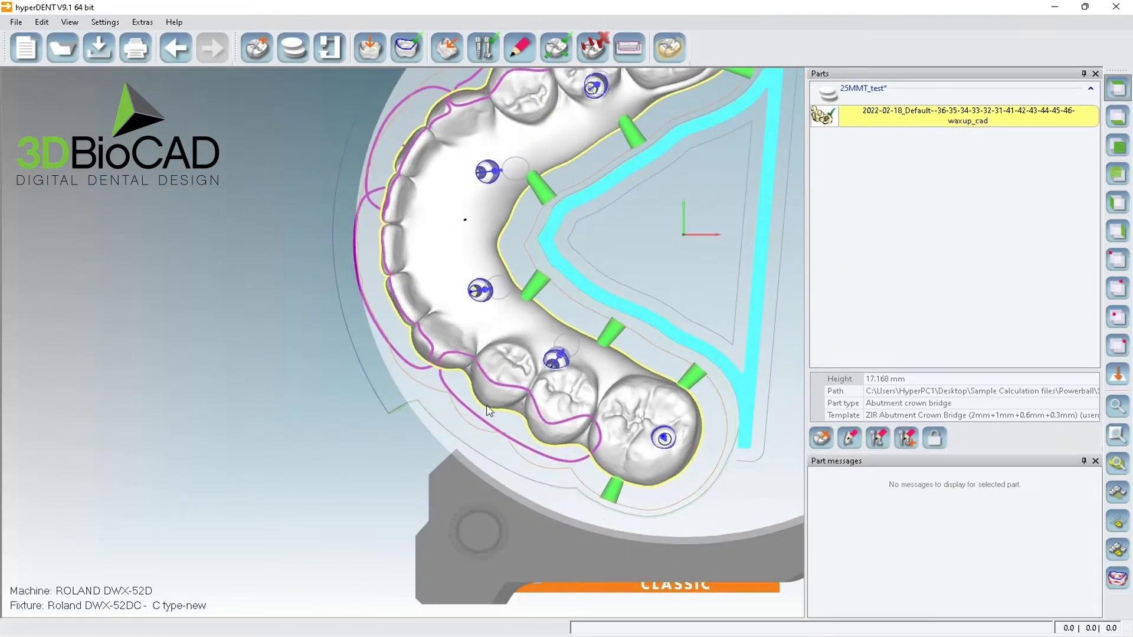
pyautogui.moveTo(488, 298); pyautogui.dragTo(488, 306, button='middle')
pyautogui.scroll(-3, 451, 270)
pyautogui.moveTo(440, 259); pyautogui.dragTo(432, 337, button='middle')
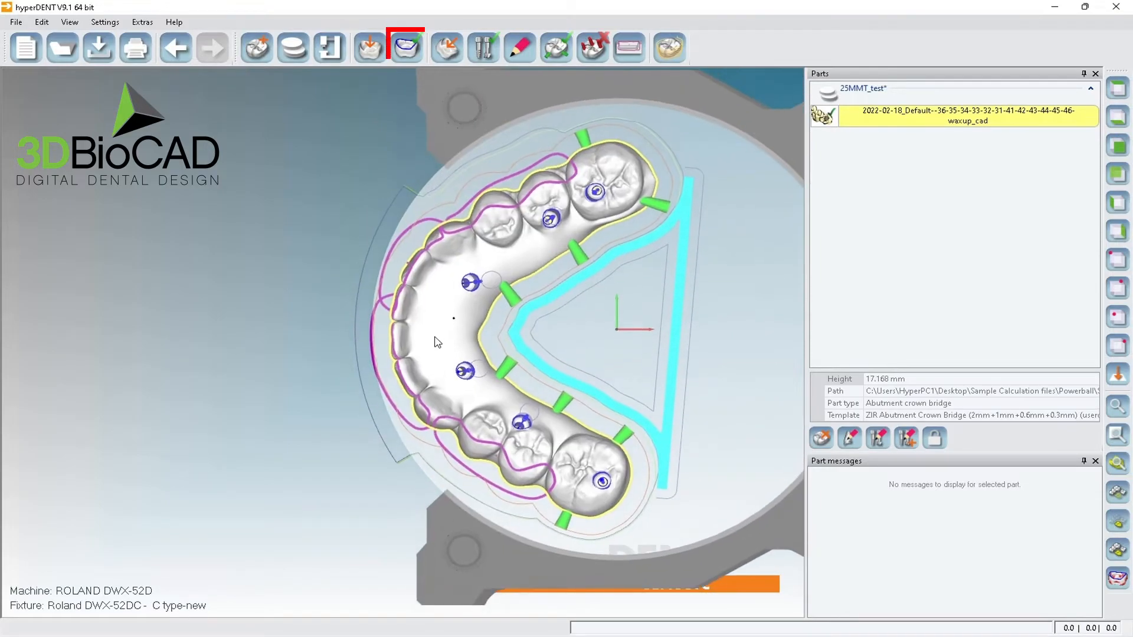
pyautogui.click(412, 55)
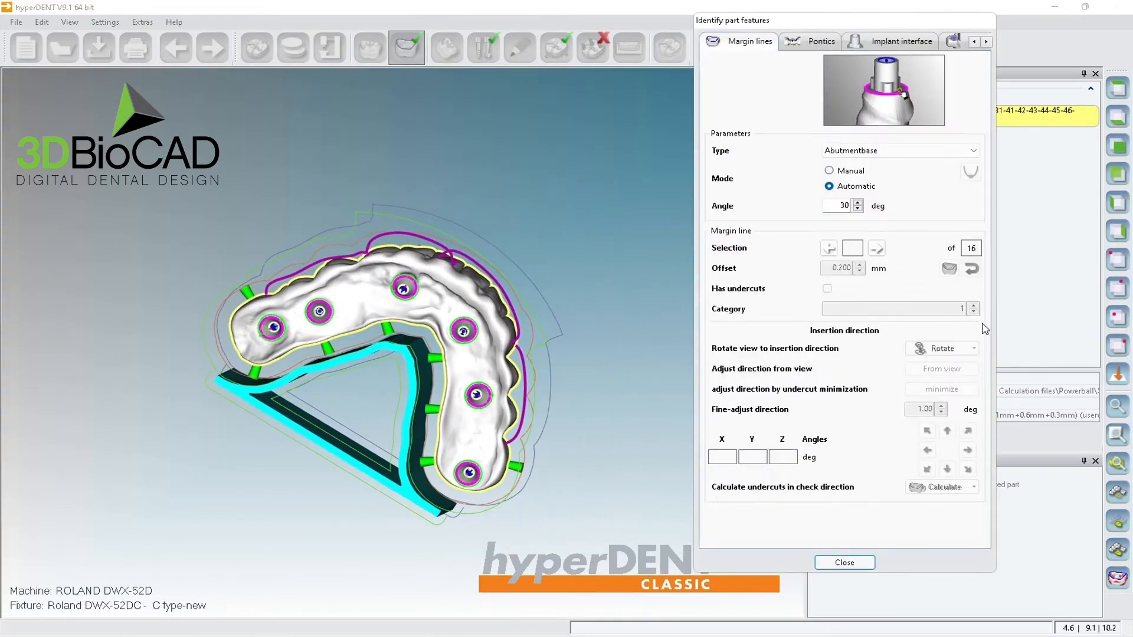
pyautogui.click(828, 248)
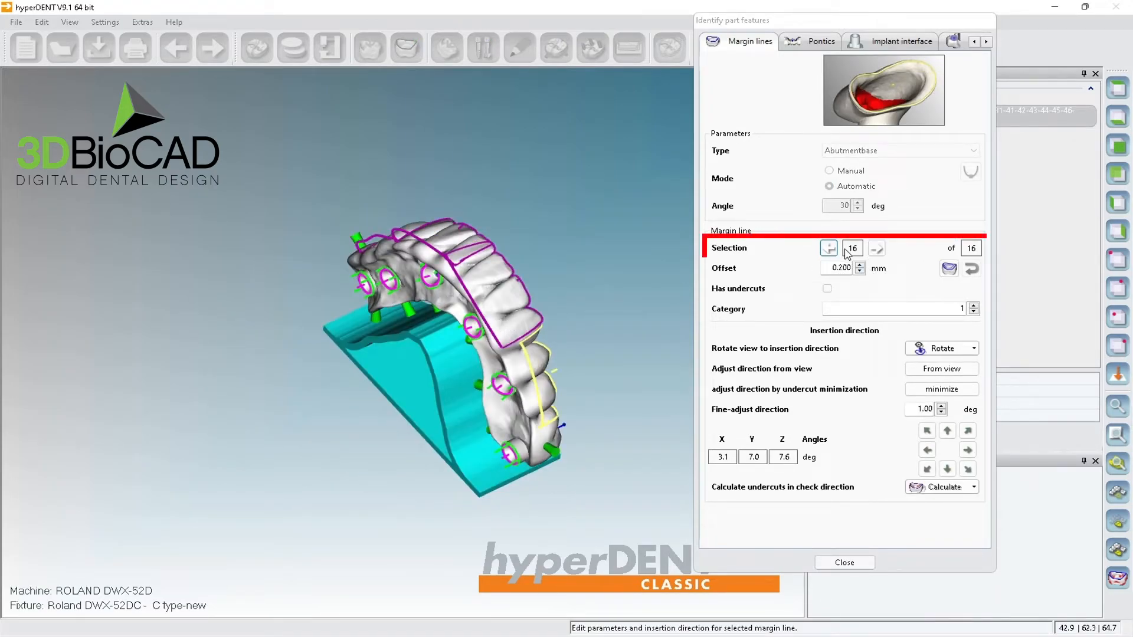
# Examine the abutment base lines, emergence profile lines and user-defined areas on the bridge against the margin line selections.
pyautogui.click(1125, 91)
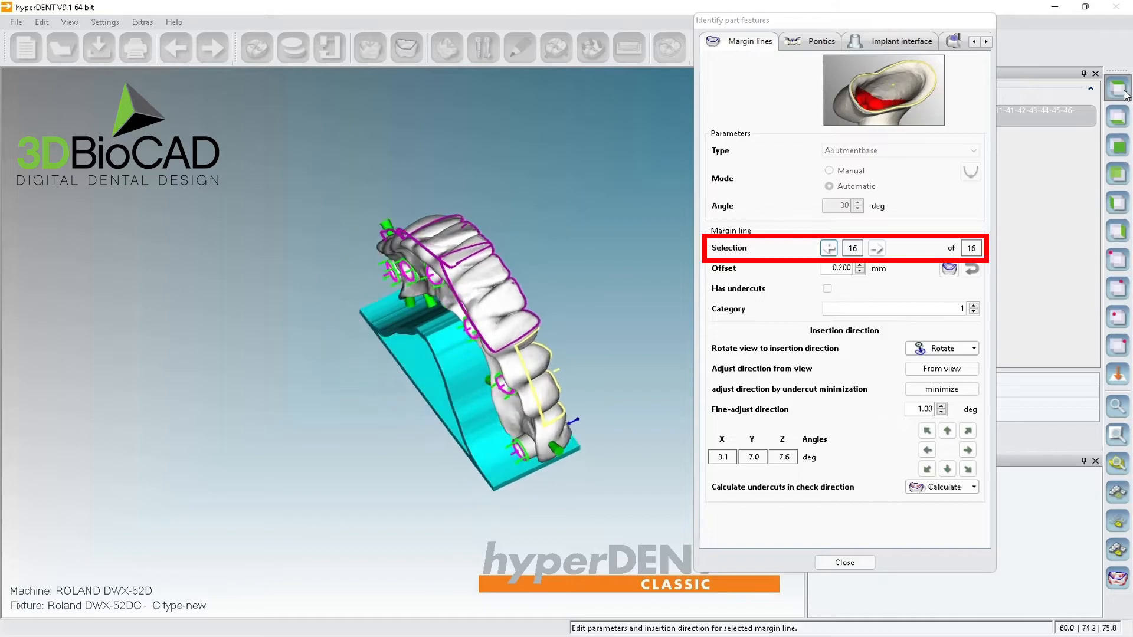
pyautogui.click(1121, 120)
pyautogui.moveTo(445, 388); pyautogui.dragTo(362, 286, button='middle')
pyautogui.scroll(2, 552, 368)
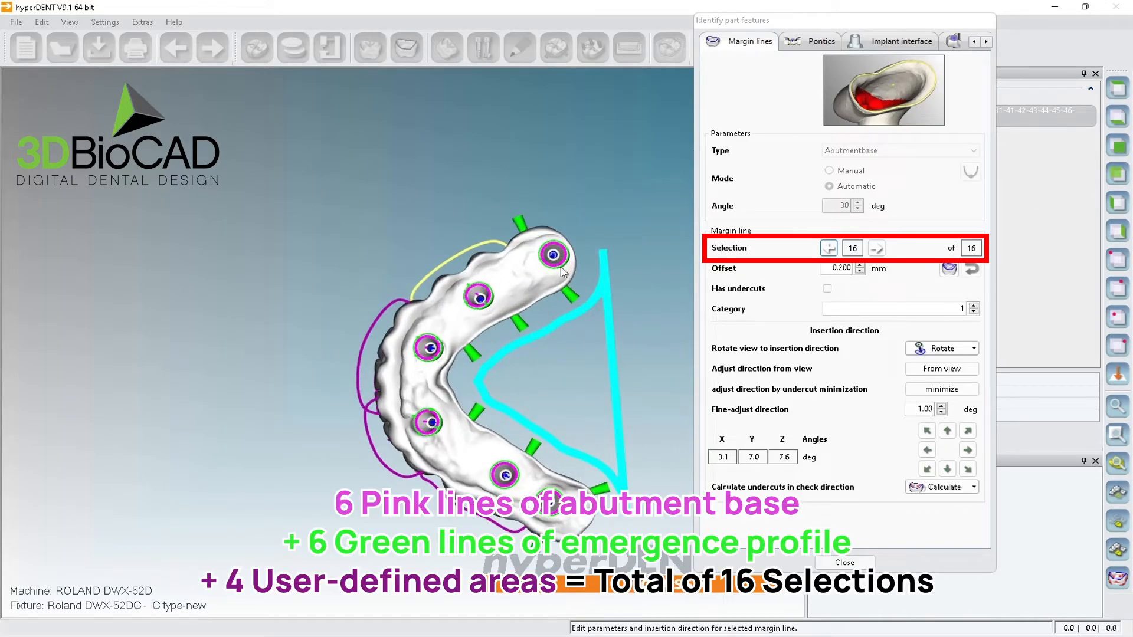
pyautogui.moveTo(559, 272); pyautogui.dragTo(555, 250, button='right')
pyautogui.scroll(2, 553, 270)
pyautogui.moveTo(507, 306); pyautogui.dragTo(451, 265, button='middle')
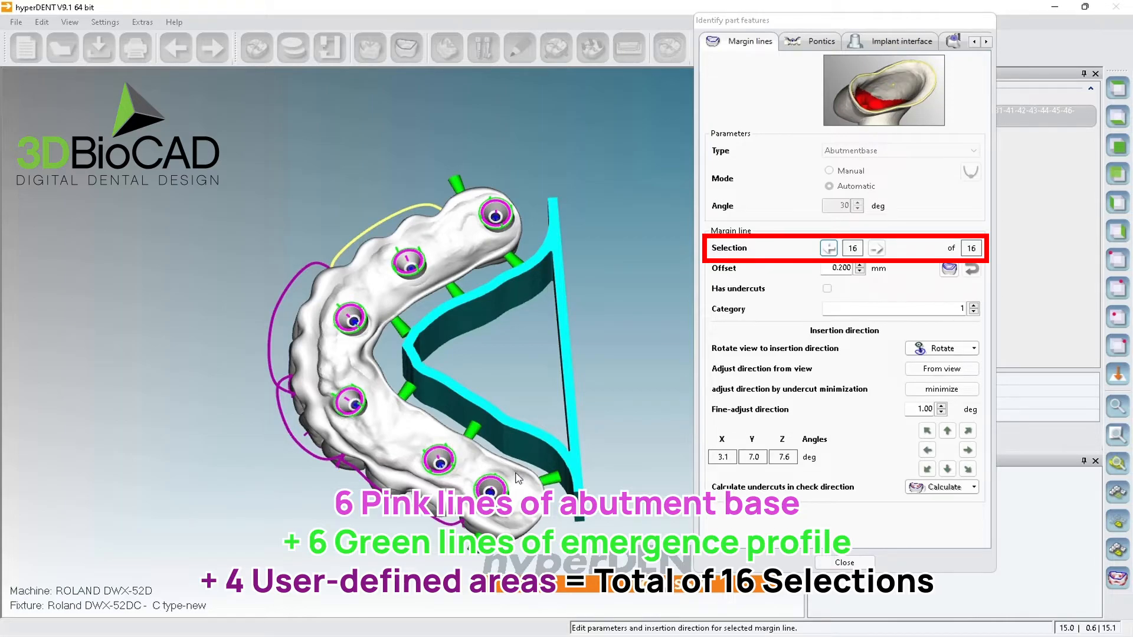
pyautogui.moveTo(517, 478); pyautogui.dragTo(504, 472, button='right')
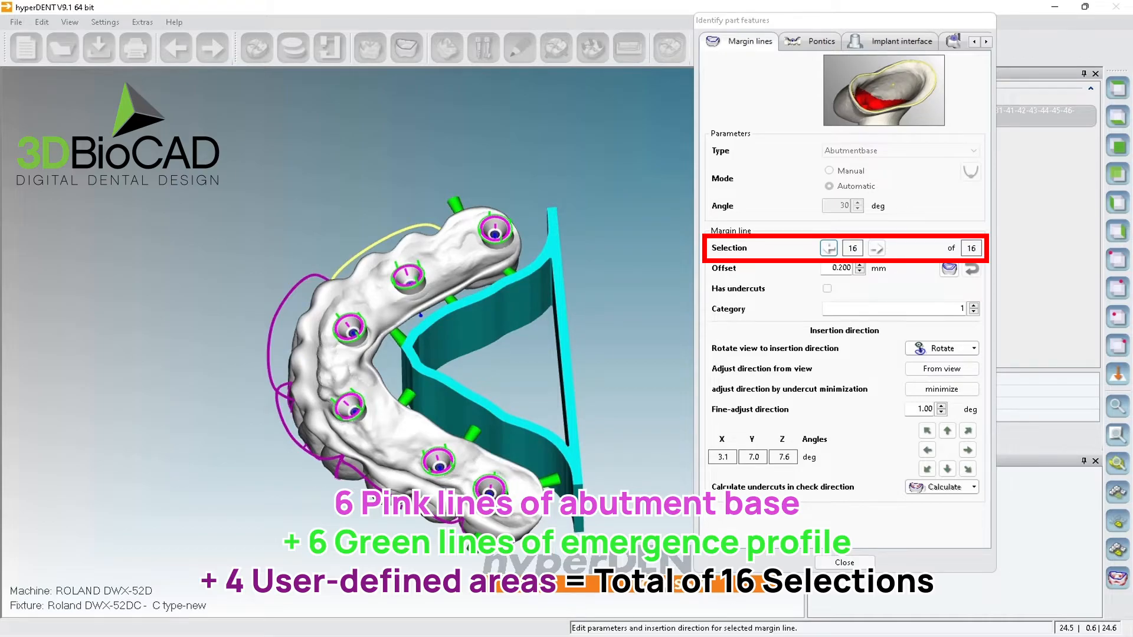
pyautogui.moveTo(505, 472); pyautogui.dragTo(505, 492, button='right')
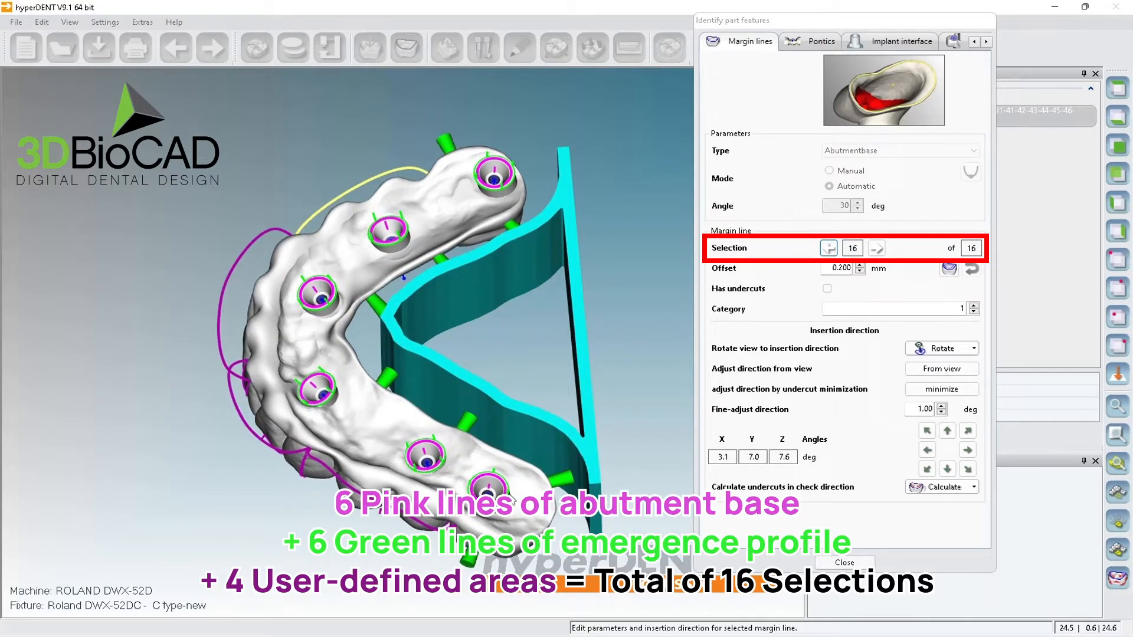
pyautogui.click(508, 494)
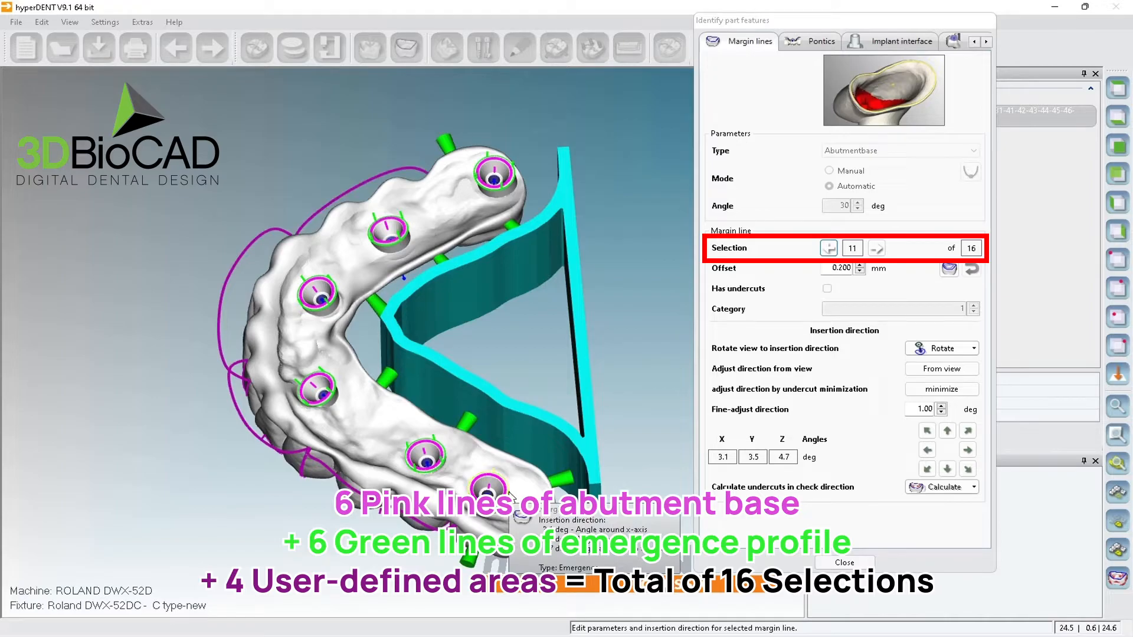
pyautogui.click(512, 505)
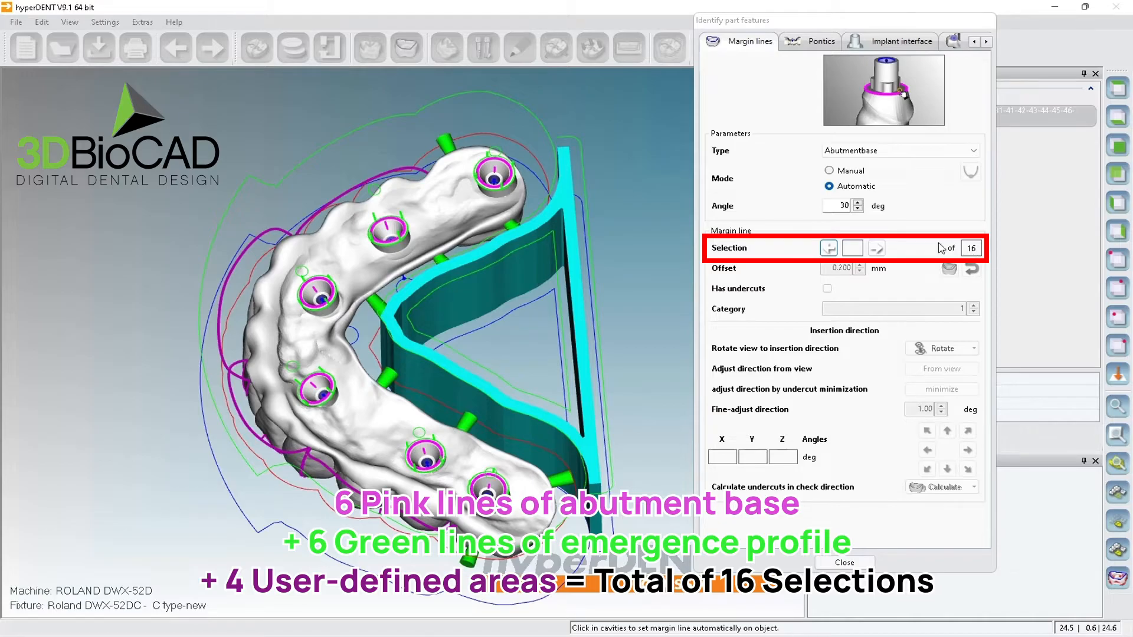
# Set the insertion direction of posterior user-defined area 16 from a slightly tilted top view, with angles X 5.1, Y 3.1 and Z 5.9 degrees.
pyautogui.click(1114, 86)
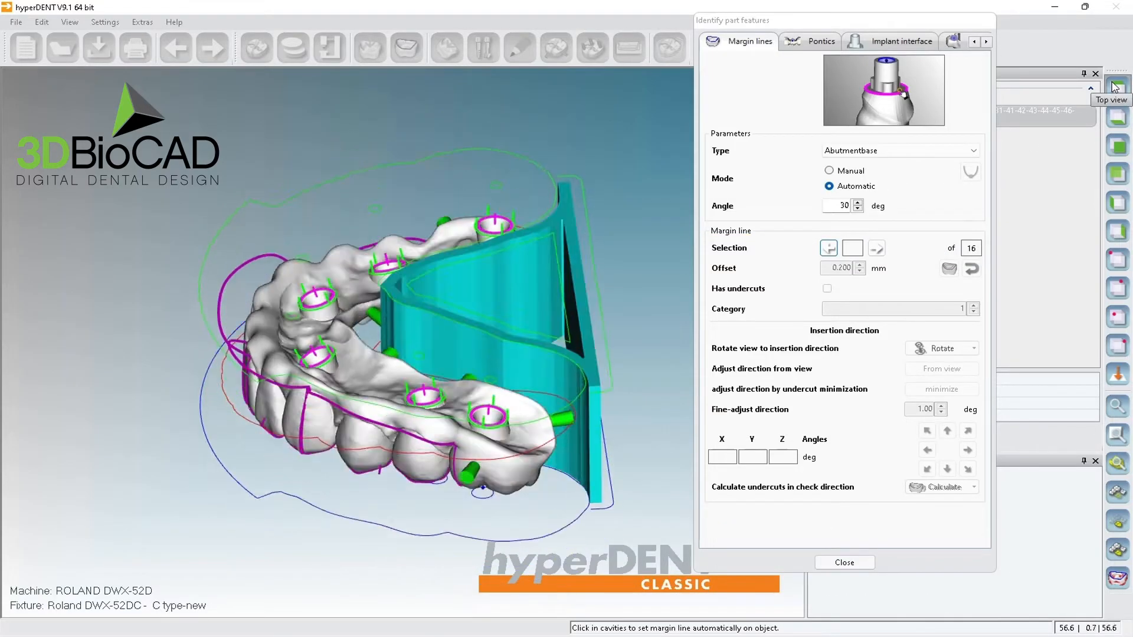
pyautogui.click(365, 532)
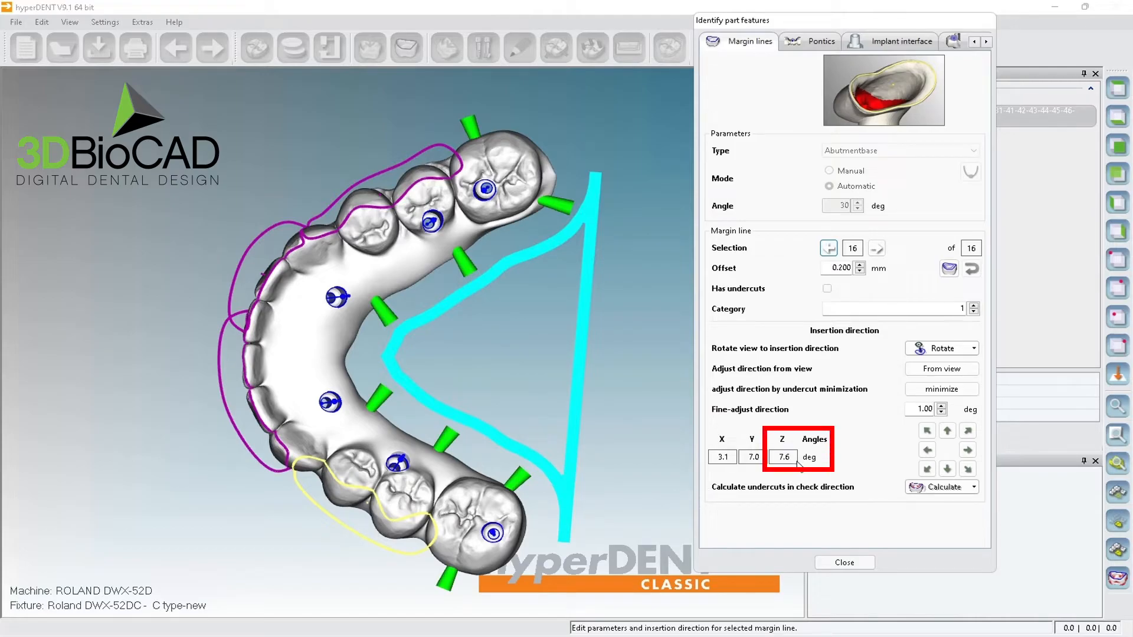
pyautogui.moveTo(476, 539); pyautogui.dragTo(477, 534, button='middle')
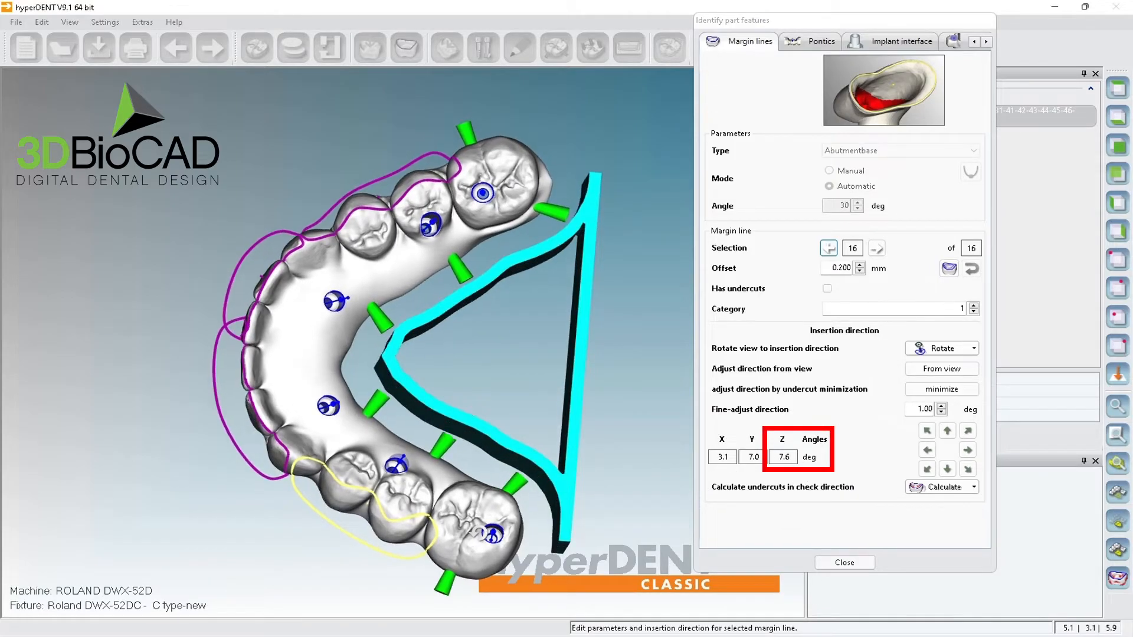
pyautogui.click(931, 370)
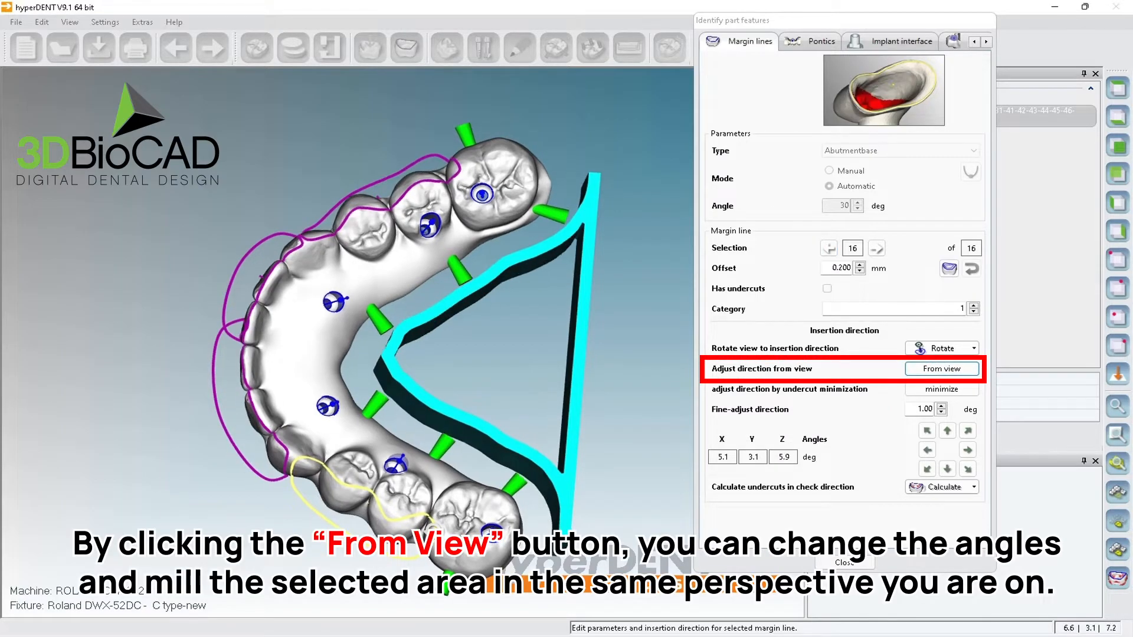
# Set the insertion directions of posterior user-defined areas 16 and 15 from tilted views, giving area 16 angles X 8.6, Y 3.1 and Z 9.1 degrees.
pyautogui.click(941, 369)
pyautogui.click(828, 248)
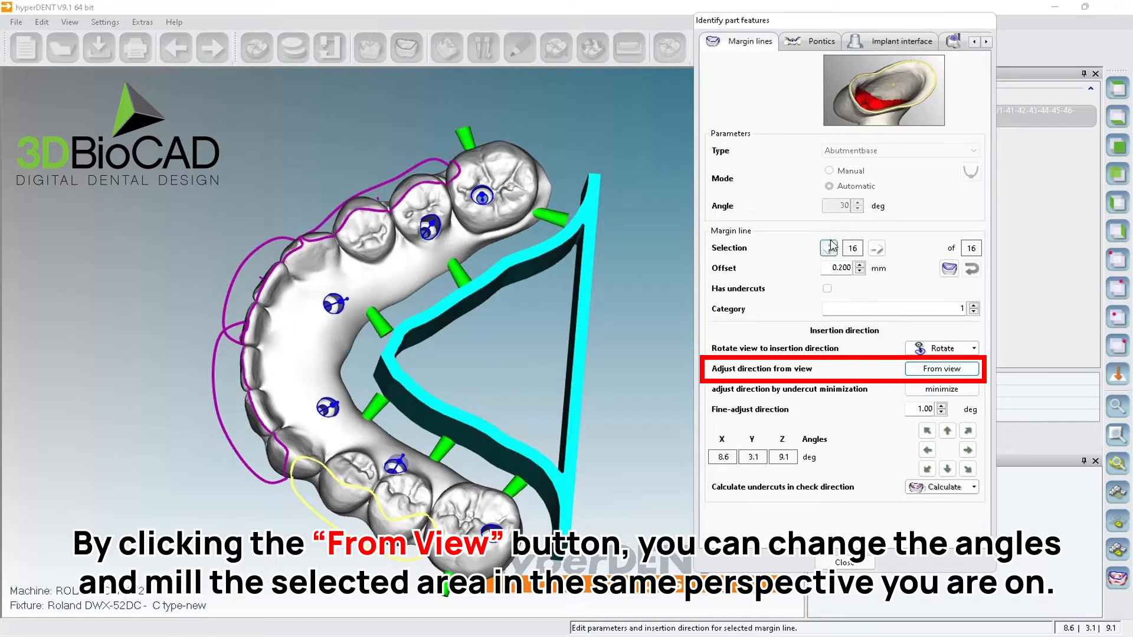
pyautogui.moveTo(430, 280); pyautogui.dragTo(440, 298, button='middle')
pyautogui.click(929, 369)
pyautogui.moveTo(575, 281); pyautogui.dragTo(574, 283, button='middle')
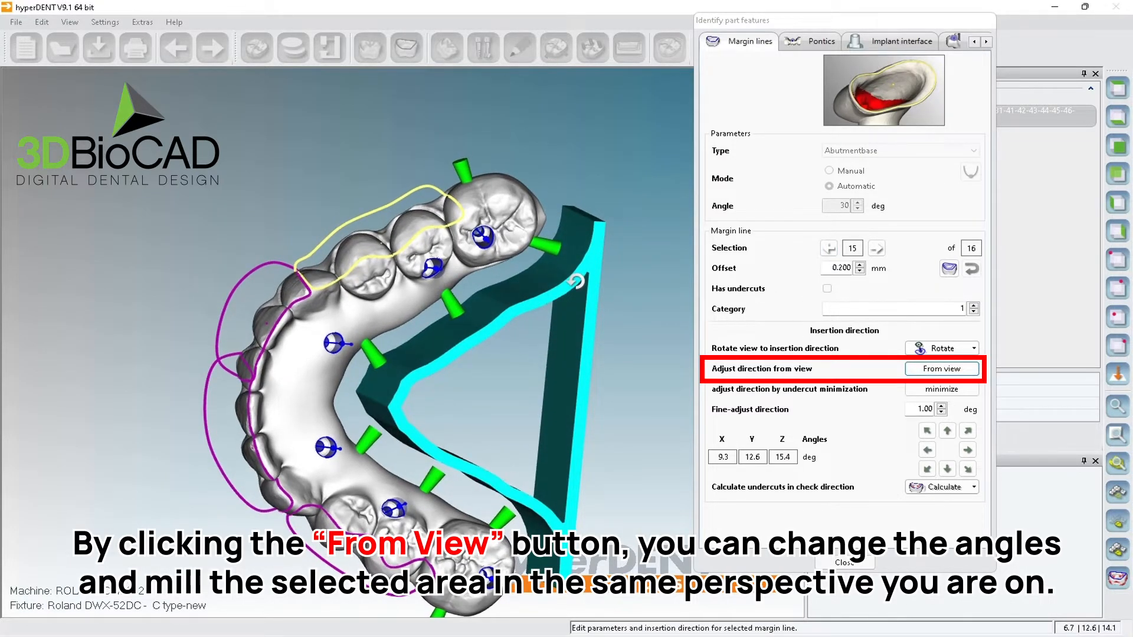
pyautogui.click(941, 369)
# Set the insertion direction of anterior user-defined area 14 from a steeply tilted view, with angles X 21.6, Y 44.6 and Z 46.7 degrees.
pyautogui.click(828, 247)
pyautogui.moveTo(291, 453); pyautogui.dragTo(348, 446, button='middle')
pyautogui.moveTo(358, 345); pyautogui.dragTo(404, 356, button='middle')
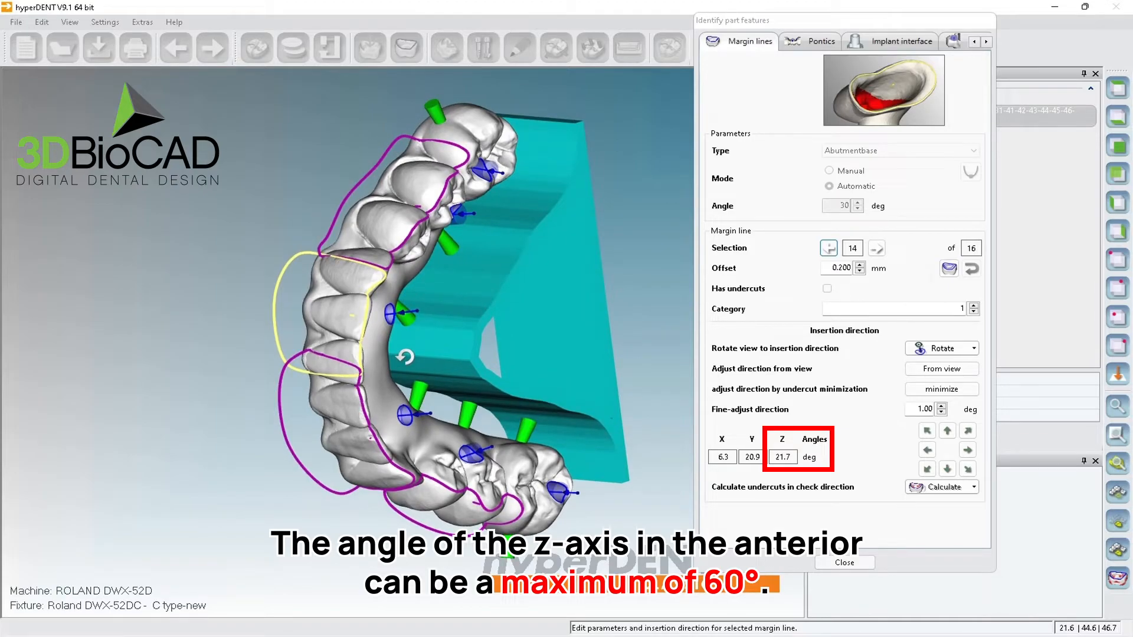
pyautogui.click(942, 368)
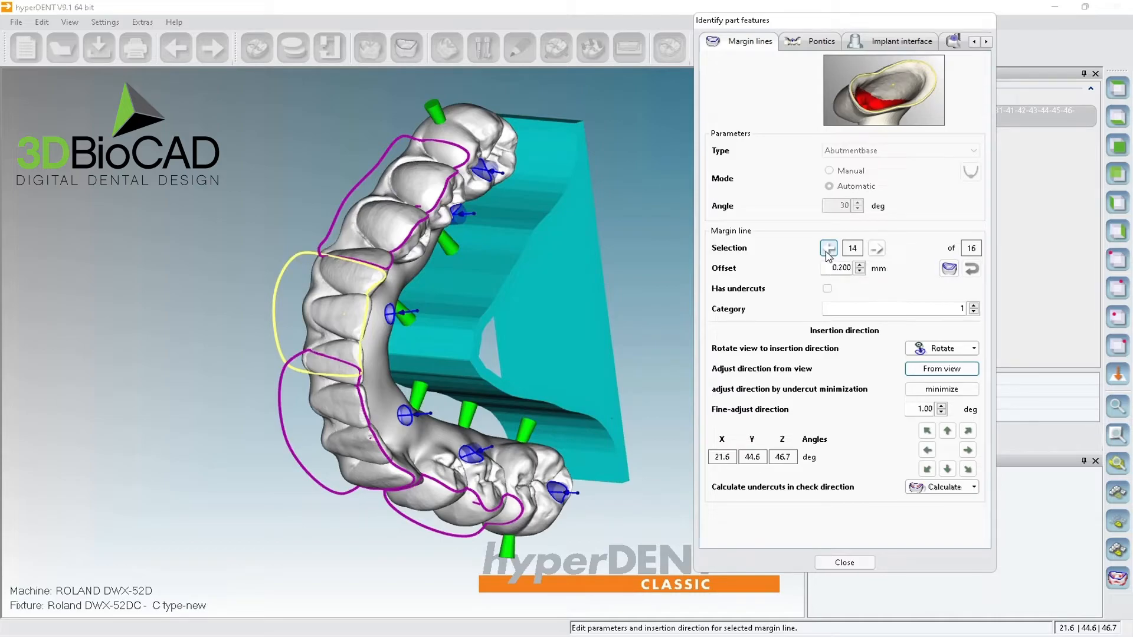
# Display the blank and fixture, set area 13's insertion direction from view at X 20.5, Y 52.3, Z 53.4 degrees, and finish part feature identification.
pyautogui.click(1118, 552)
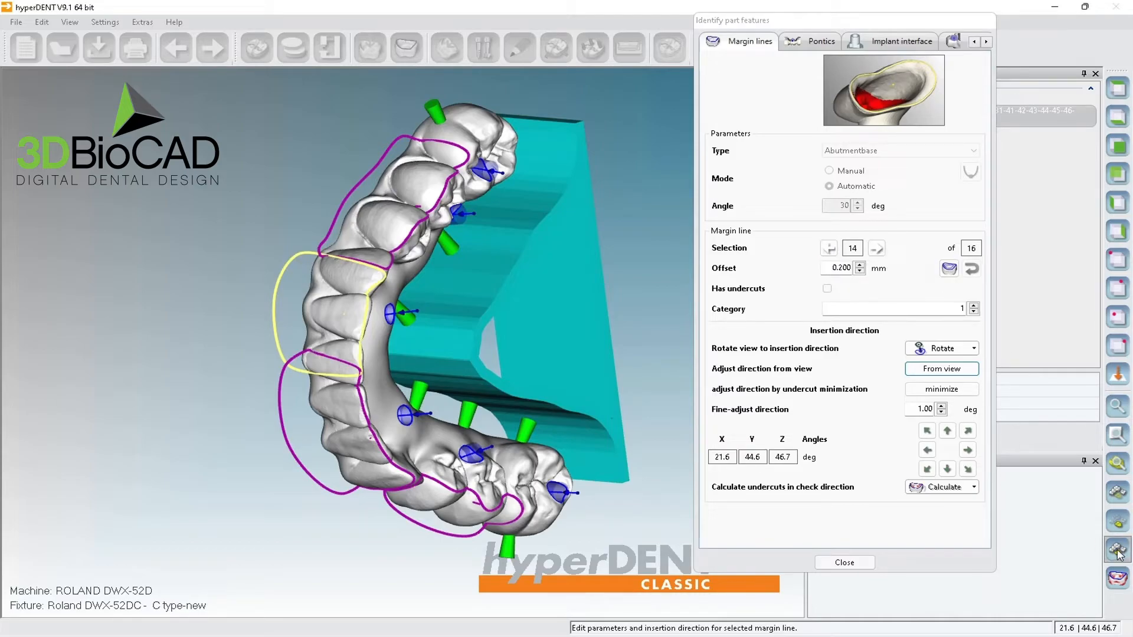
pyautogui.click(1118, 552)
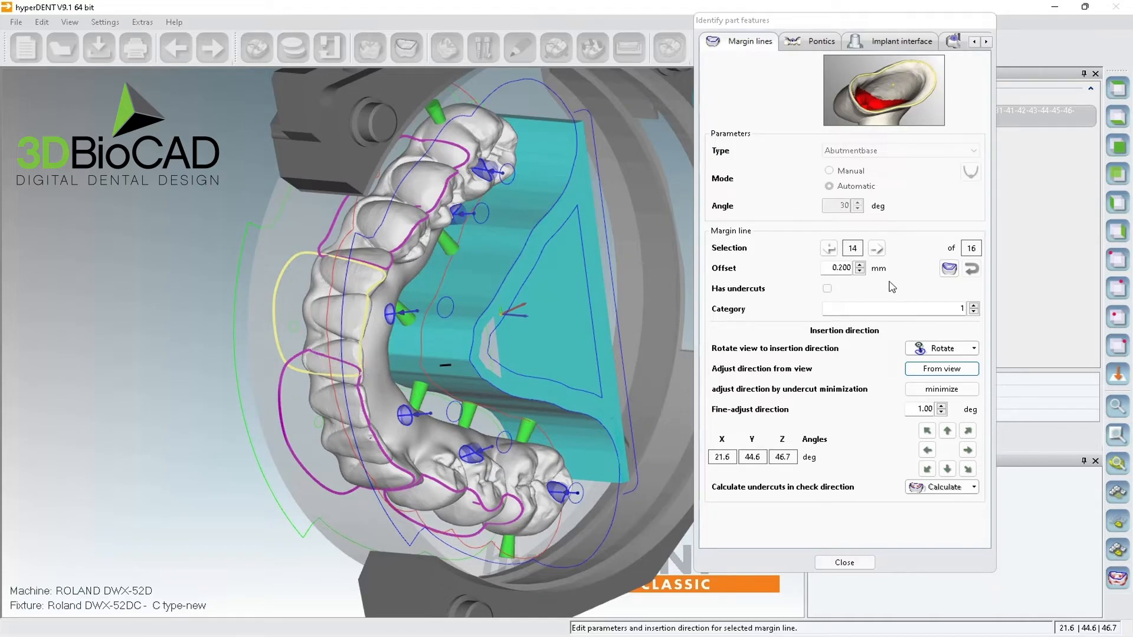
pyautogui.click(829, 248)
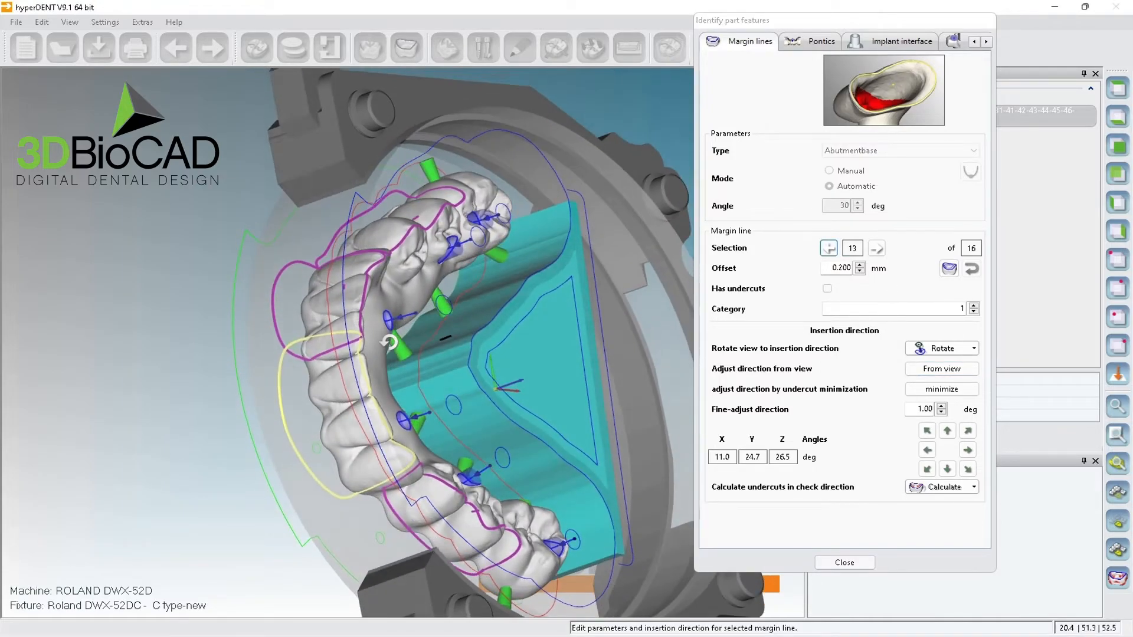
pyautogui.click(960, 373)
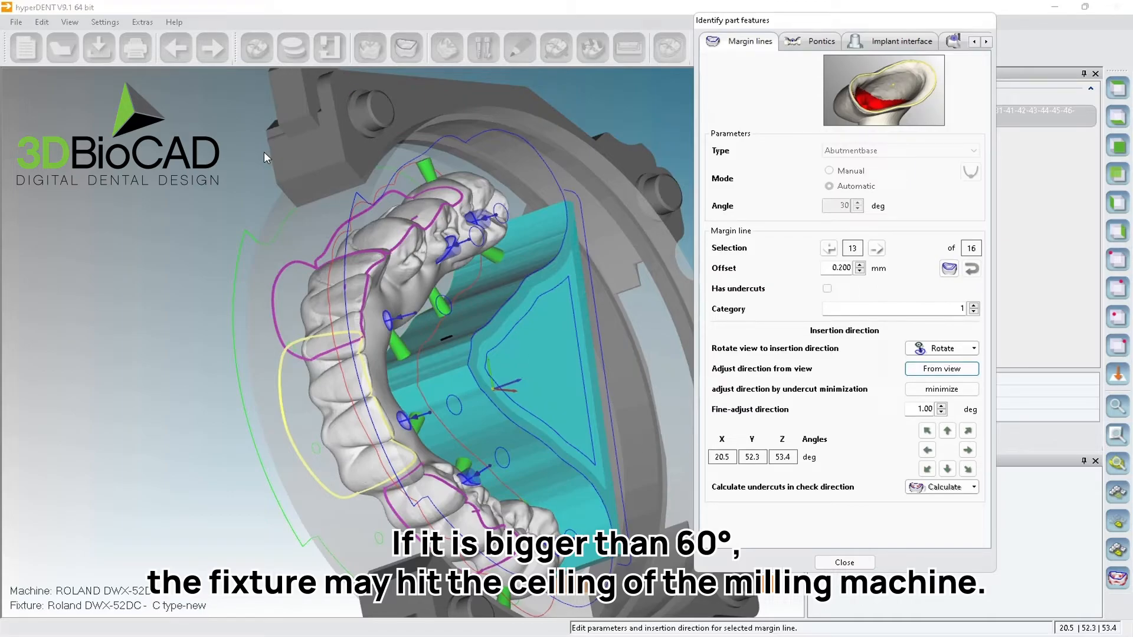
pyautogui.click(861, 565)
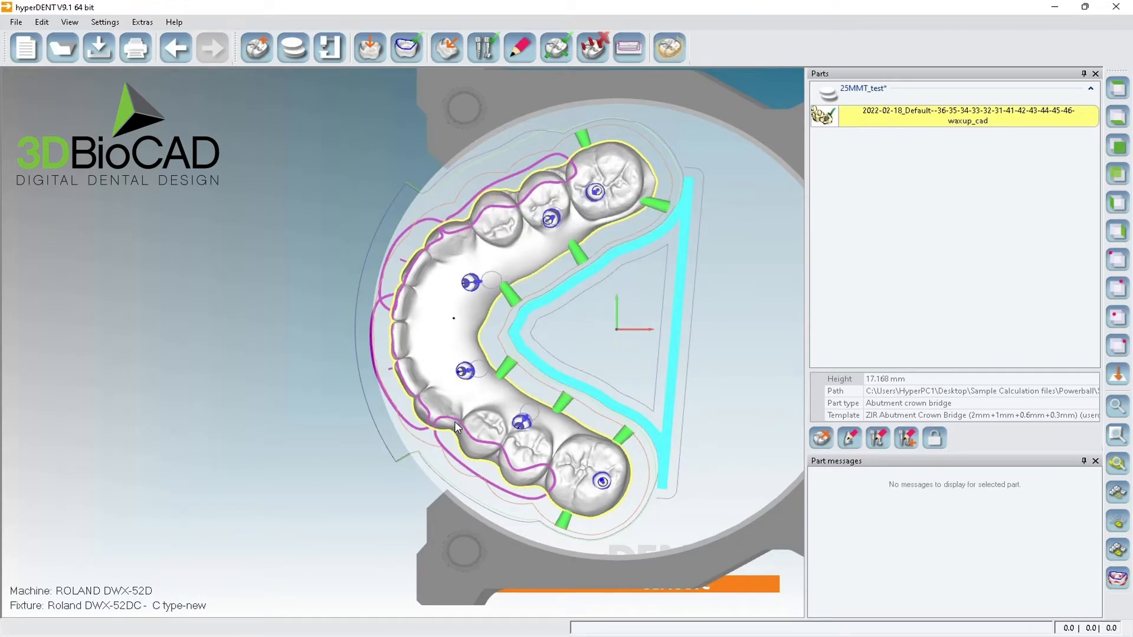
# Reposition the bridge slightly within the blank so its milling boundary lies completely inside the fixture boundary, checking the part messages.
pyautogui.moveTo(458, 403)
pyautogui.click(434, 376)
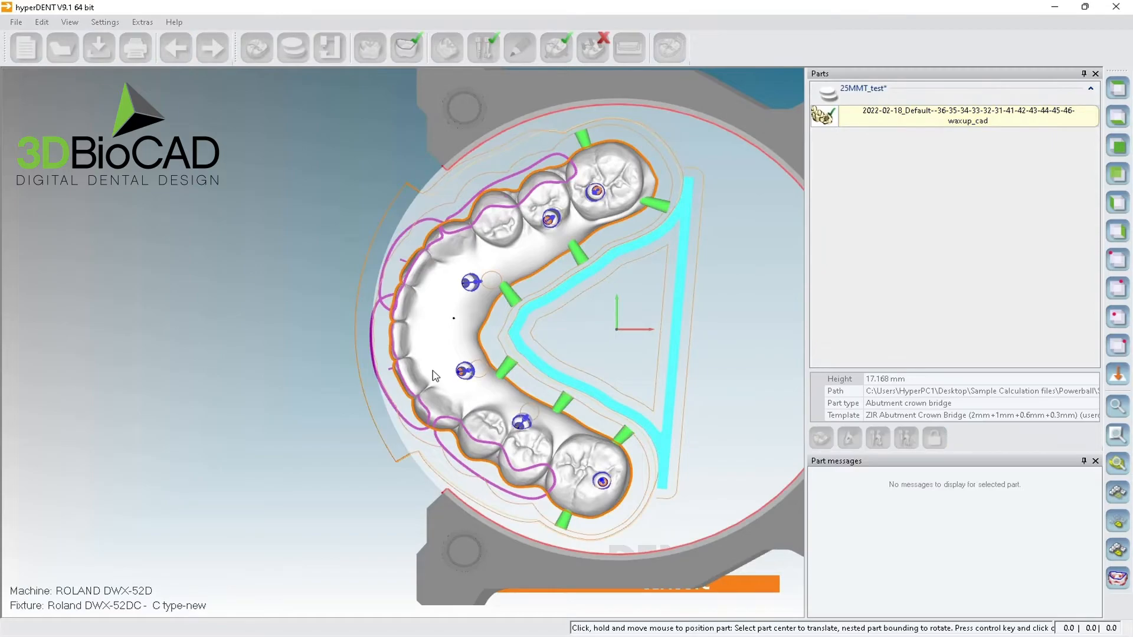
pyautogui.moveTo(435, 376); pyautogui.dragTo(435, 382)
pyautogui.click(192, 382)
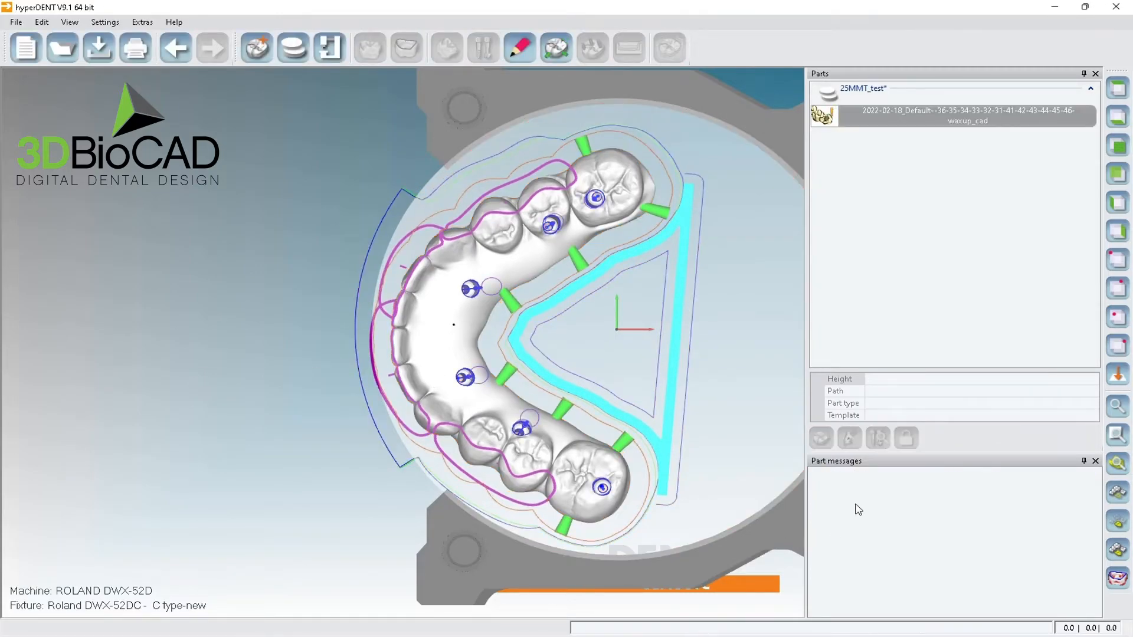
pyautogui.click(463, 375)
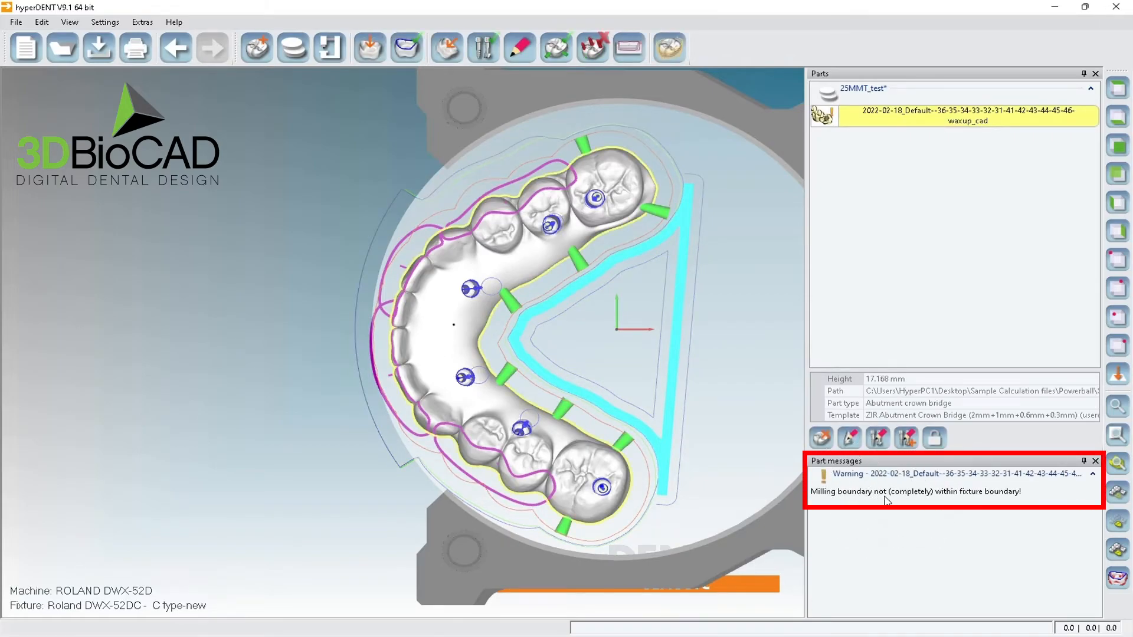
pyautogui.doubleClick(468, 400)
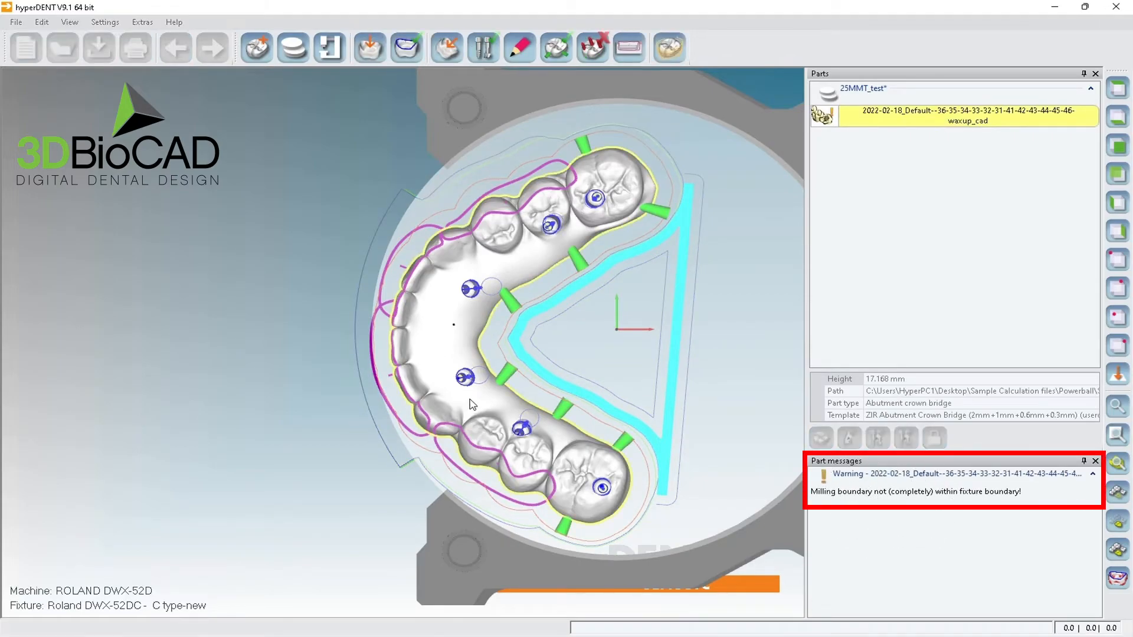
pyautogui.moveTo(470, 401); pyautogui.dragTo(472, 398)
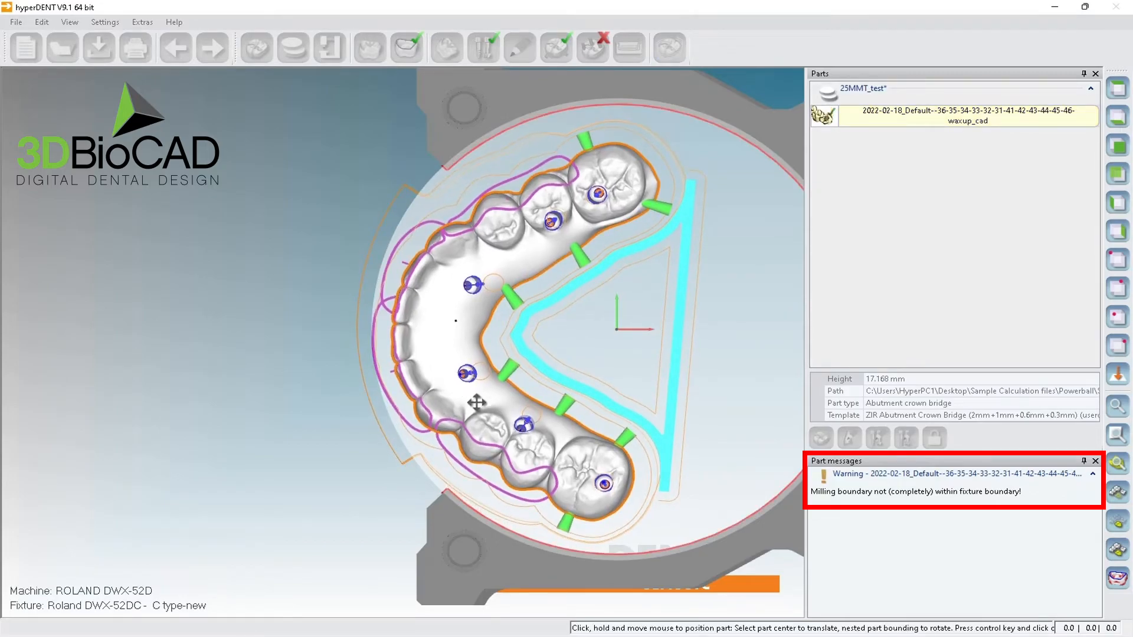
pyautogui.click(233, 428)
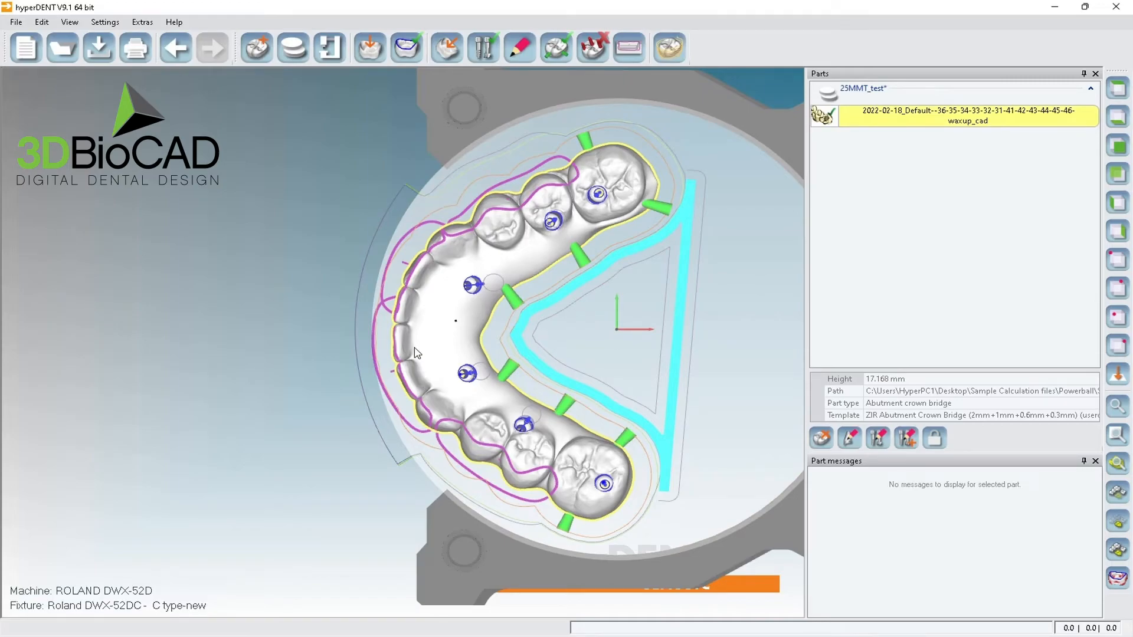
# Assign the template ZIR Abutment Crown Bridge (2mm+1mm+0.6mm+0.3mm) [JA Powerball] to the bridge and make its full name readable in the part details.
pyautogui.click(484, 57)
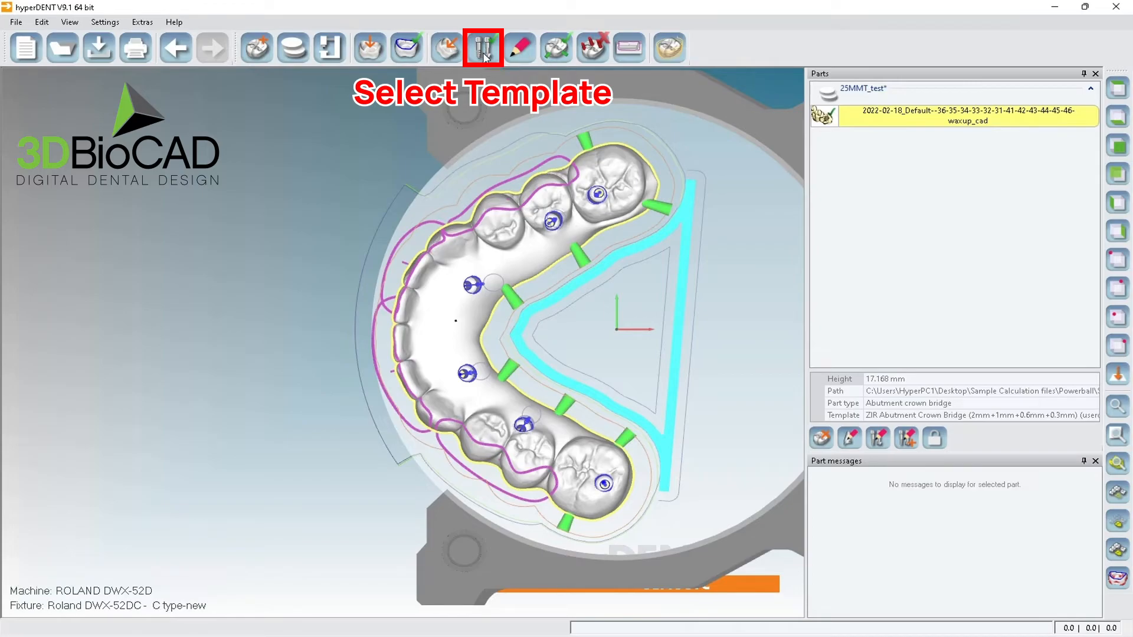
pyautogui.click(818, 130)
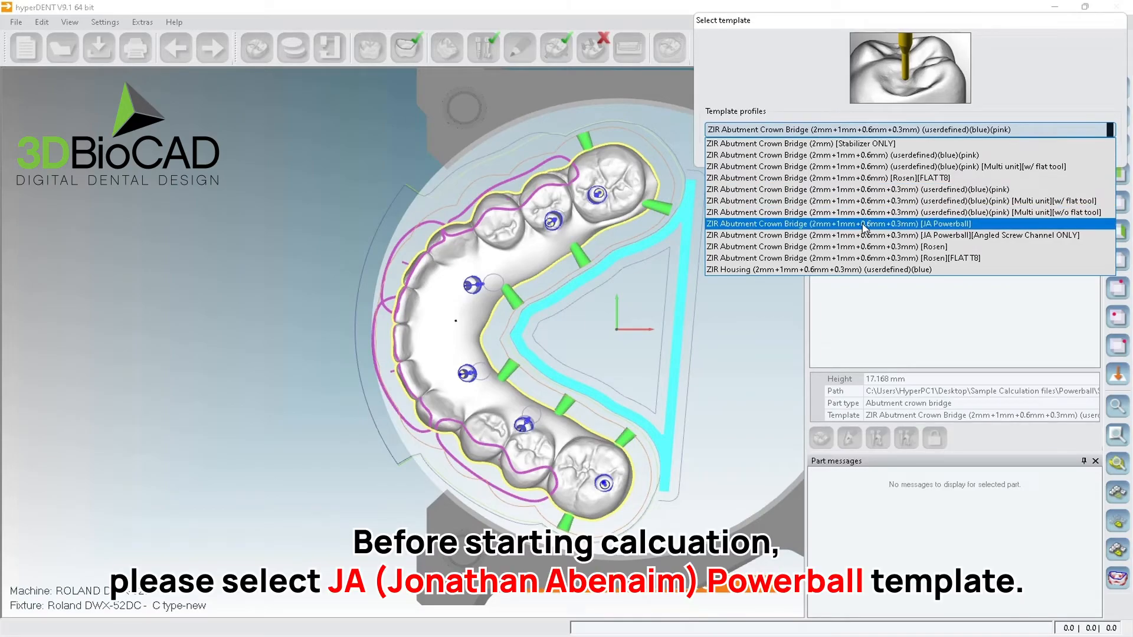
pyautogui.click(1024, 77)
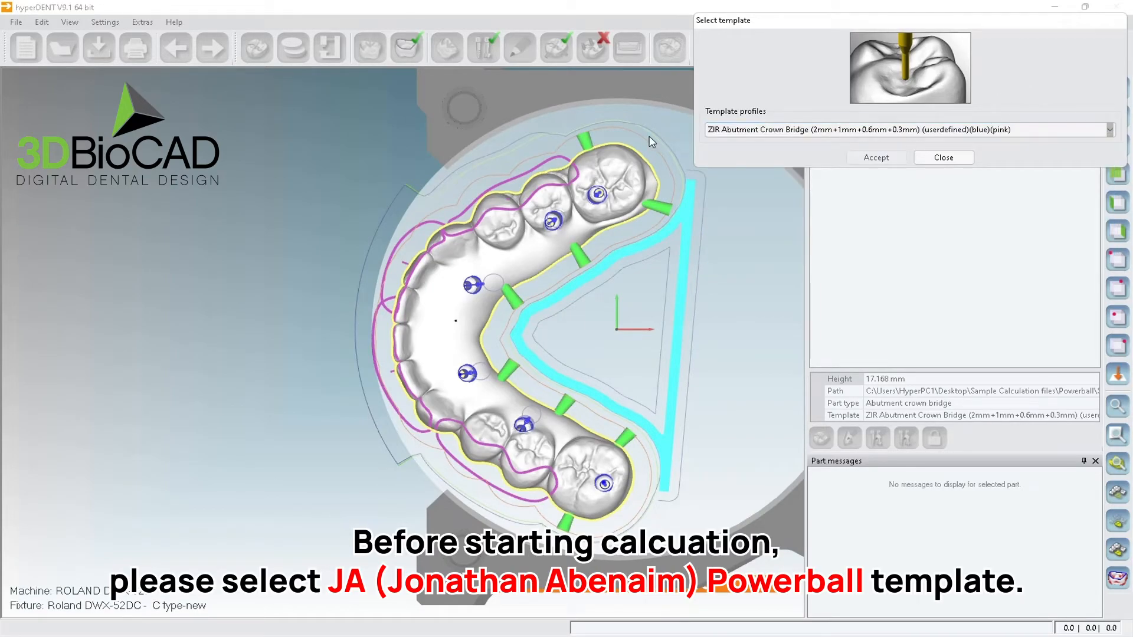
pyautogui.click(1015, 136)
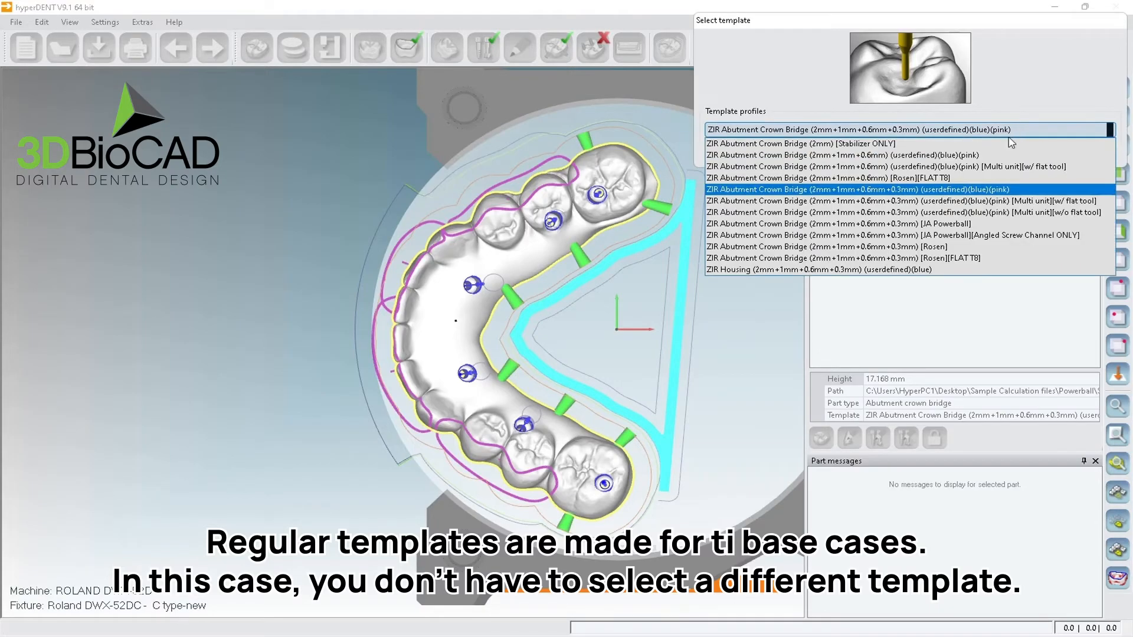
pyautogui.click(982, 228)
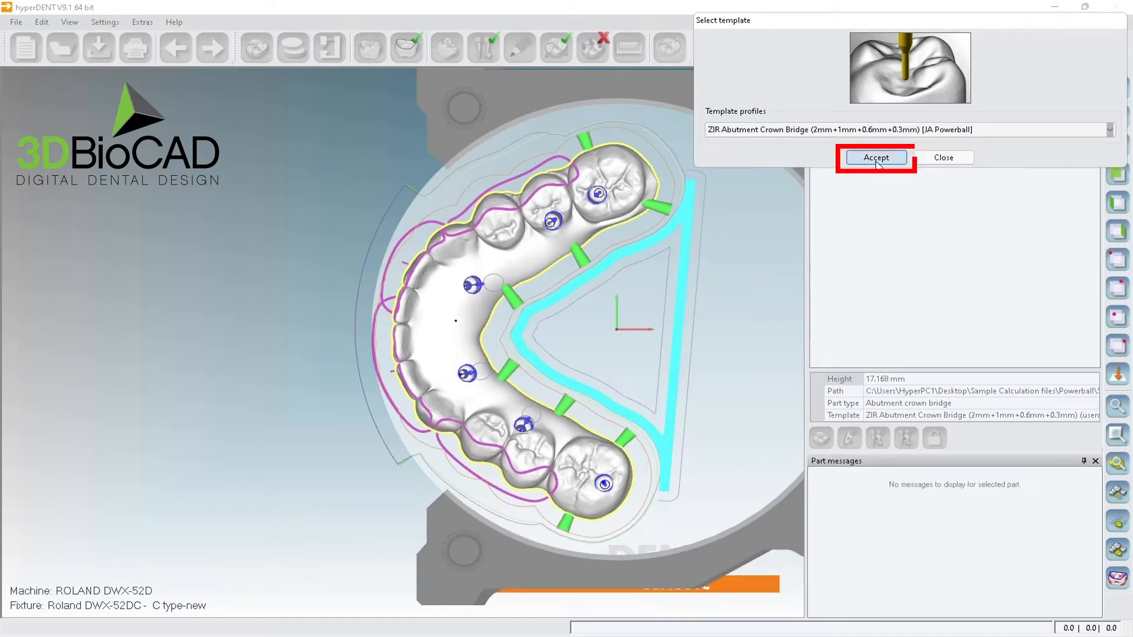
pyautogui.click(944, 158)
pyautogui.moveTo(807, 308); pyautogui.dragTo(760, 308)
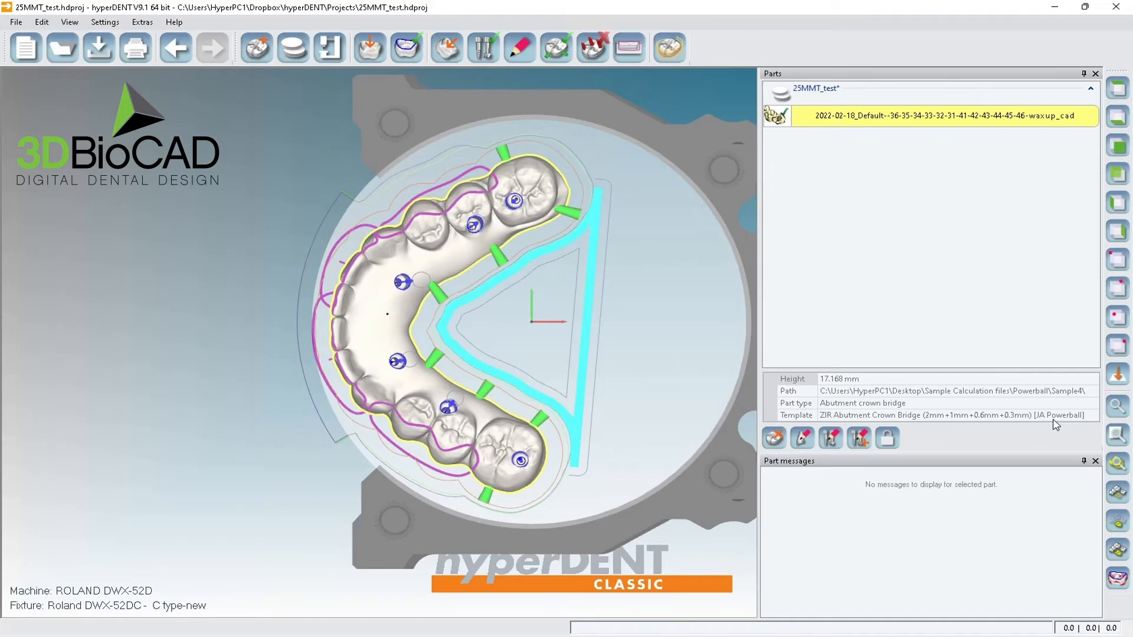
# Save the 25MMT_test project and start its calculation.
pyautogui.click(95, 59)
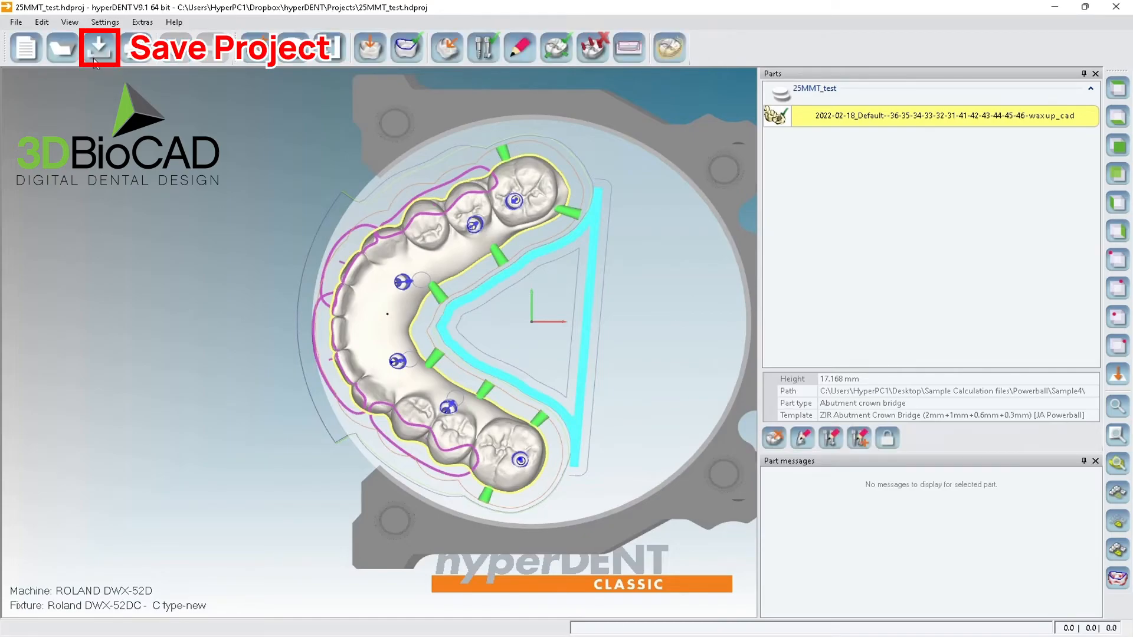
pyautogui.click(663, 57)
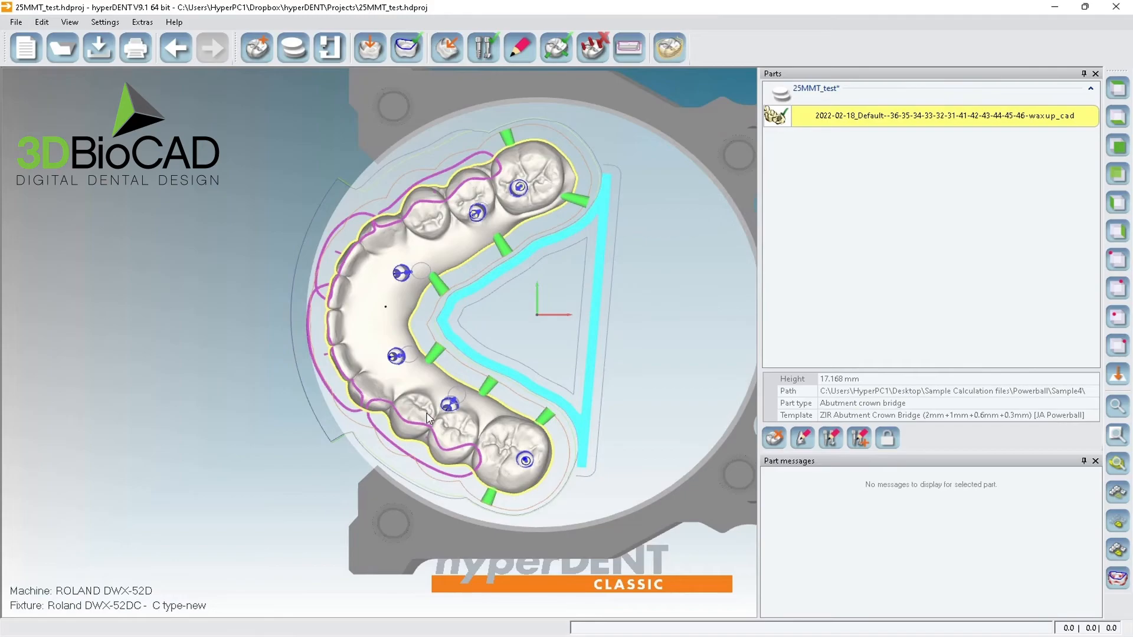
# Examine the posterior user-defined area beside the premolars and molar from several tilted views to judge its insertion angle.
pyautogui.scroll(2, 425, 412)
pyautogui.moveTo(384, 397); pyautogui.dragTo(358, 397, button='middle')
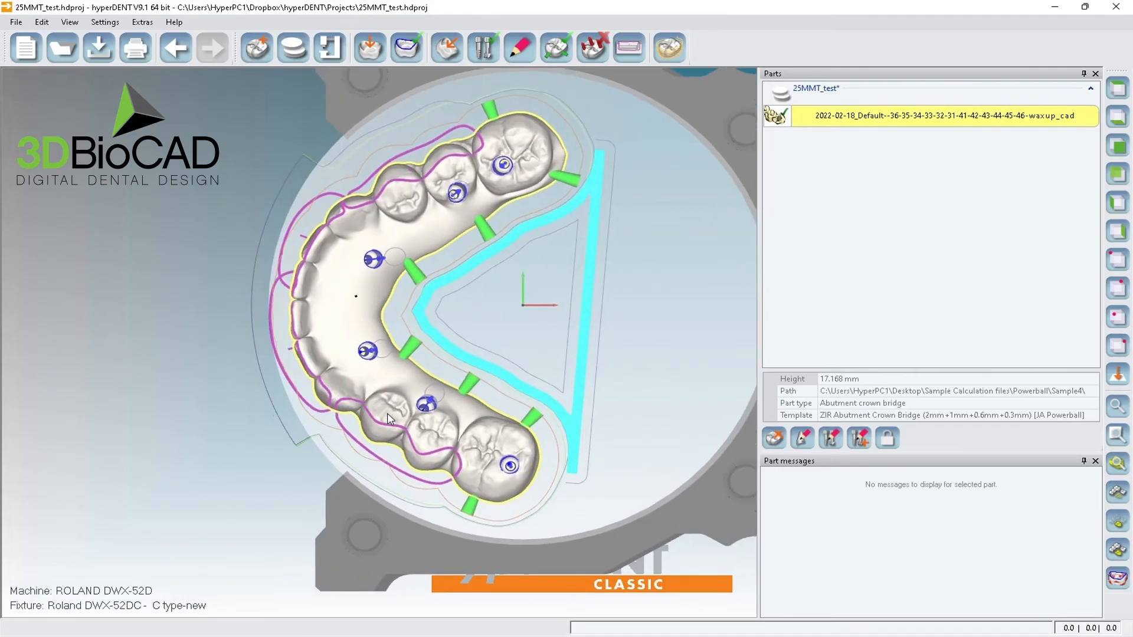
pyautogui.scroll(5, 388, 416)
pyautogui.moveTo(428, 459); pyautogui.dragTo(424, 446, button='right')
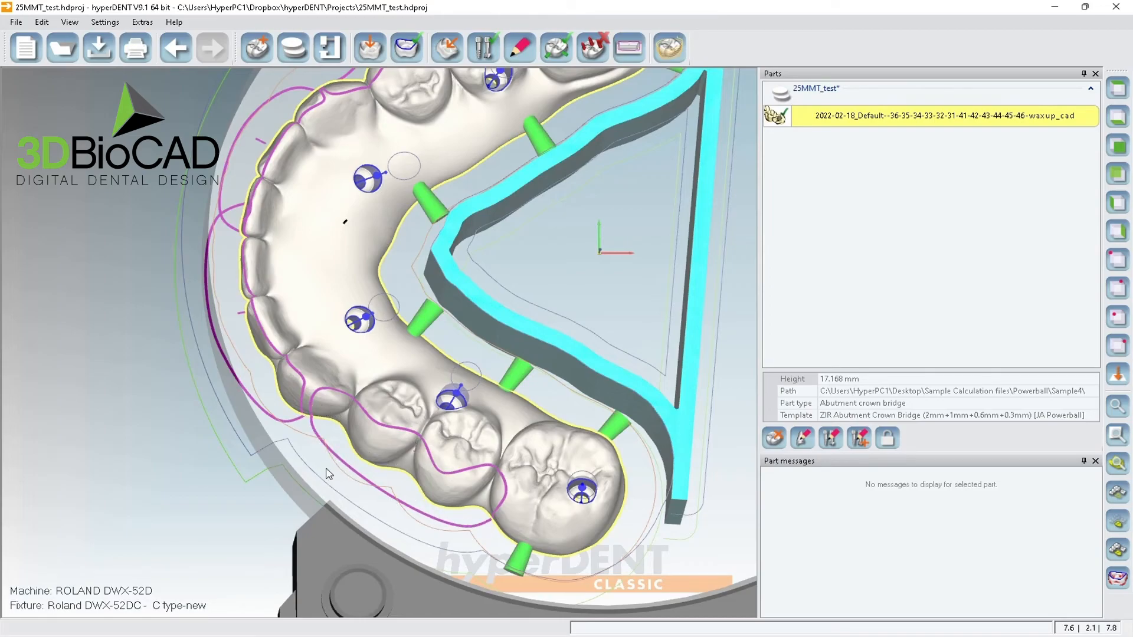
pyautogui.moveTo(323, 488)
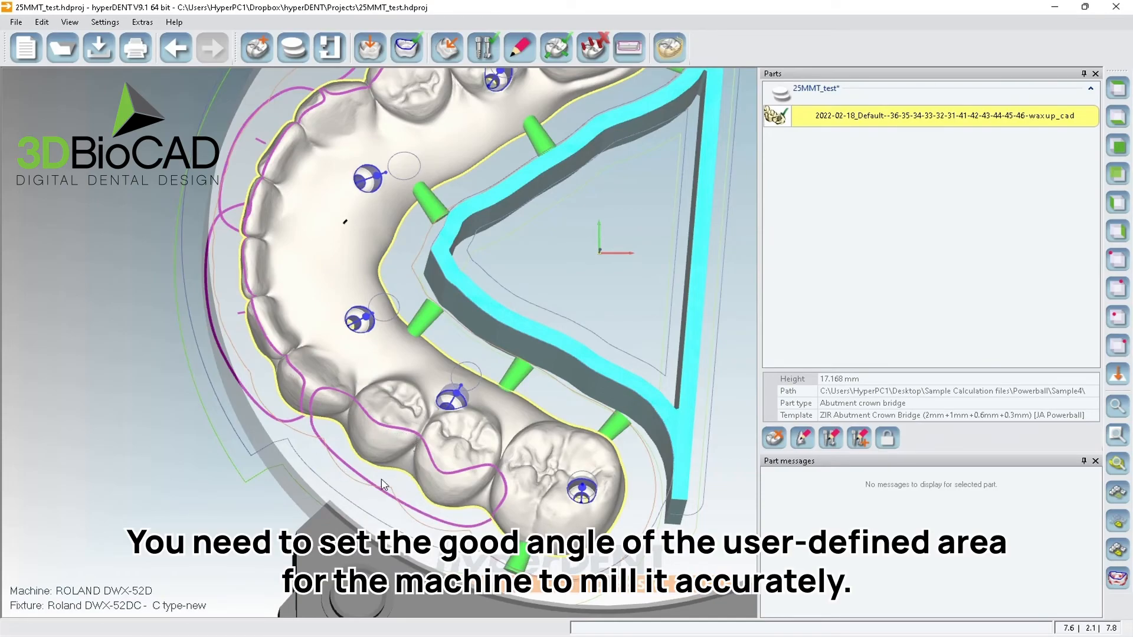
pyautogui.moveTo(456, 436); pyautogui.dragTo(446, 476, button='middle')
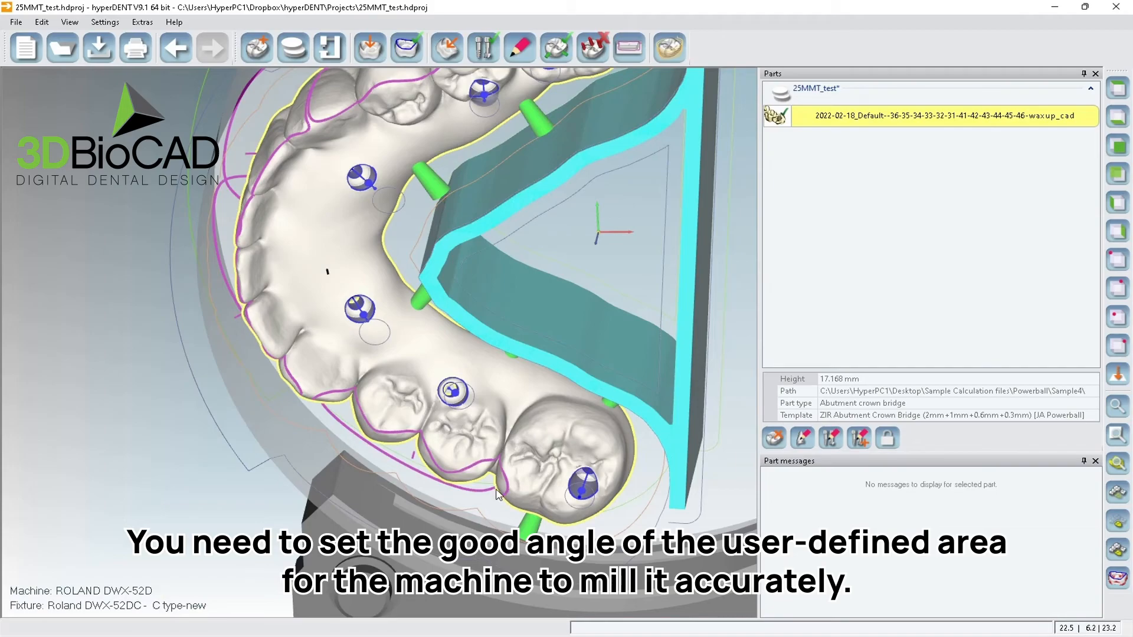
pyautogui.moveTo(500, 497)
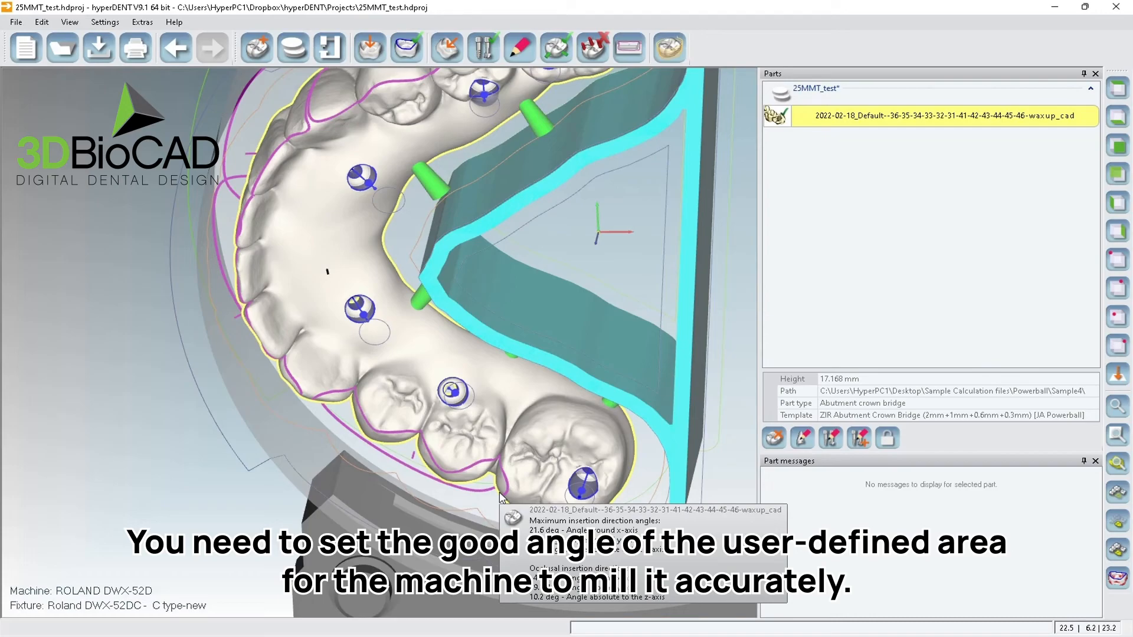
pyautogui.moveTo(490, 442); pyautogui.dragTo(497, 408, button='middle')
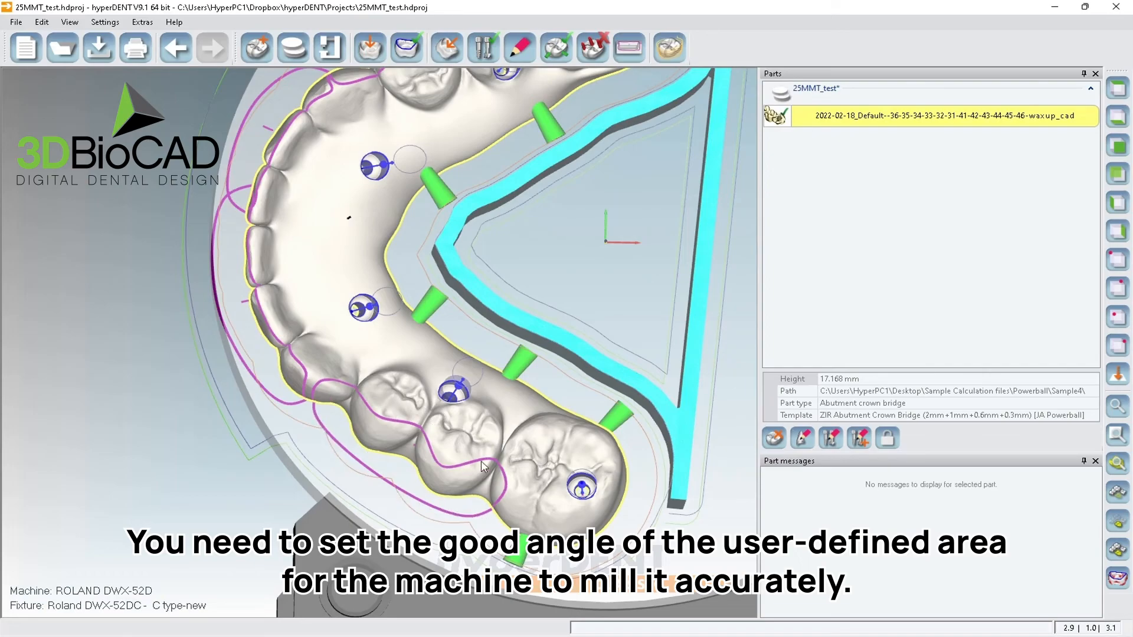
# Examine the direction sticks and contours of the anterior user-defined areas from lingual and facial views to check their insertion angles.
pyautogui.moveTo(258, 258); pyautogui.dragTo(489, 422, button='middle')
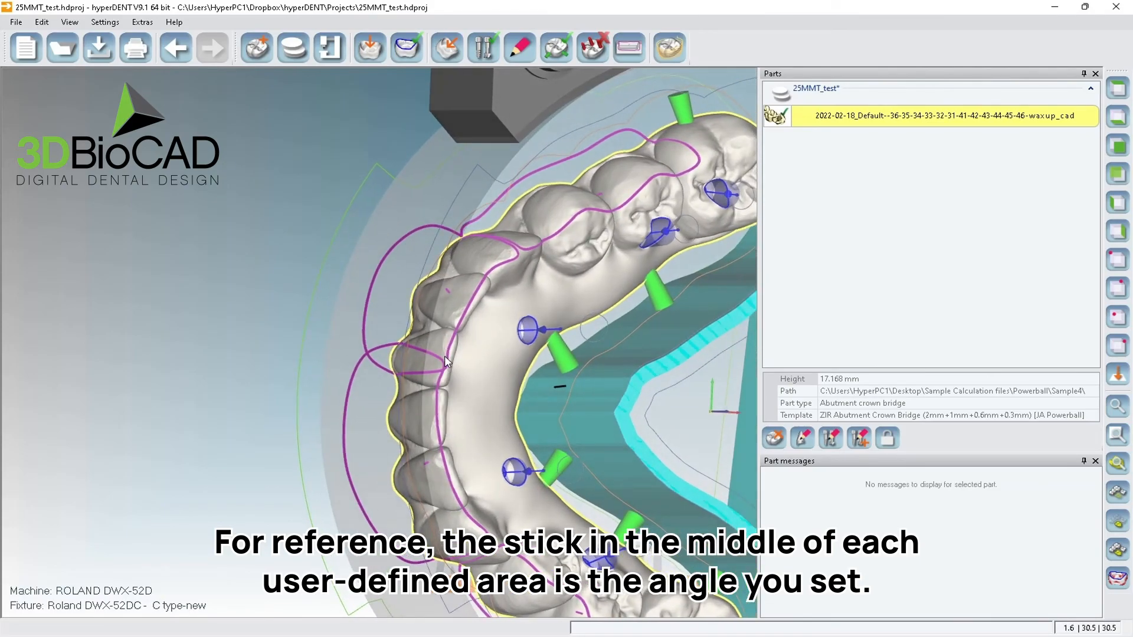
pyautogui.click(474, 525)
pyautogui.moveTo(480, 560); pyautogui.dragTo(483, 525, button='middle')
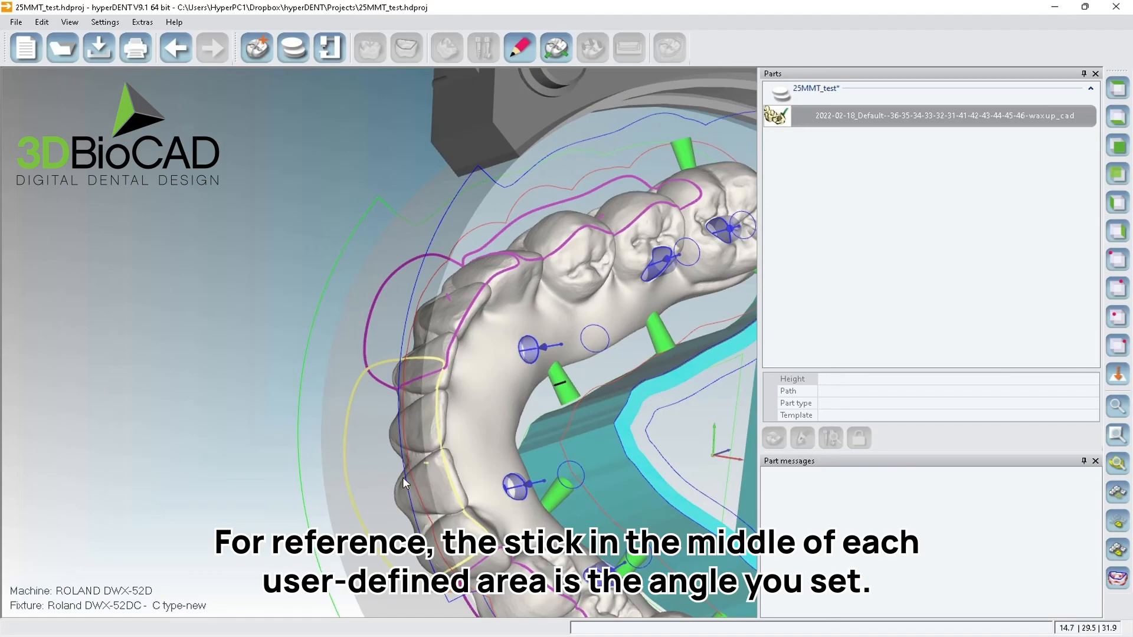
pyautogui.moveTo(403, 477)
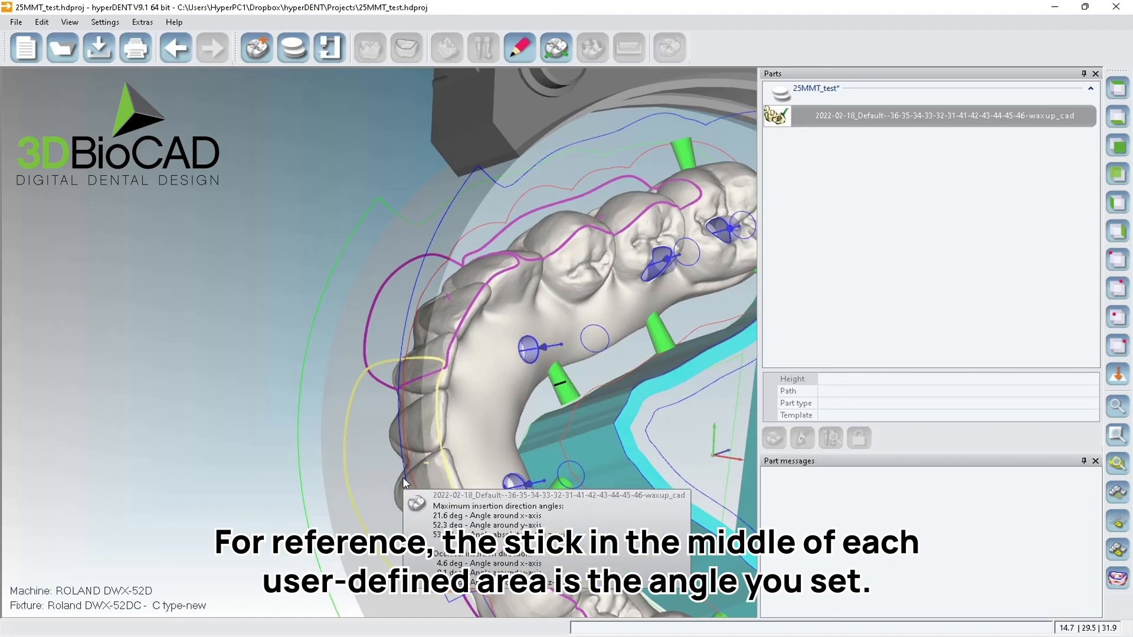
pyautogui.moveTo(403, 483); pyautogui.dragTo(445, 422, button='middle')
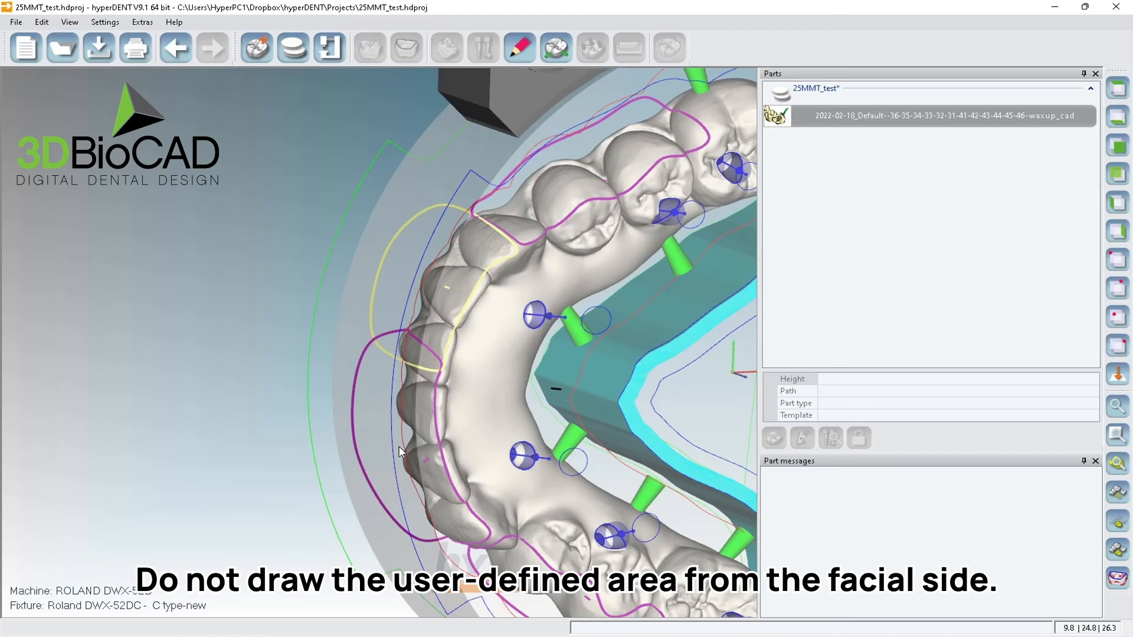
pyautogui.moveTo(397, 436); pyautogui.dragTo(429, 377, button='middle')
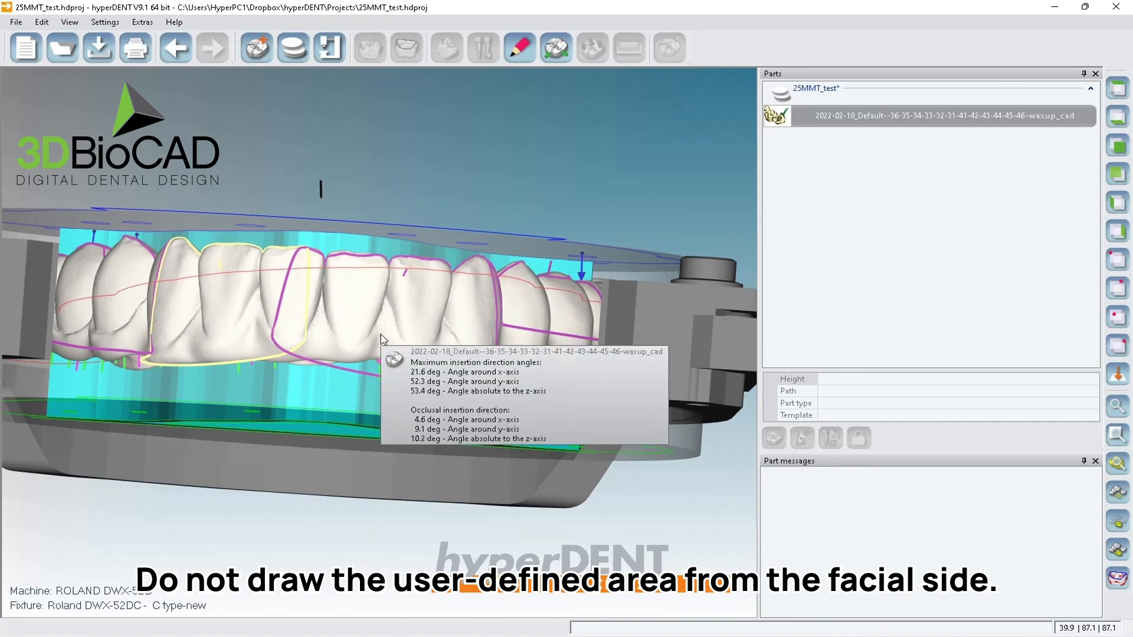
pyautogui.moveTo(381, 341); pyautogui.dragTo(359, 403, button='middle')
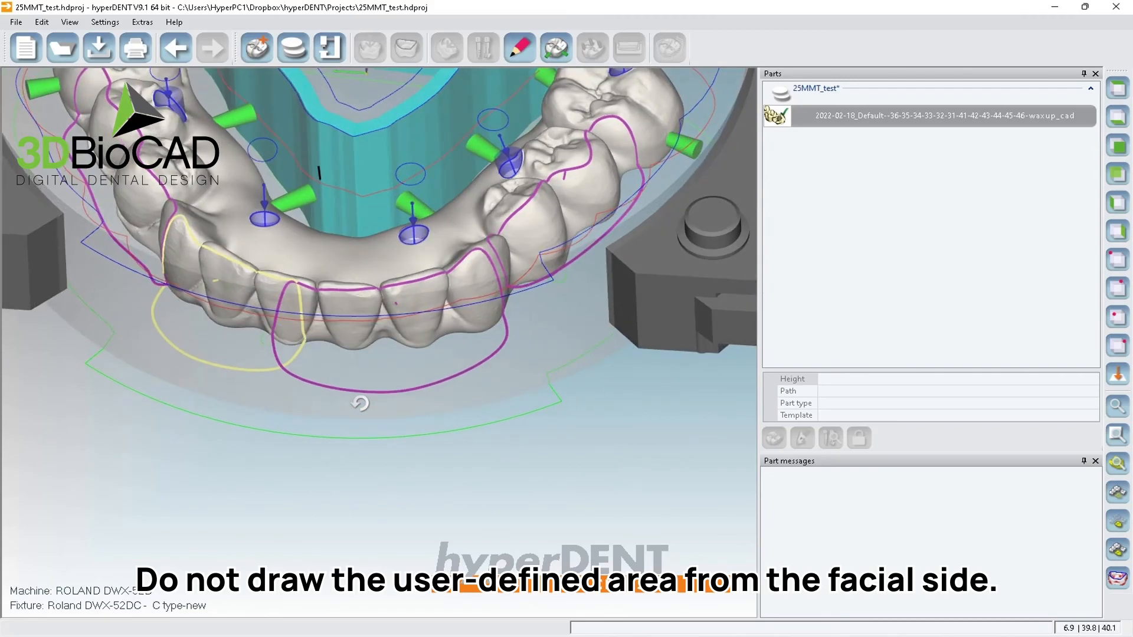
# Inspect how the user-defined areas follow the full arch, from the overlapping anterior contours on the facial side round to the occlusal side.
pyautogui.moveTo(301, 352)
pyautogui.moveTo(477, 338)
pyautogui.scroll(-5, 374, 411)
pyautogui.moveTo(374, 413); pyautogui.dragTo(515, 446, button='right')
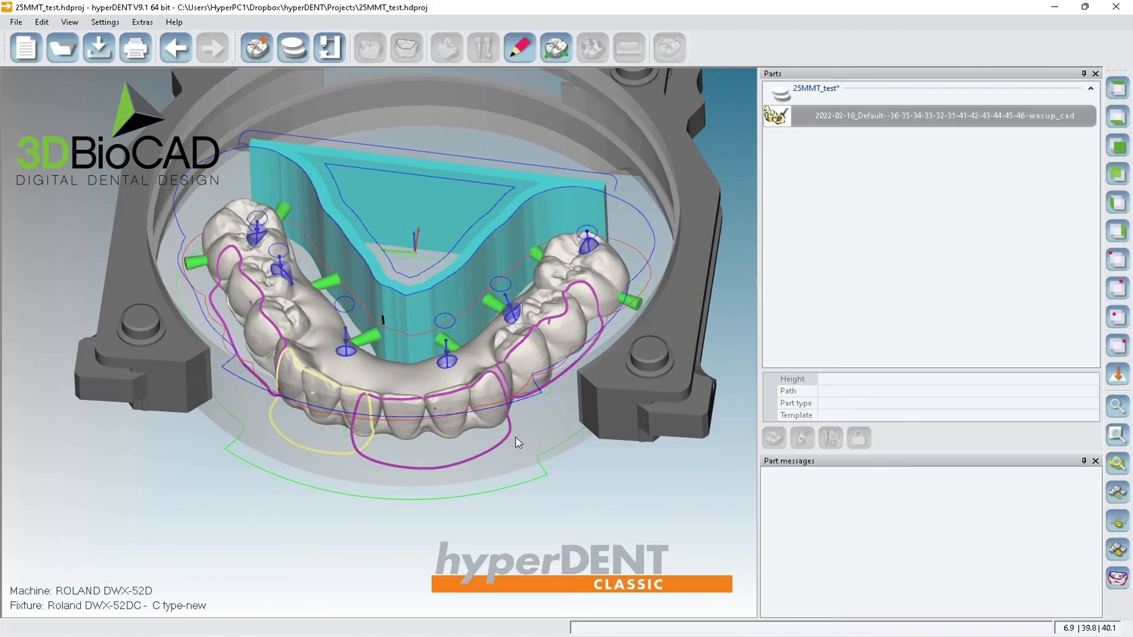
pyautogui.moveTo(443, 443); pyautogui.dragTo(356, 453, button='right')
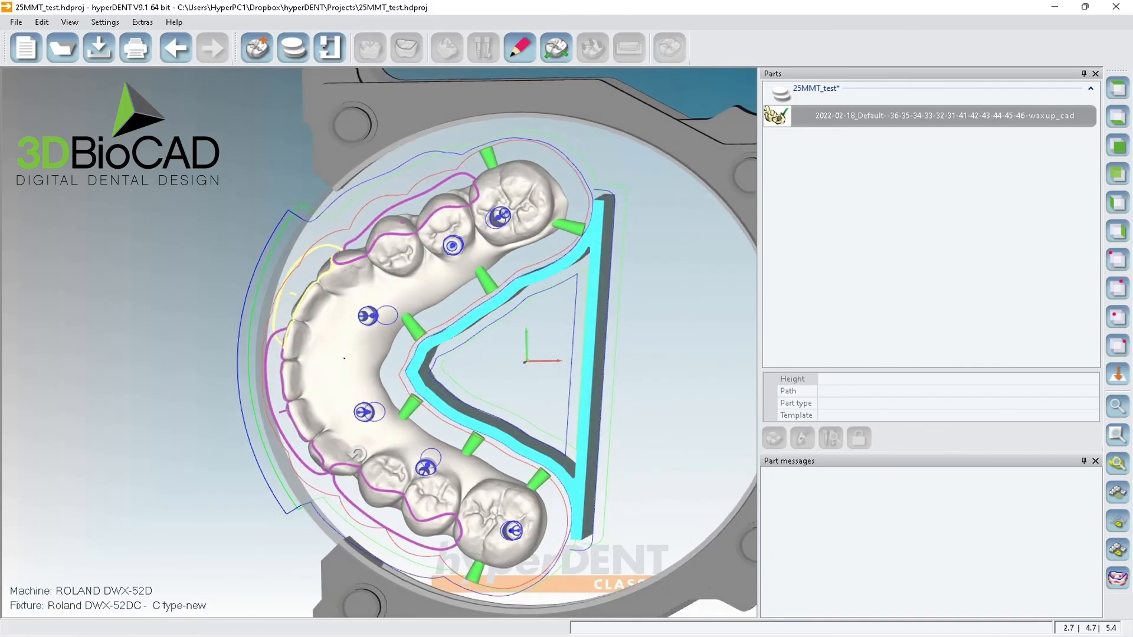
# Select the bridge, show the whole blank from the top, and check the part's maximum and occlusal insertion direction angles.
pyautogui.click(359, 385)
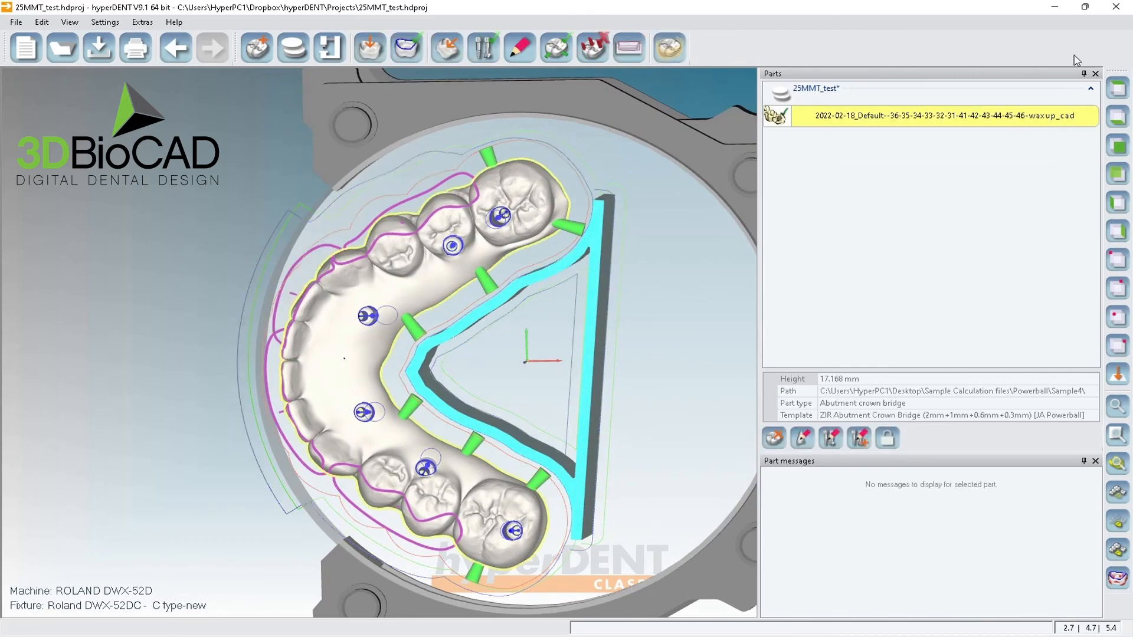
pyautogui.click(1112, 88)
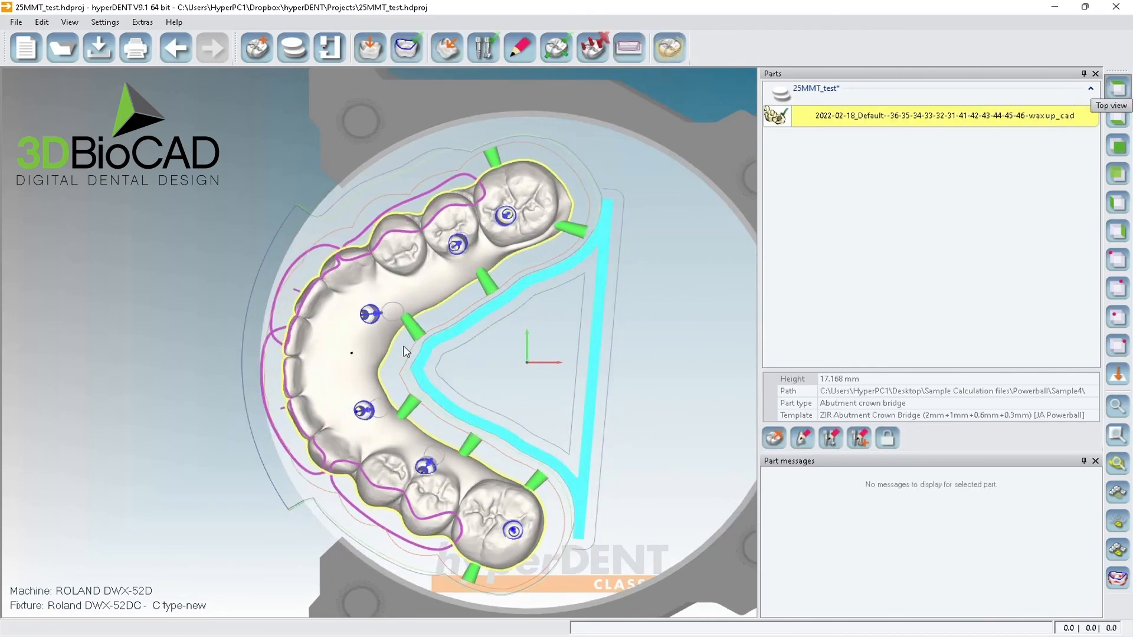
pyautogui.scroll(-5, 404, 356)
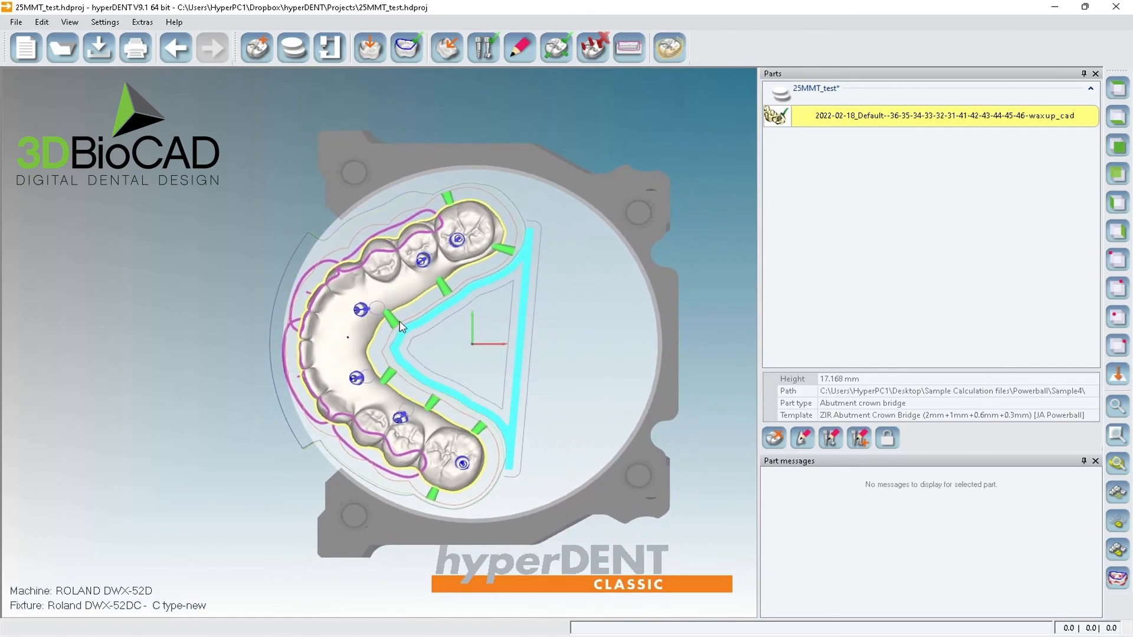
pyautogui.moveTo(400, 327)
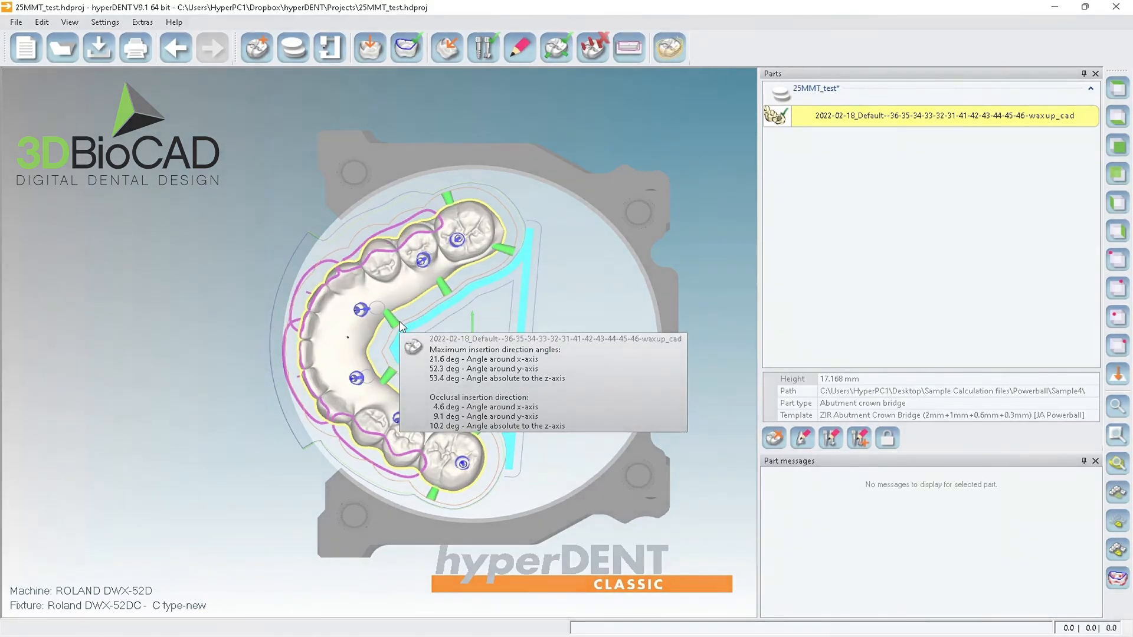